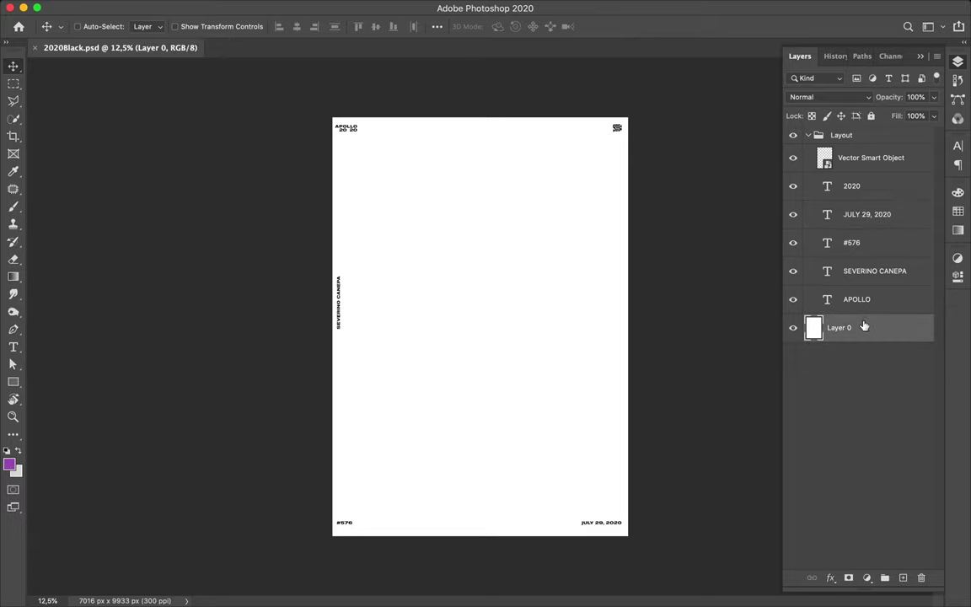
# Cover the entire poster canvas with a rectangle filled light grey.
pyautogui.press('u')
pyautogui.moveTo(331, 115); pyautogui.dragTo(632, 541)
pyautogui.click(149, 26)
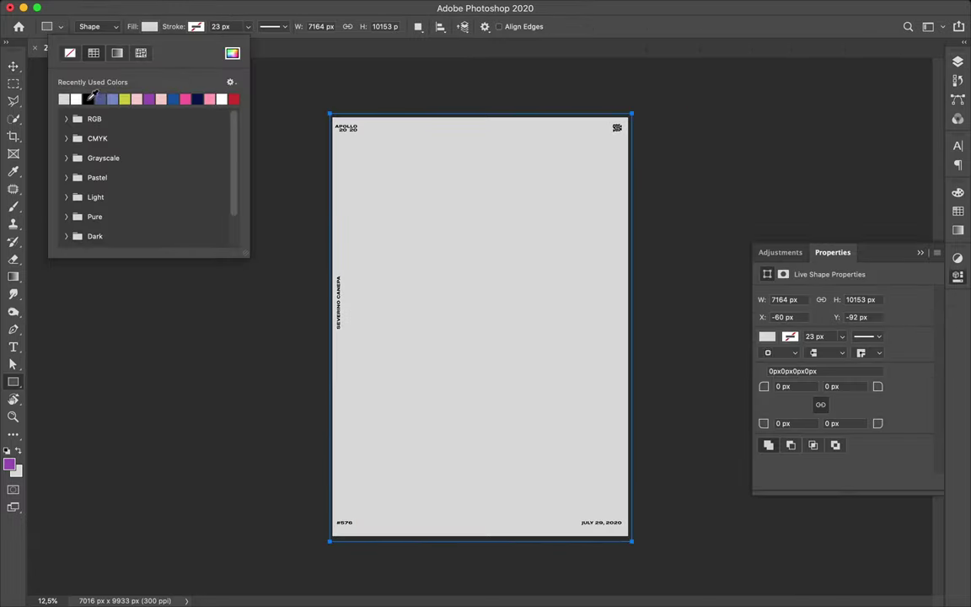
pyautogui.click(232, 53)
pyautogui.click(924, 324)
pyautogui.press('v')
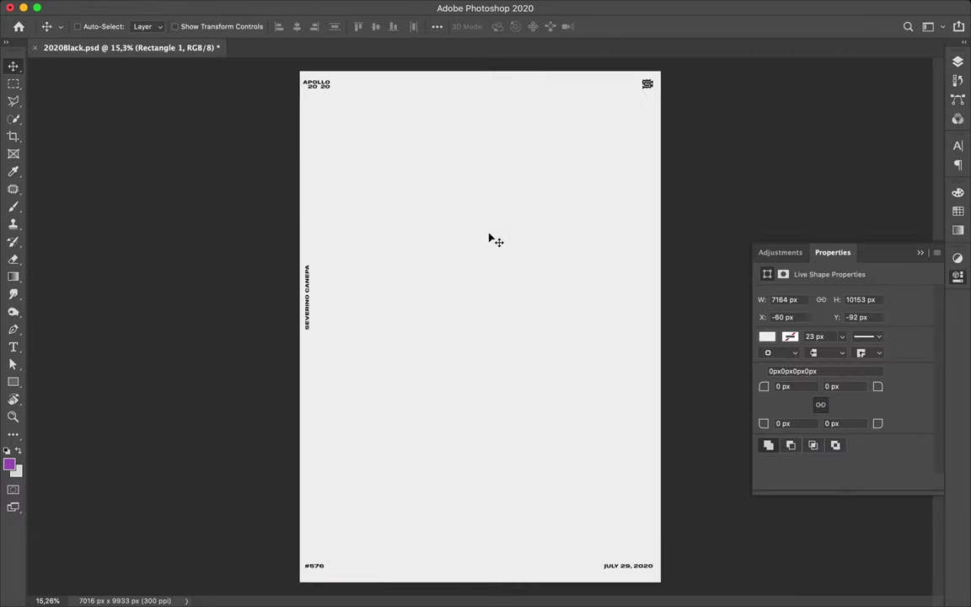
pyautogui.press('p')
pyautogui.click(958, 63)
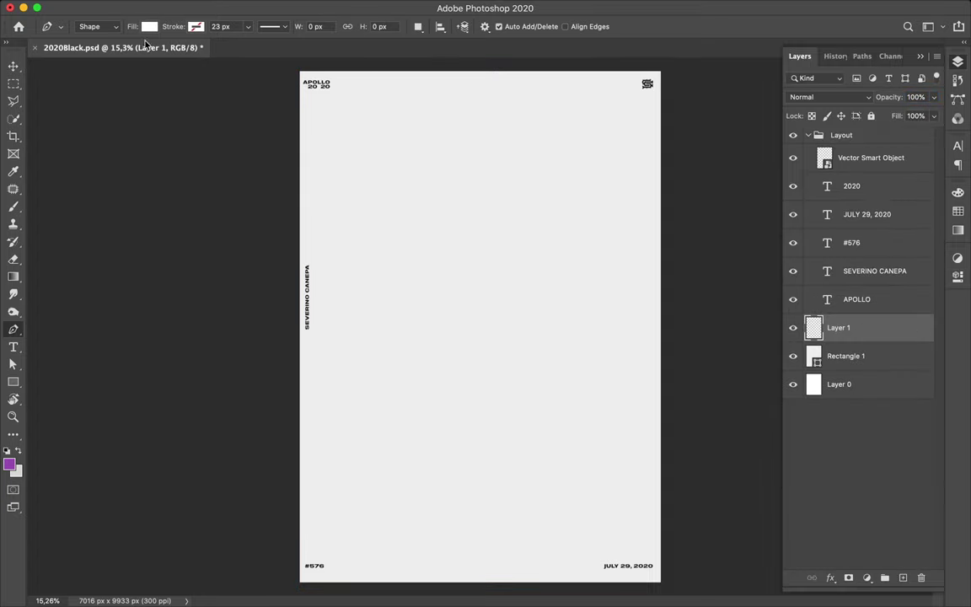
# Draw the white top-left angular frame piece with the Pen and reshape its top-right corner.
pyautogui.click(149, 26)
pyautogui.click(233, 53)
pyautogui.click(926, 320)
pyautogui.click(328, 101)
pyautogui.click(328, 203)
pyautogui.click(365, 240)
pyautogui.click(365, 185)
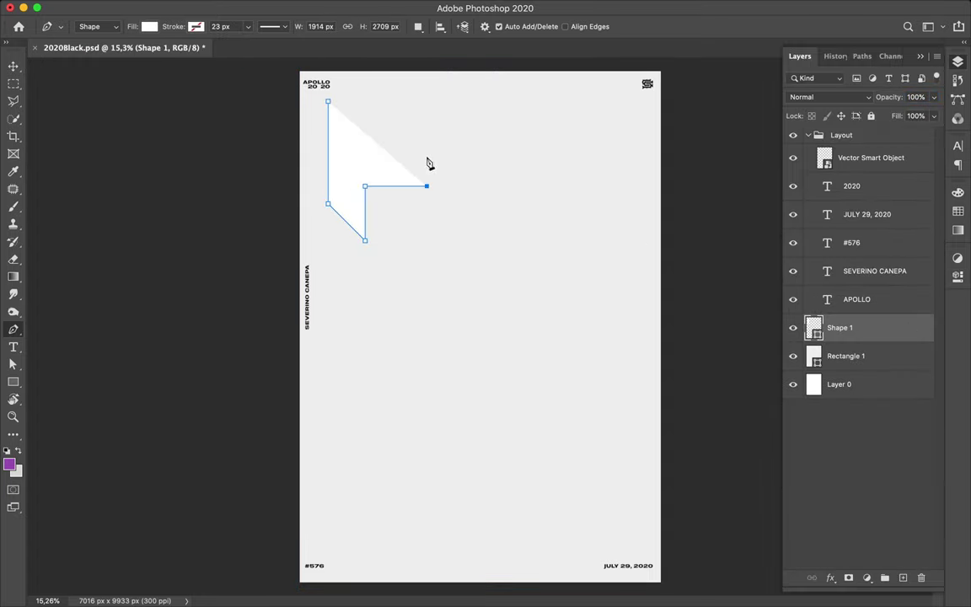
pyautogui.click(408, 143)
pyautogui.click(598, 144)
pyautogui.click(545, 90)
pyautogui.press('a')
pyautogui.moveTo(544, 90); pyautogui.dragTo(559, 106)
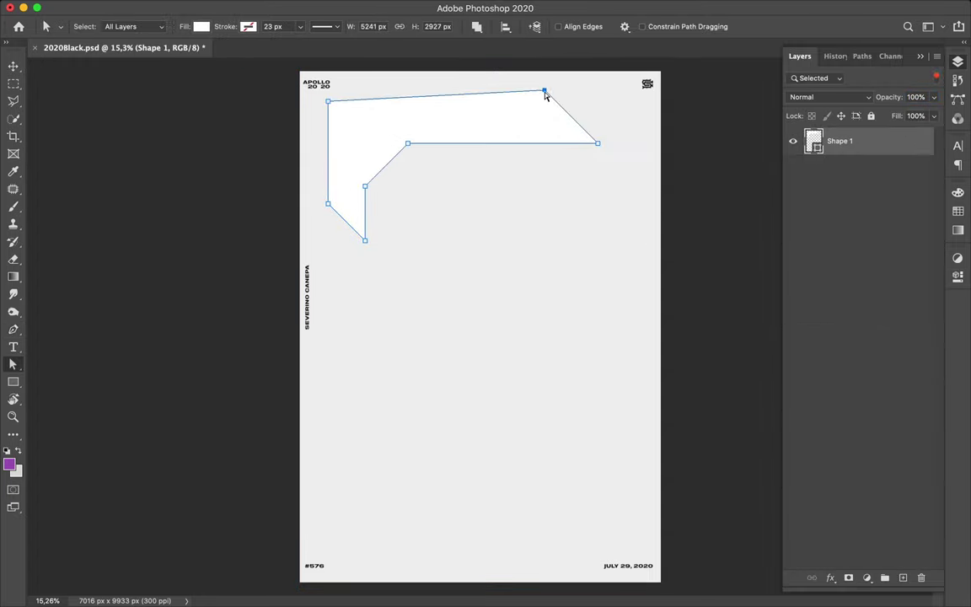
# Rasterize the top frame piece layer.
pyautogui.rightClick(875, 138)
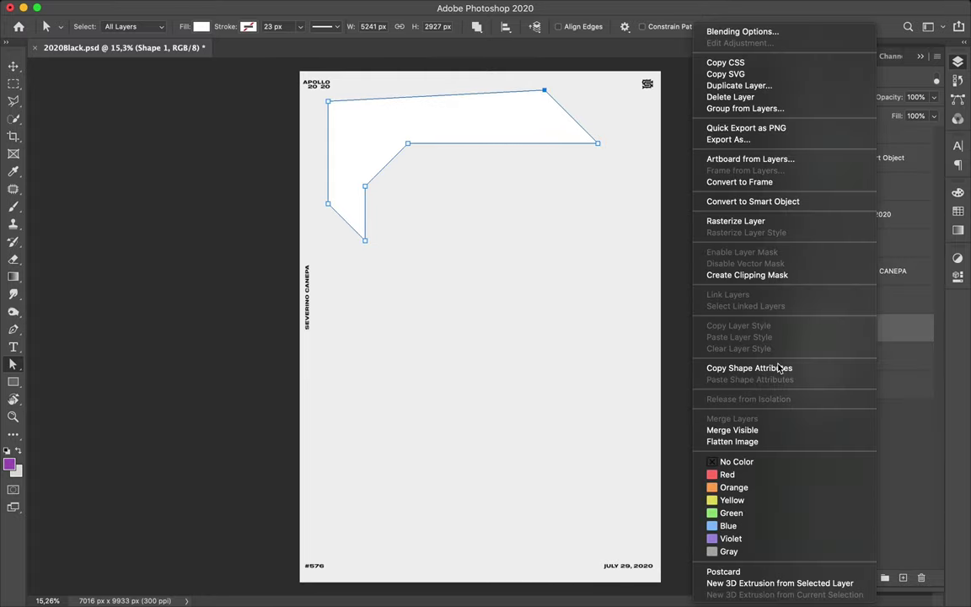
pyautogui.click(738, 219)
pyautogui.press('l')
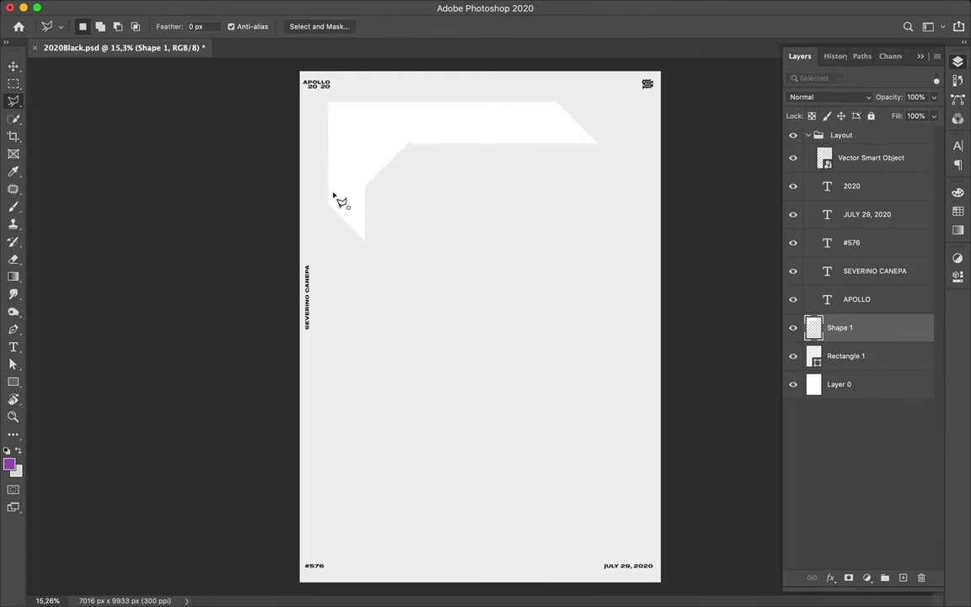
pyautogui.press('p')
# Trace the outer edge of the lower white frame piece along the left and bottom.
pyautogui.click(346, 421)
pyautogui.click(322, 446)
pyautogui.click(322, 531)
pyautogui.click(350, 560)
pyautogui.click(582, 560)
pyautogui.click(598, 545)
pyautogui.click(642, 544)
pyautogui.click(598, 532)
pyautogui.click(566, 500)
# Trace the inner edge back up the left side and close the lower frame piece.
pyautogui.click(565, 523)
pyautogui.click(490, 523)
pyautogui.click(402, 518)
pyautogui.click(393, 526)
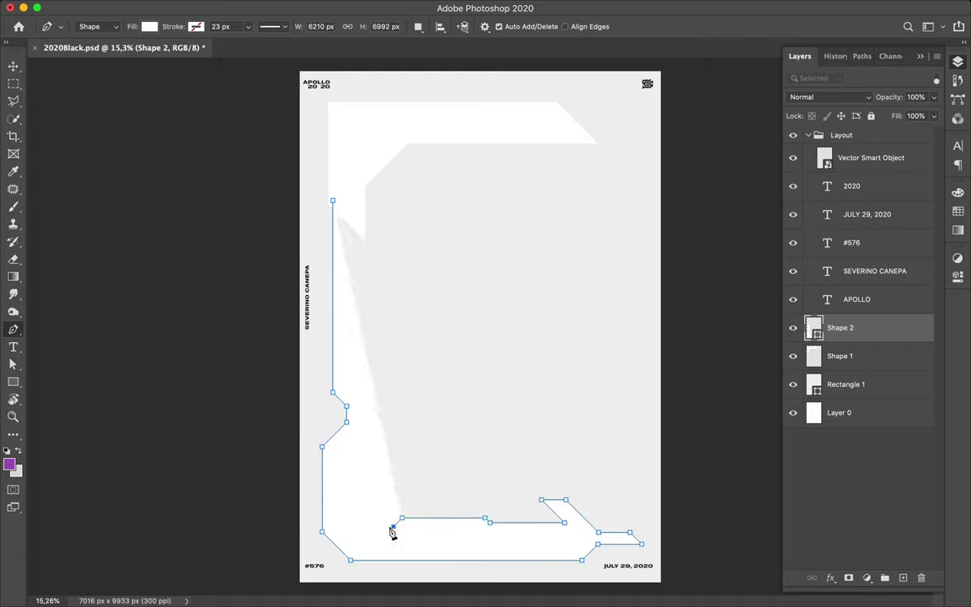
pyautogui.click(353, 527)
pyautogui.click(372, 508)
pyautogui.click(372, 449)
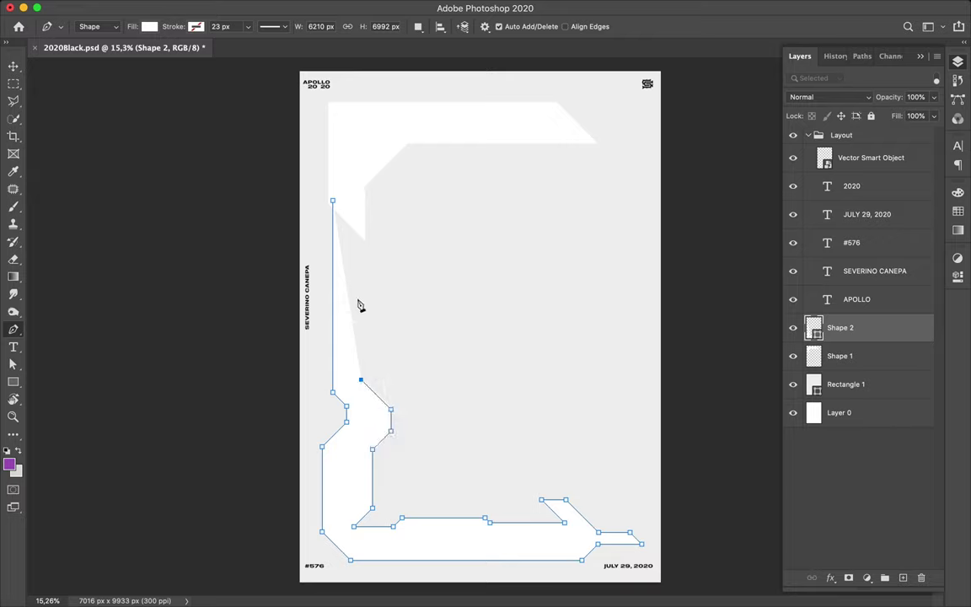
pyautogui.click(333, 201)
pyautogui.press('a')
# Draw the right-side frame piece and drag its top anchor to widen it.
pyautogui.click(601, 478)
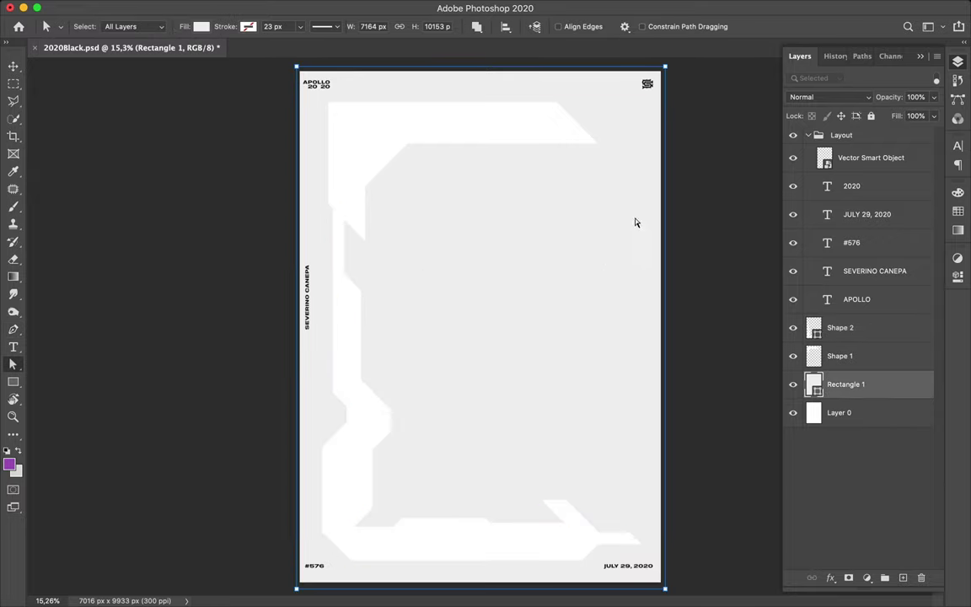
pyautogui.press('p')
pyautogui.click(580, 136)
pyautogui.click(616, 172)
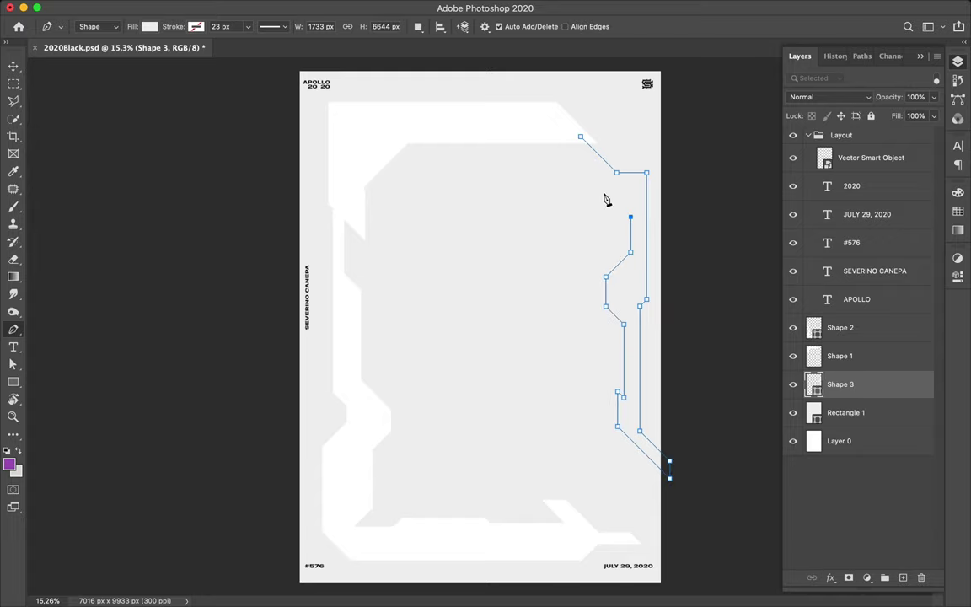
pyautogui.press('a')
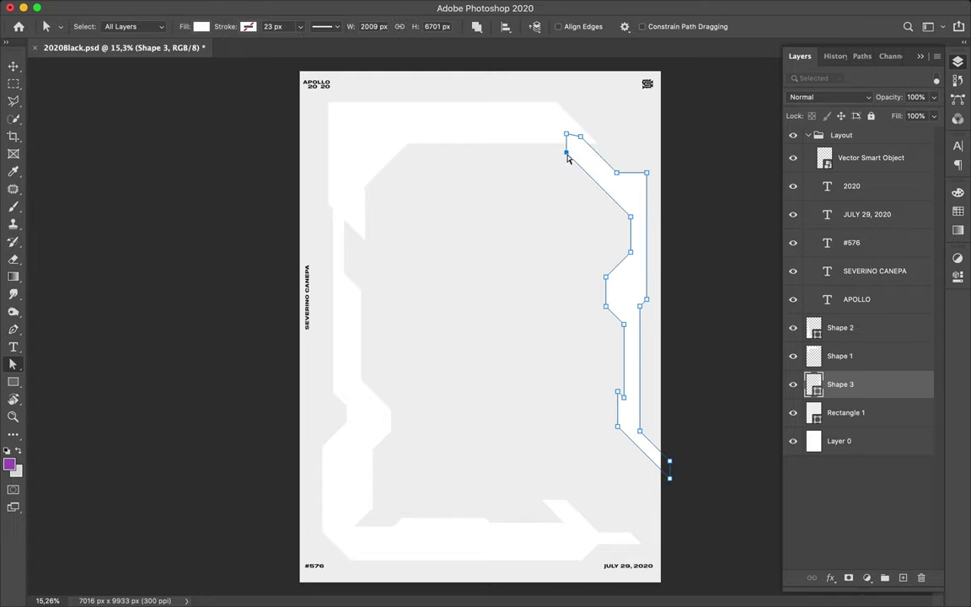
pyautogui.moveTo(567, 152); pyautogui.dragTo(540, 126)
pyautogui.click(731, 186)
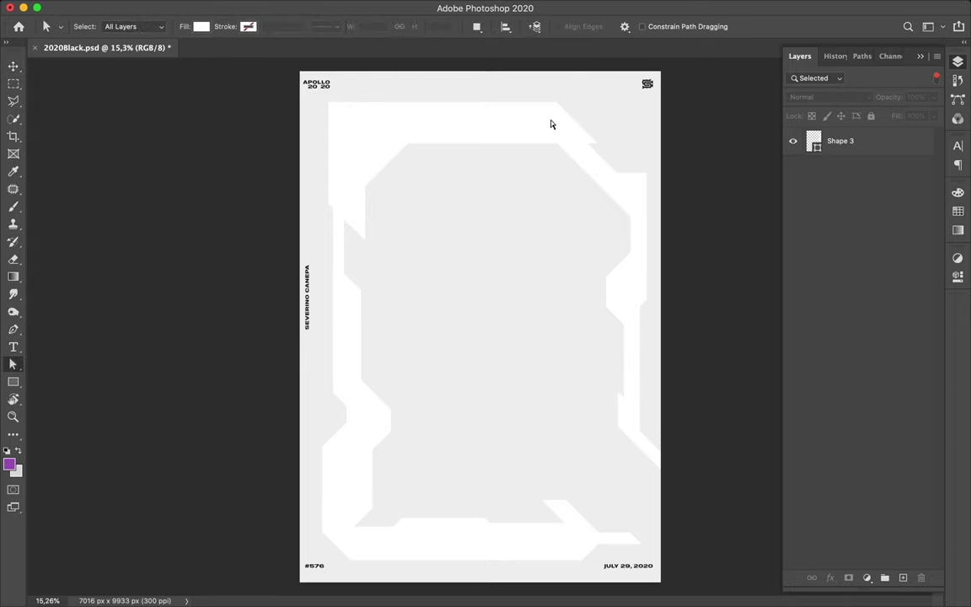
# Cut a slanted slice out of the top-left frame piece with the Polygonal Lasso.
pyautogui.press('v')
pyautogui.click(357, 134)
pyautogui.press('l')
pyautogui.click(322, 112)
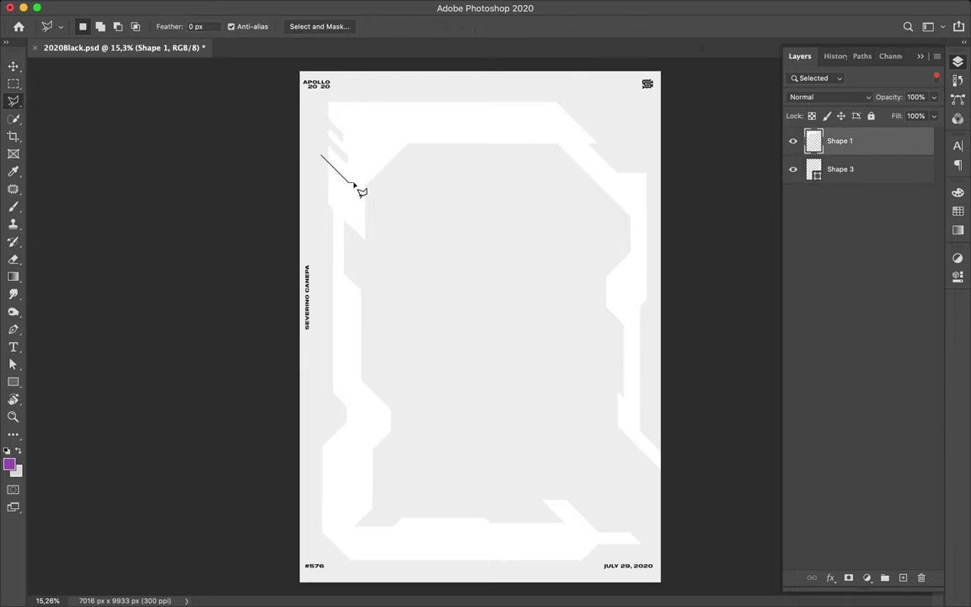
pyautogui.press('v')
pyautogui.hotkey('ctrl', '0')
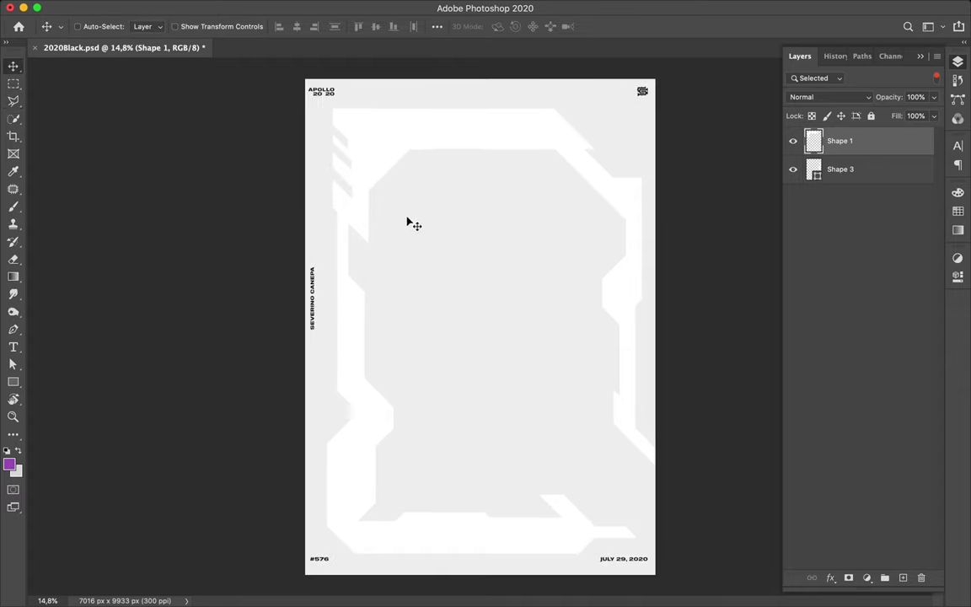
# Group the frame layers with Ctrl+G and start renaming the group.
pyautogui.keyDown('shift'); pyautogui.click(845, 412); pyautogui.keyUp('shift')
pyautogui.hotkey('ctrl', 'g')
pyautogui.doubleClick(837, 152)
# Finish naming the group ('Back'), add a new layer and set the shape fill to grey.
pyautogui.write('Back')
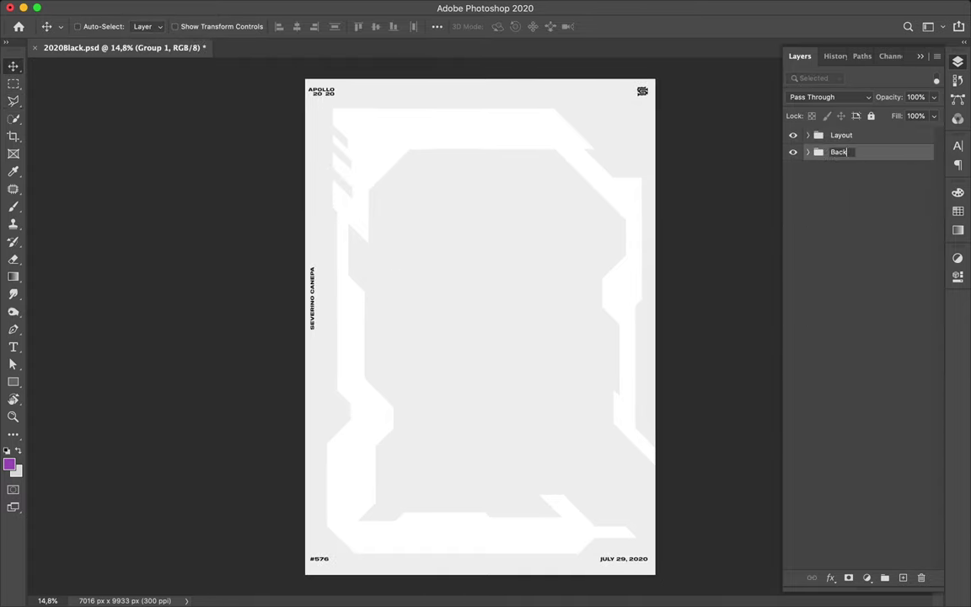
pyautogui.click(903, 579)
pyautogui.press('u')
pyautogui.click(195, 26)
pyautogui.click(233, 53)
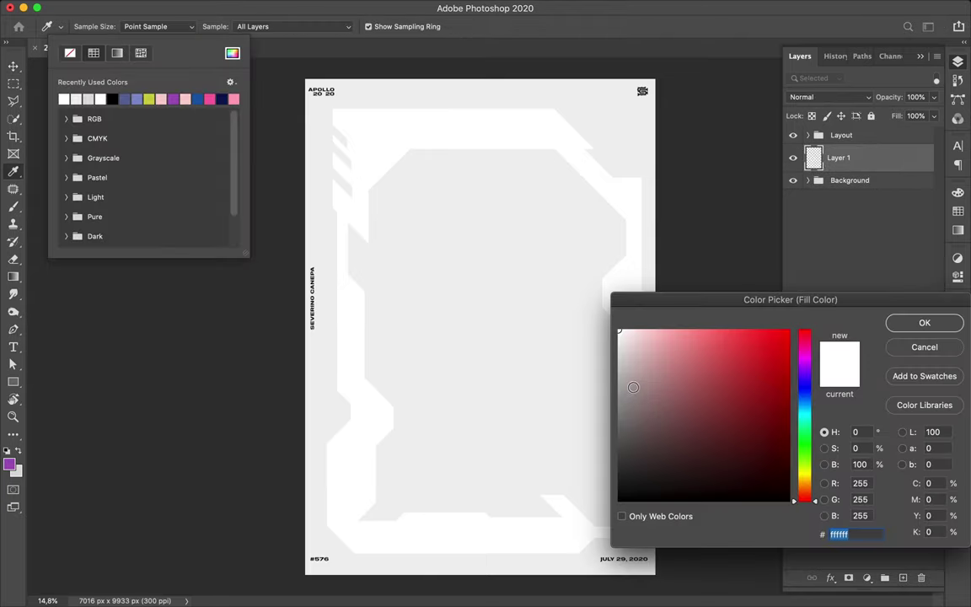
pyautogui.click(923, 324)
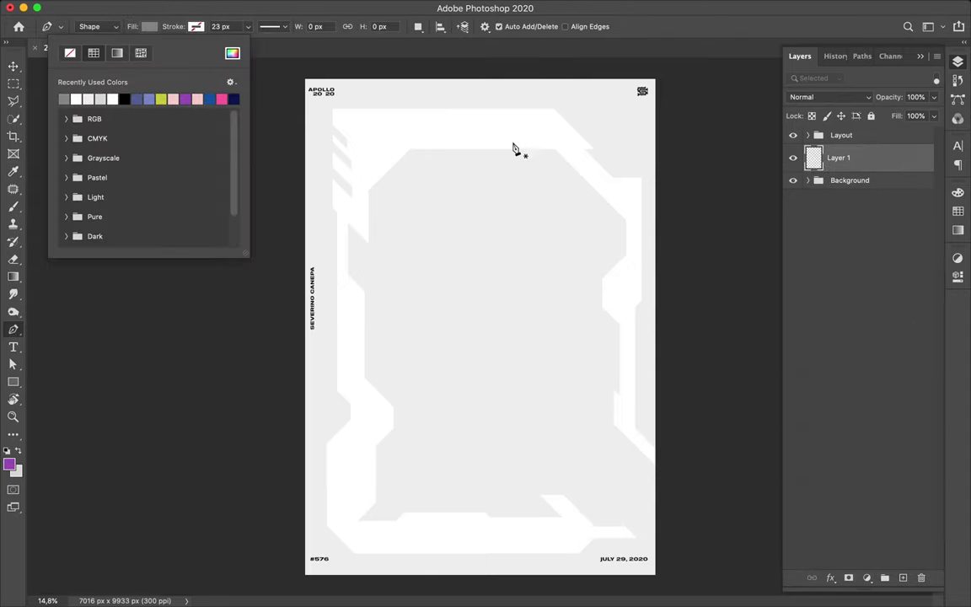
# Add the TYPOGRAPHIC heading text on the poster and enlarge it.
pyautogui.press('t')
pyautogui.click(451, 228)
pyautogui.write('HIC')
pyautogui.hotkey('ctrl', 'a')
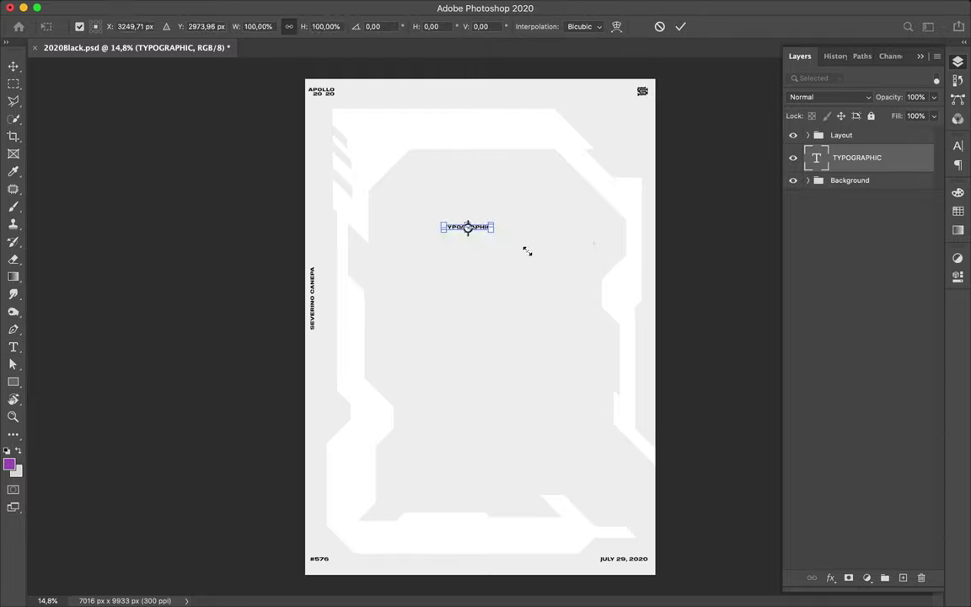
pyautogui.moveTo(499, 233); pyautogui.dragTo(574, 270)
pyautogui.hotkey('ctrl', 't')
# Set the TYPOGRAPHIC heading's font to Schwager Sans Black.
pyautogui.click(834, 165)
pyautogui.write('eur')
pyautogui.press('Escape')
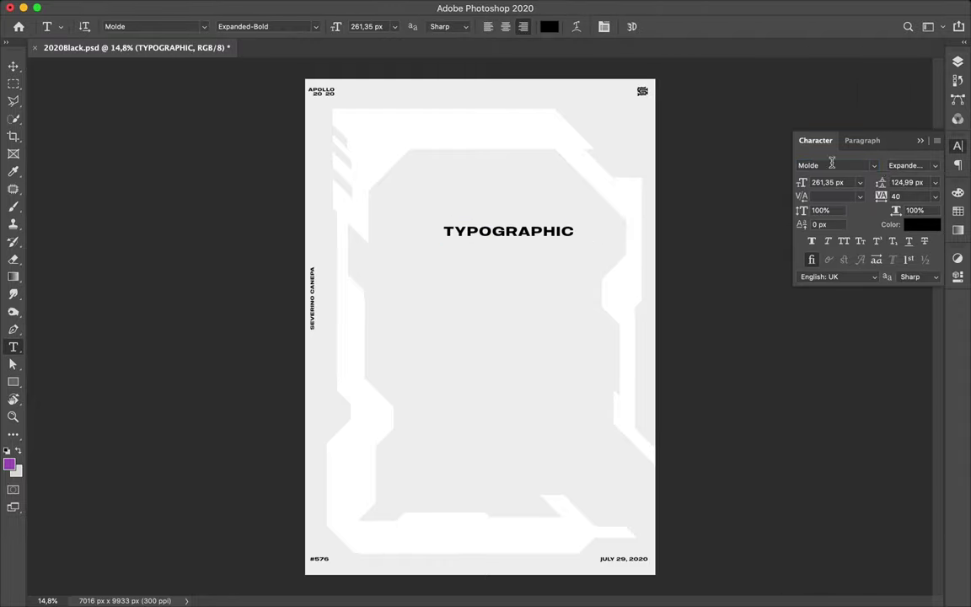
pyautogui.click(831, 163)
pyautogui.scroll(-10, 823, 292)
pyautogui.scroll(-10, 822, 291)
pyautogui.scroll(-10, 822, 292)
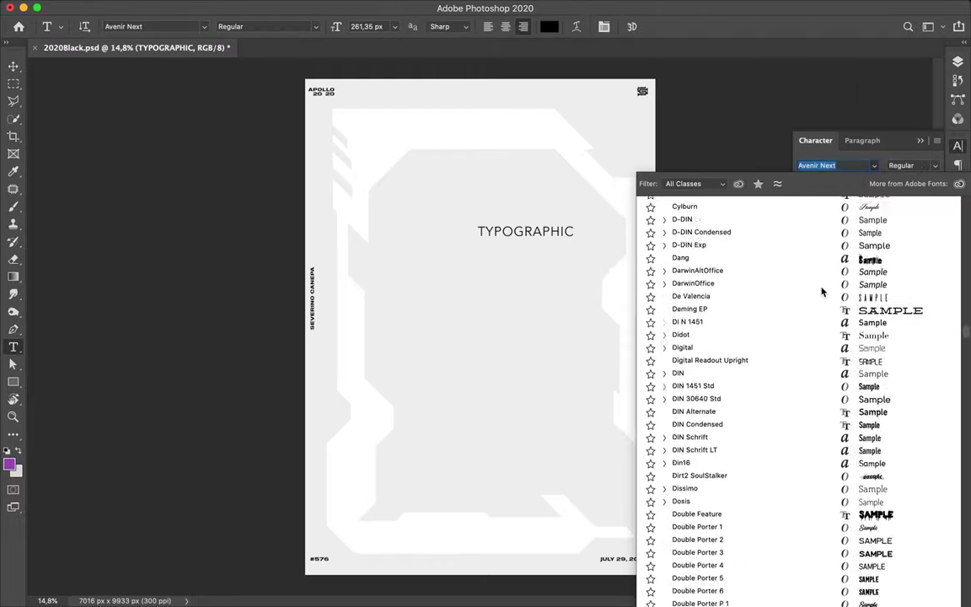
pyautogui.scroll(-10, 822, 293)
pyautogui.scroll(-10, 822, 295)
pyautogui.scroll(-5, 798, 408)
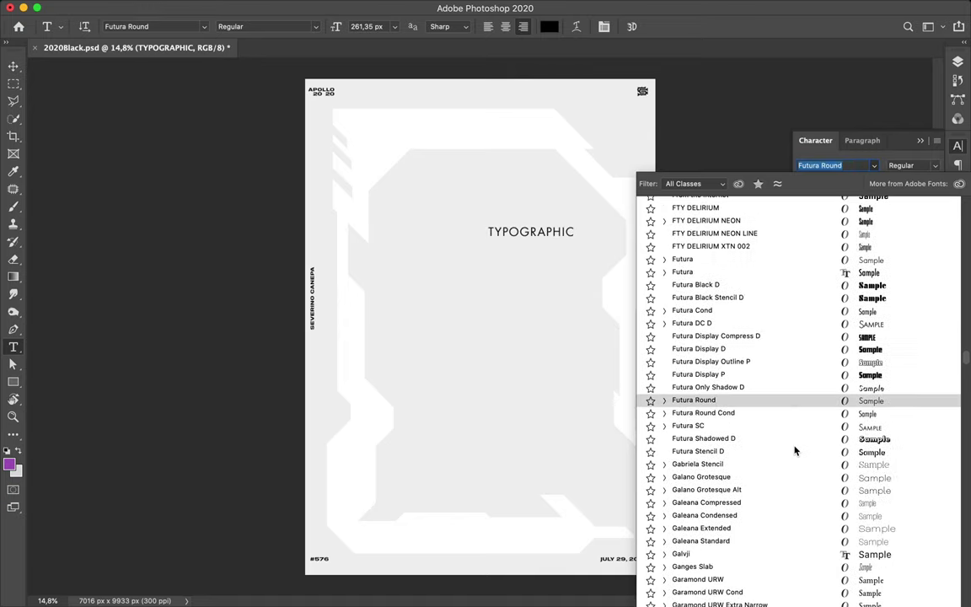
pyautogui.scroll(-10, 795, 451)
pyautogui.write('sch')
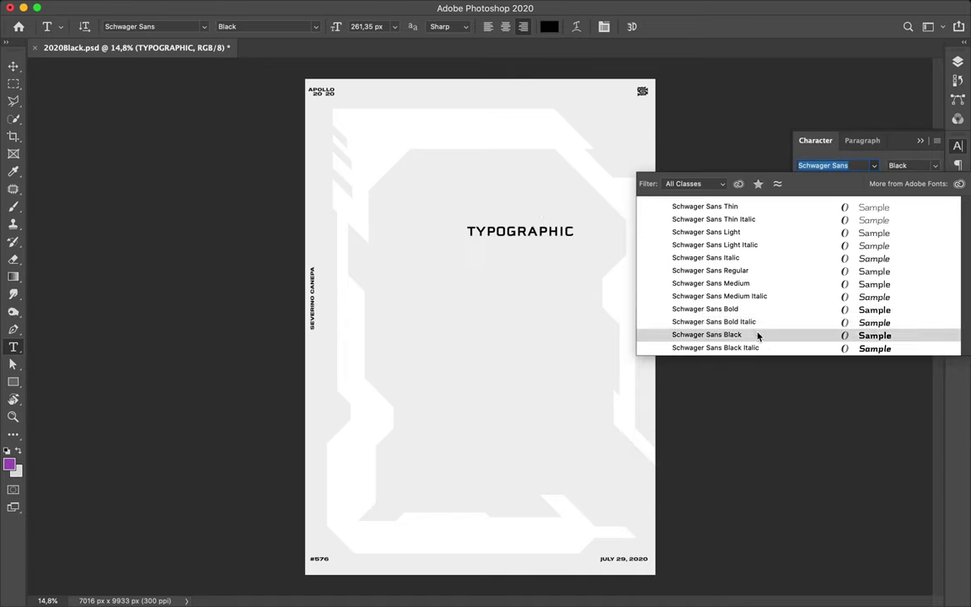
pyautogui.click(759, 336)
# Change the corner label APOLLO to APOLLO 2020.
pyautogui.press('v')
pyautogui.doubleClick(332, 96)
pyautogui.write('2020')
pyautogui.hotkey('ctrl', 'Return')
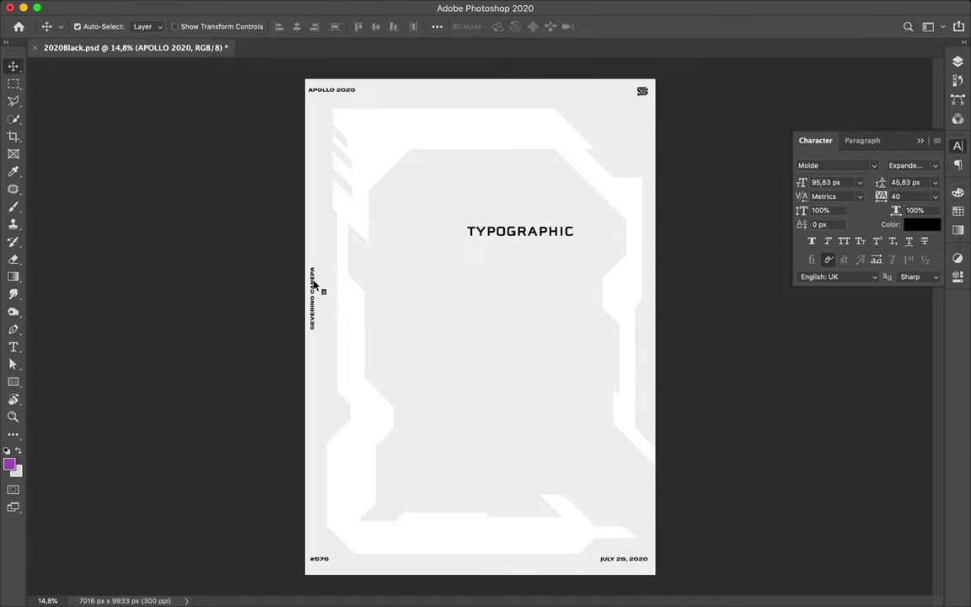
# Apply Schwager Sans to the small captions and drag a TYPOGRAPHIC copy lower down.
pyautogui.click(825, 166)
pyautogui.write('sch')
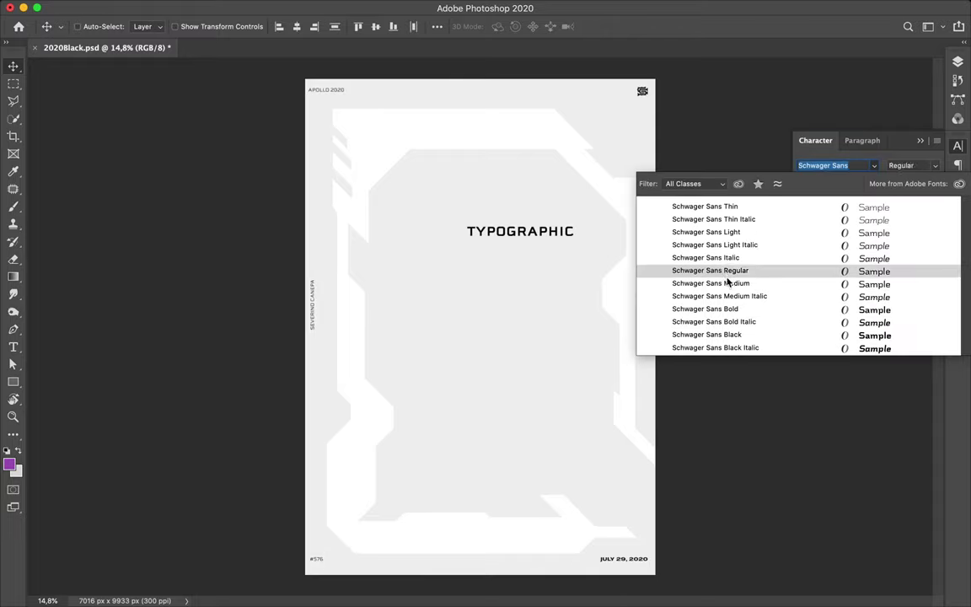
pyautogui.click(733, 309)
pyautogui.scroll(1, 594, 340)
pyautogui.moveTo(523, 221); pyautogui.dragTo(501, 292)
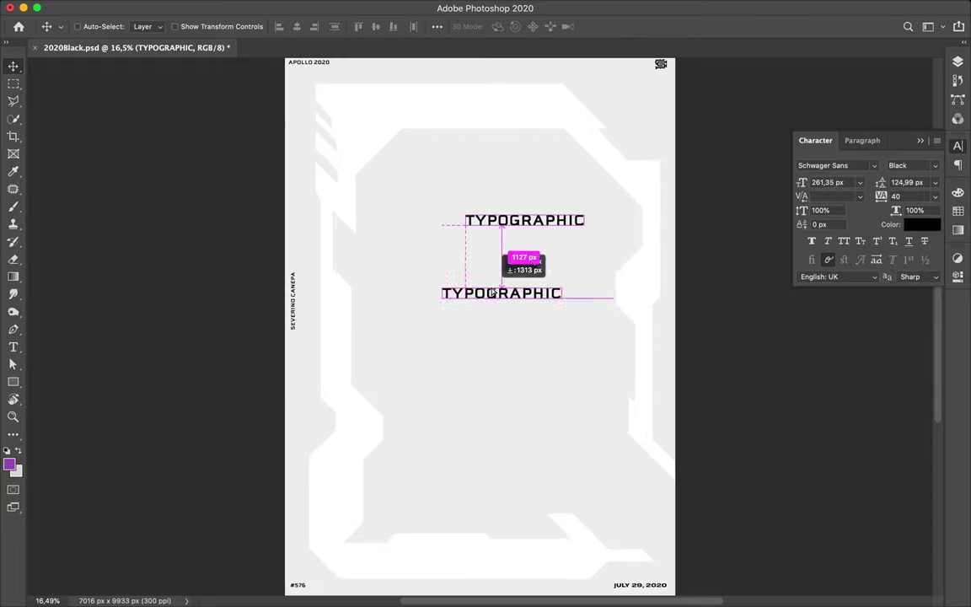
# Retype the copied text as RED.
pyautogui.doubleClick(499, 291)
pyautogui.write('RED')
pyautogui.hotkey('ctrl', 'Return')
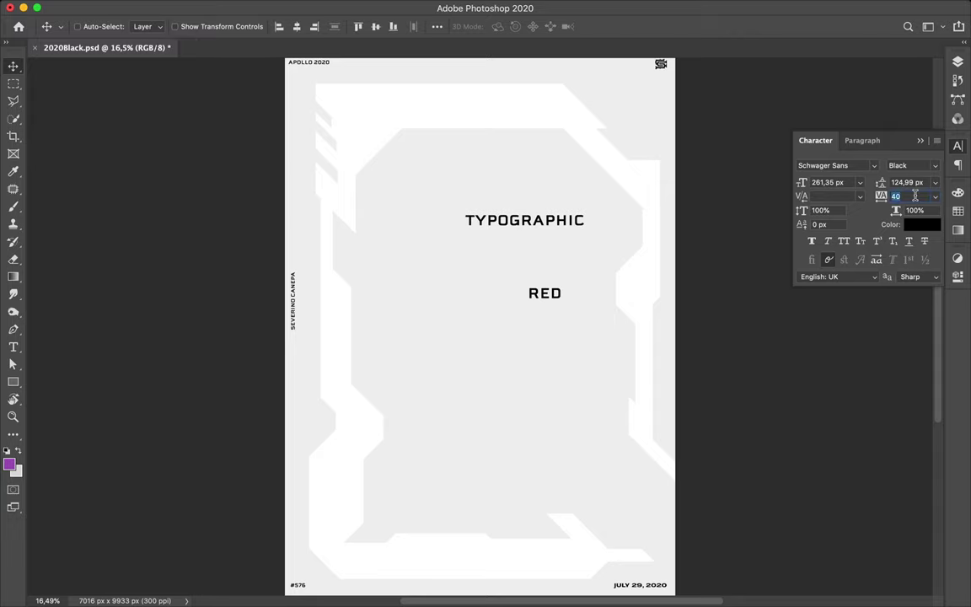
# Enlarge TYPOGRAPHIC to about 160% at 40% opacity, move it higher and duplicate it.
pyautogui.keyDown('ctrl'); pyautogui.click(523, 220); pyautogui.keyUp('ctrl')
pyautogui.hotkey('ctrl', 't')
pyautogui.moveTo(466, 228); pyautogui.dragTo(403, 240)
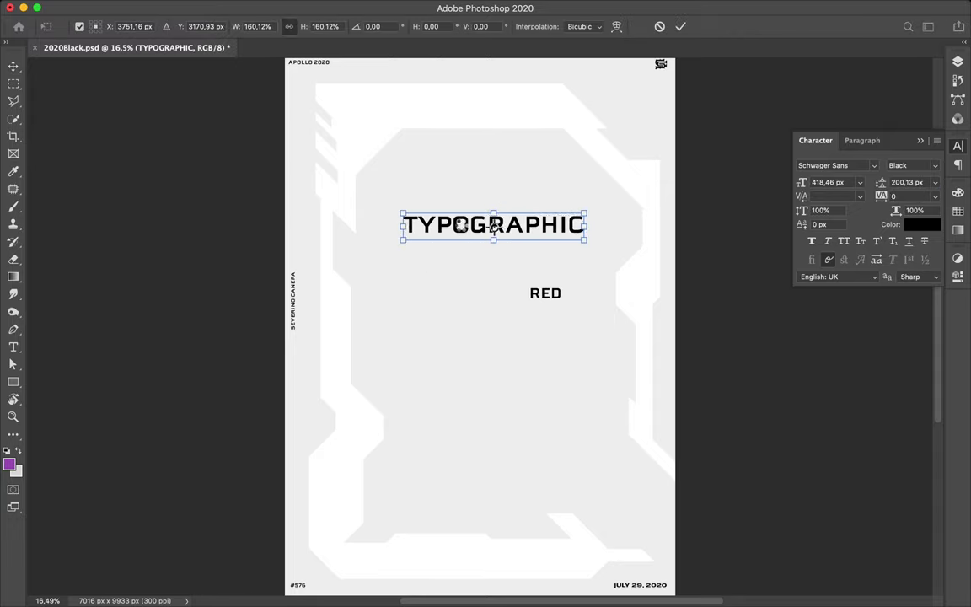
pyautogui.press('Return')
pyautogui.click(958, 210)
pyautogui.press('4')
pyautogui.moveTo(540, 224); pyautogui.dragTo(527, 162)
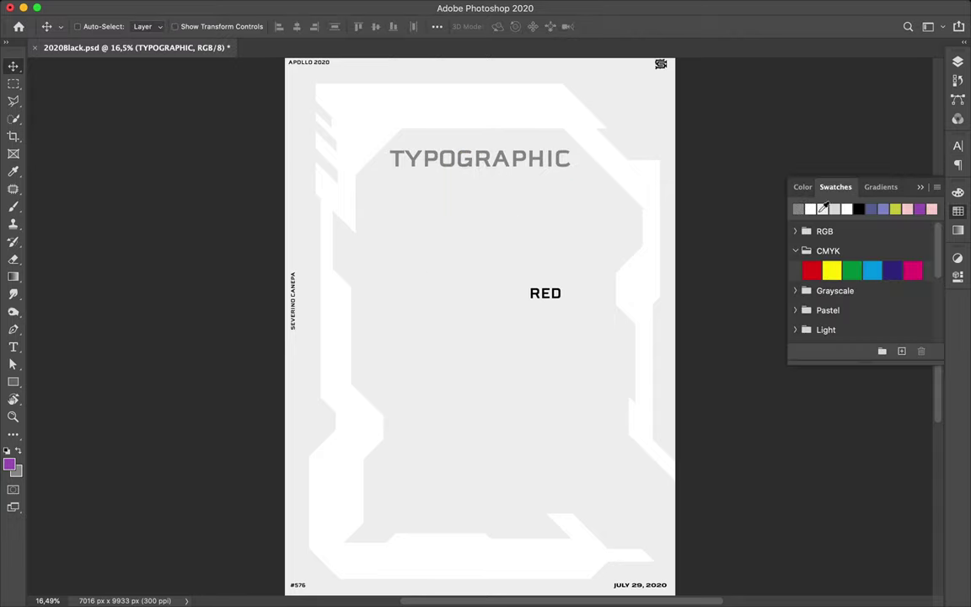
pyautogui.moveTo(490, 125)
pyautogui.mouseDown()
pyautogui.moveTo(490, 112)
pyautogui.moveTo(503, 223)
pyautogui.moveTo(516, 201)
pyautogui.mouseUp()
# Colour the RED text crimson and scale it up at mid-poster.
pyautogui.keyDown('ctrl'); pyautogui.click(571, 297); pyautogui.keyUp('ctrl')
pyautogui.click(803, 187)
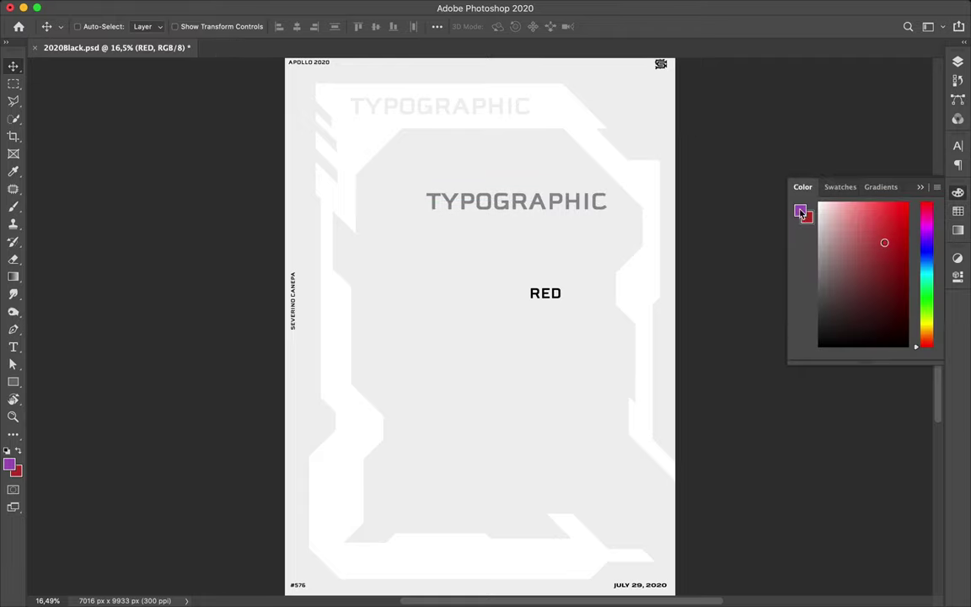
pyautogui.click(926, 320)
pyautogui.hotkey('ctrl', 't')
pyautogui.moveTo(445, 368)
pyautogui.mouseDown()
pyautogui.moveTo(500, 321)
pyautogui.moveTo(407, 369)
pyautogui.moveTo(488, 325)
pyautogui.mouseUp()
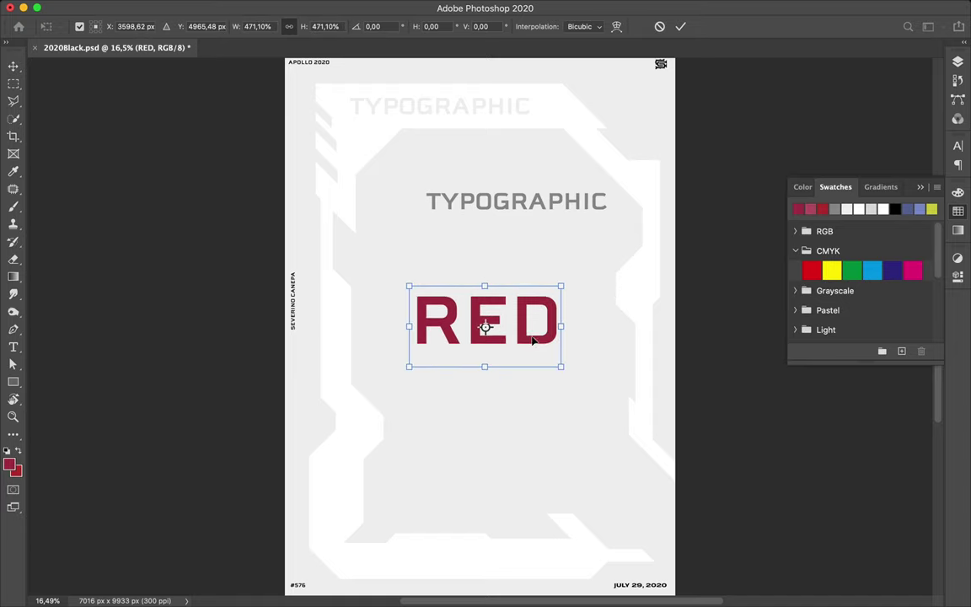
pyautogui.press('Return')
# Add a white Stroke layer effect to the RED layer.
pyautogui.click(958, 62)
pyautogui.doubleClick(885, 304)
pyautogui.click(597, 280)
pyautogui.moveTo(691, 284)
pyautogui.mouseDown()
pyautogui.moveTo(787, 164)
pyautogui.moveTo(710, 103)
pyautogui.mouseUp()
# Set the RED stroke colour to a51f45.
pyautogui.click(698, 164)
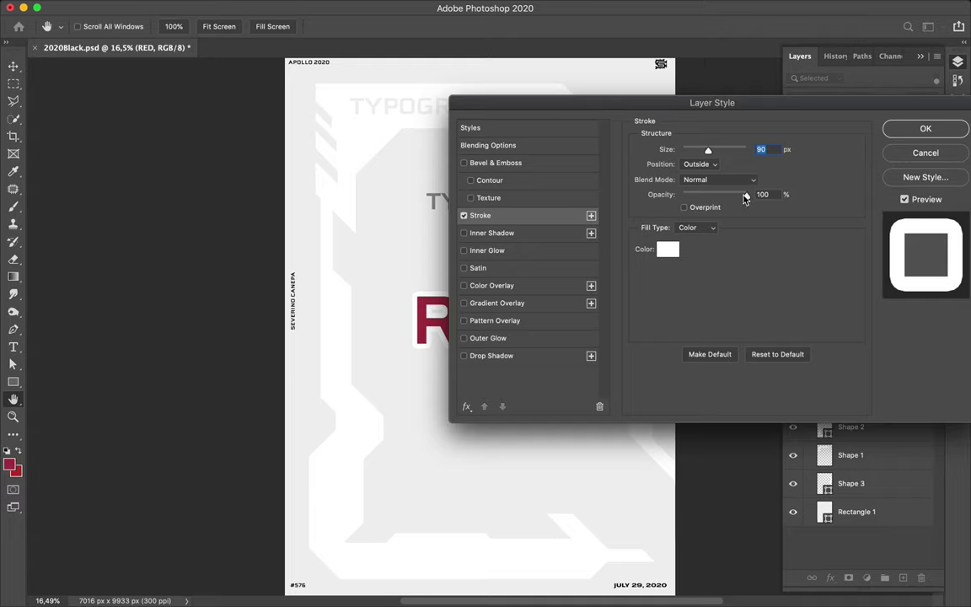
pyautogui.click(668, 249)
pyautogui.write('a51f45')
pyautogui.press('Return')
pyautogui.click(580, 187)
pyautogui.click(560, 172)
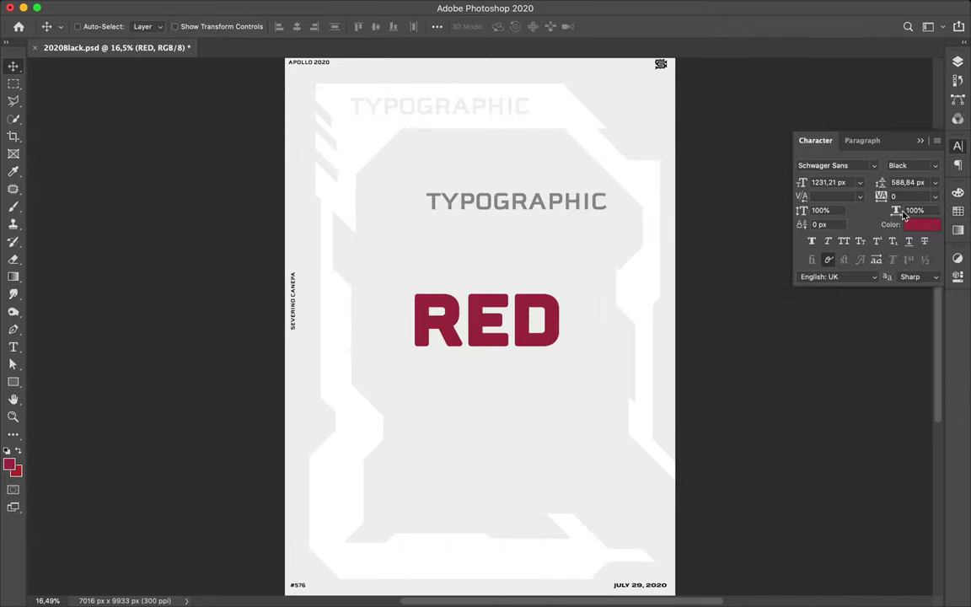
# Change the RED letters' fill colour and keep the stroke filled with a plain colour.
pyautogui.click(918, 223)
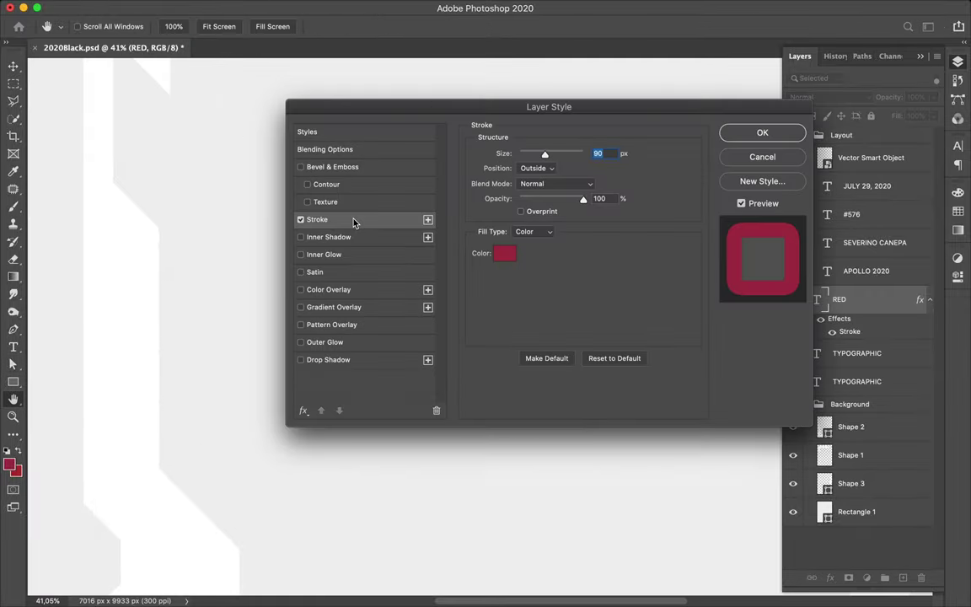
pyautogui.click(534, 231)
pyautogui.click(586, 204)
pyautogui.moveTo(497, 106)
pyautogui.mouseDown()
pyautogui.moveTo(797, 151)
pyautogui.moveTo(654, 86)
pyautogui.mouseUp()
pyautogui.click(522, 129)
pyautogui.click(550, 199)
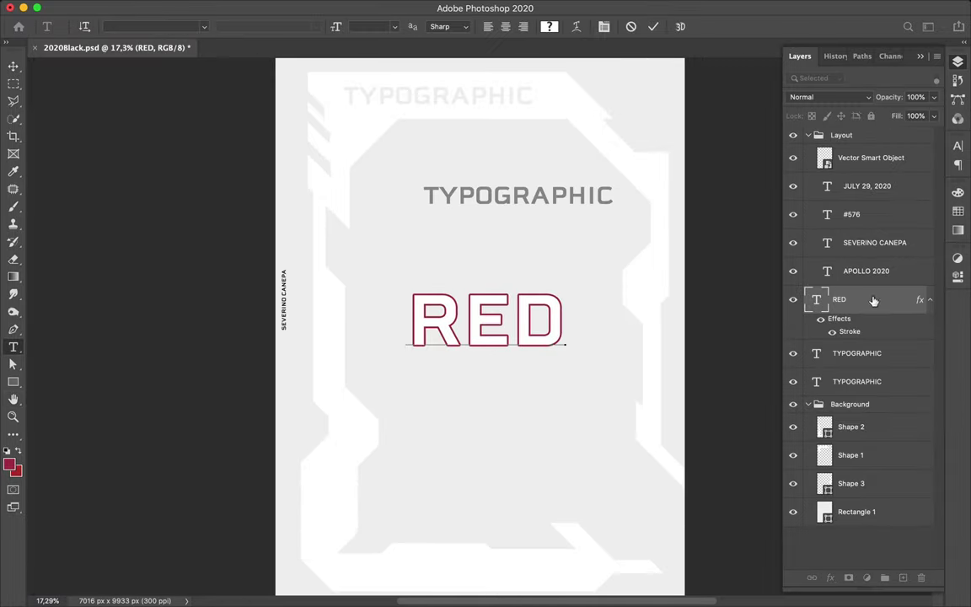
# Duplicate the RED text layer and rasterize the copy's type and outline layer style.
pyautogui.moveTo(873, 307); pyautogui.dragTo(889, 361)
pyautogui.rightClick(888, 362)
pyautogui.click(773, 190)
pyautogui.rightClick(903, 361)
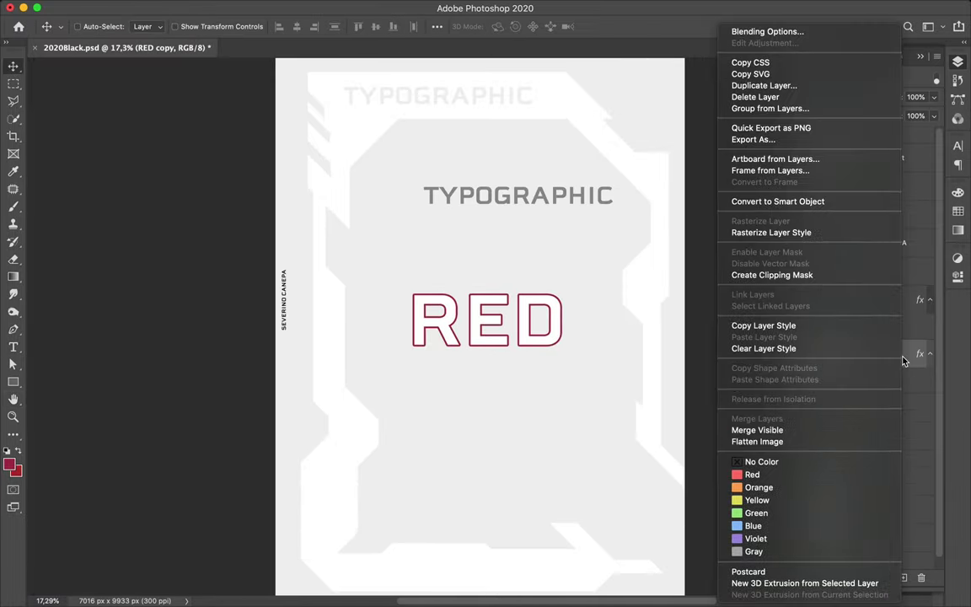
pyautogui.click(786, 243)
# Cut the letter R onto its own layer named 'R'.
pyautogui.press('m')
pyautogui.hotkey('ctrl', 'shift', 'j')
pyautogui.moveTo(464, 397); pyautogui.dragTo(427, 411)
pyautogui.doubleClick(839, 328)
pyautogui.write('R')
# Cut the letter E onto its own layer named 'E'.
pyautogui.moveTo(446, 275); pyautogui.dragTo(519, 355)
pyautogui.click(881, 364)
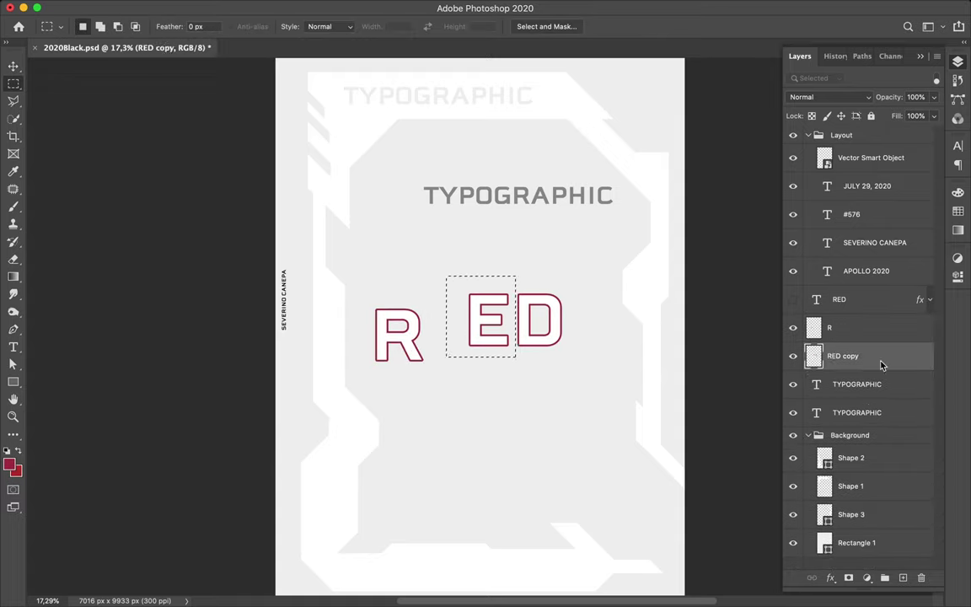
pyautogui.hotkey('ctrl', 'shift', 'j')
pyautogui.doubleClick(847, 357)
pyautogui.write('E')
pyautogui.click(843, 384)
# Scatter the letters: D to the lower right, E higher up, R on the left.
pyautogui.moveTo(557, 331); pyautogui.dragTo(624, 456)
pyautogui.moveTo(473, 332); pyautogui.dragTo(505, 330)
pyautogui.moveTo(406, 342); pyautogui.dragTo(420, 364)
pyautogui.press('a')
# Give the central TYPOGRAPHIC word a darker text colour.
pyautogui.click(958, 211)
pyautogui.click(881, 187)
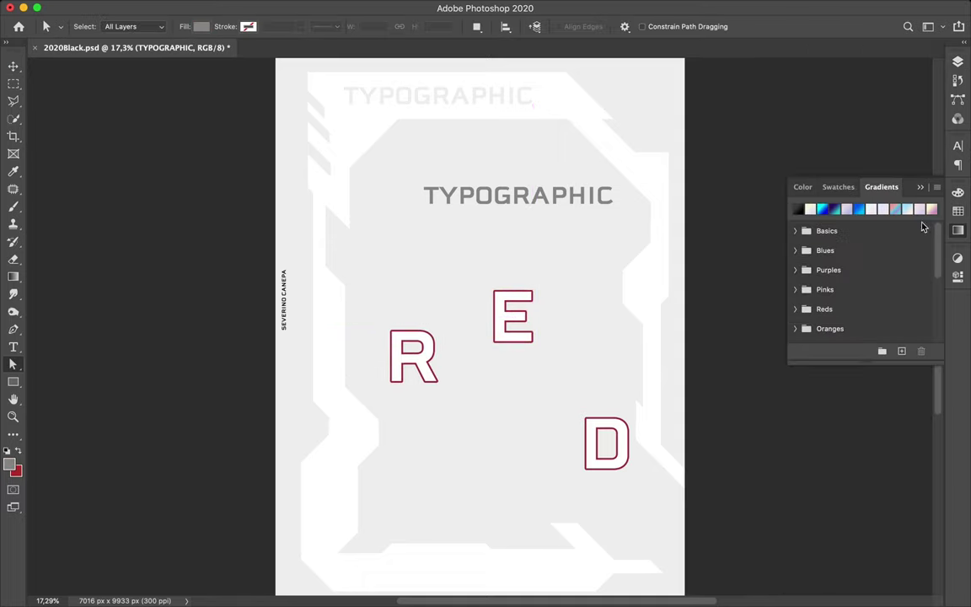
pyautogui.click(802, 186)
pyautogui.click(957, 145)
pyautogui.click(913, 245)
pyautogui.press('Escape')
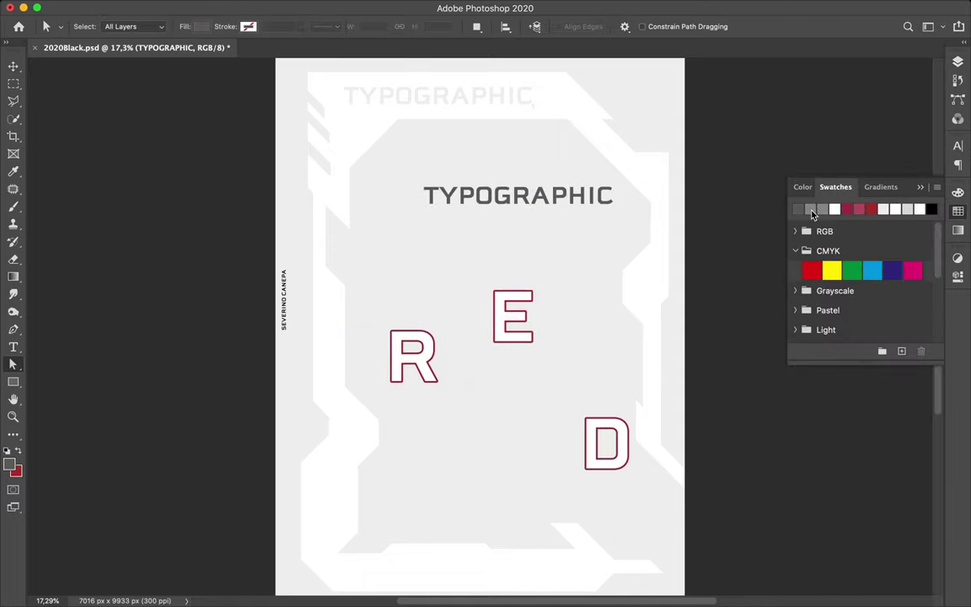
# Raise the E slightly into alignment.
pyautogui.press('v')
pyautogui.moveTo(502, 308); pyautogui.dragTo(514, 293)
pyautogui.scroll(3, 308, 227)
# Rasterize the red shape, trim it into a thinner bar, and move it into place.
pyautogui.press('p')
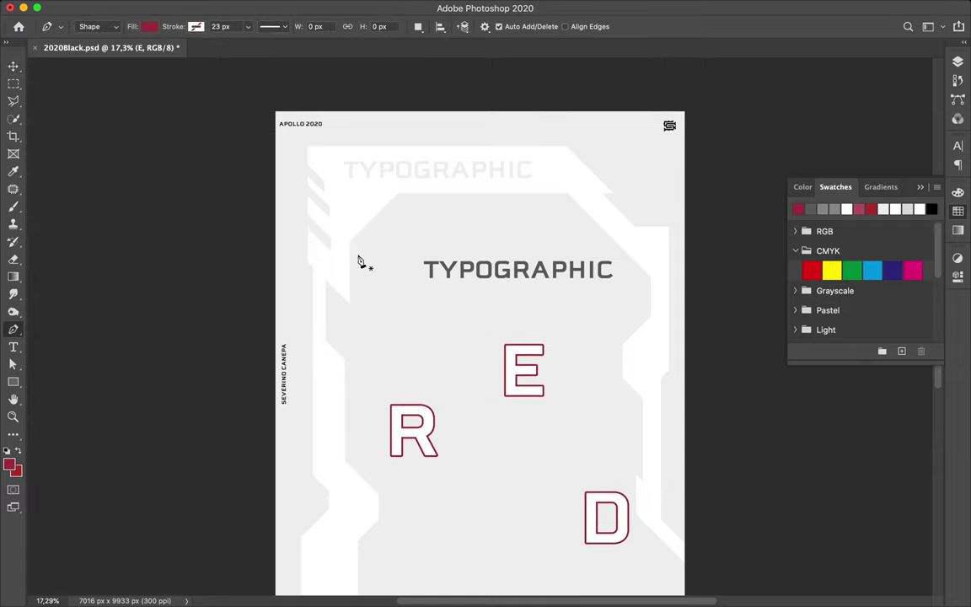
pyautogui.press('F7')
pyautogui.rightClick(867, 362)
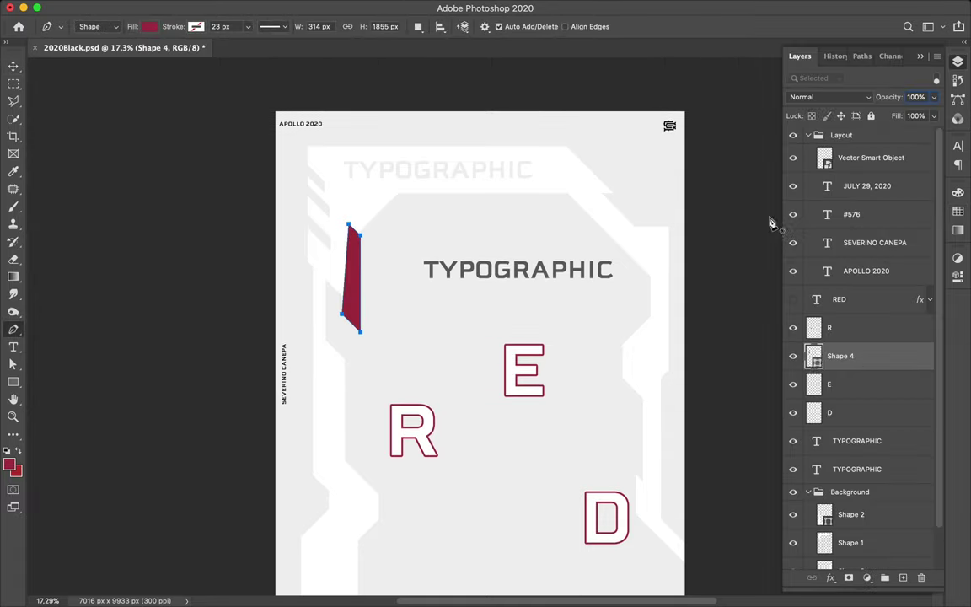
pyautogui.click(709, 220)
pyautogui.press('l')
pyautogui.press('Delete')
pyautogui.hotkey('ctrl', 'd')
pyautogui.press('v')
pyautogui.moveTo(373, 269)
pyautogui.mouseDown()
pyautogui.moveTo(347, 279)
pyautogui.moveTo(351, 258)
pyautogui.mouseUp()
# Shrink the red bar to about a third of its size.
pyautogui.press('z')
pyautogui.press('v')
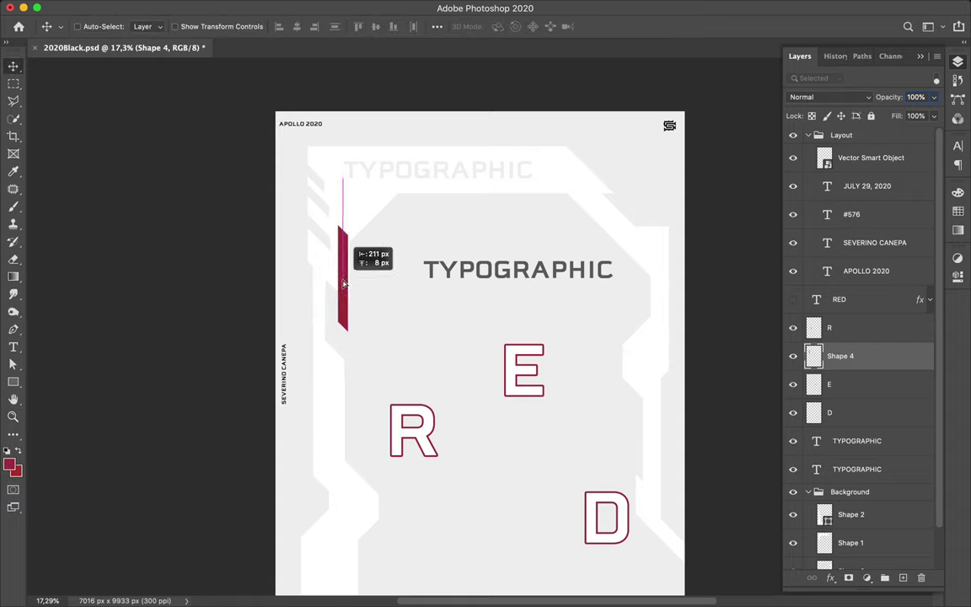
pyautogui.hotkey('ctrl', 't')
pyautogui.moveTo(348, 342)
pyautogui.mouseDown()
pyautogui.moveTo(343, 258)
pyautogui.moveTo(358, 255)
pyautogui.moveTo(289, 239)
pyautogui.mouseUp()
pyautogui.press('Return')
# Duplicate the bar to the right and into the middle, then start a text box above TYPOGRAPHIC.
pyautogui.scroll(3, 357, 264)
pyautogui.moveTo(290, 239); pyautogui.dragTo(319, 259)
pyautogui.scroll(3, 285, 238)
pyautogui.moveTo(367, 287)
pyautogui.mouseDown()
pyautogui.moveTo(325, 260)
pyautogui.moveTo(293, 180)
pyautogui.moveTo(342, 253)
pyautogui.moveTo(325, 282)
pyautogui.moveTo(295, 237)
pyautogui.mouseUp()
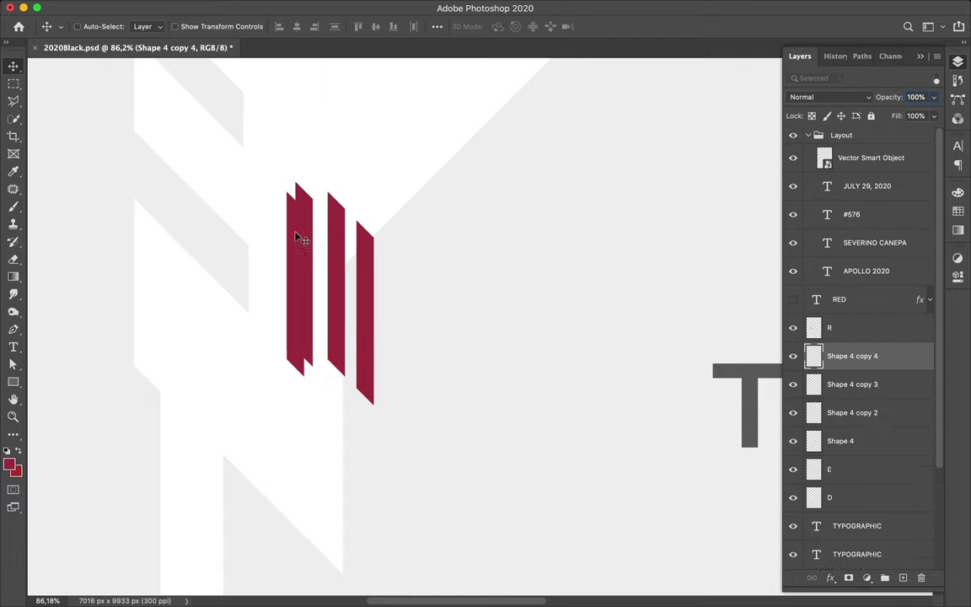
pyautogui.scroll(-5, 270, 209)
pyautogui.press('t')
pyautogui.moveTo(359, 221); pyautogui.dragTo(490, 418)
# Set the text box to Justify All with 95 px leading and clear the placeholder.
pyautogui.click(958, 145)
pyautogui.click(863, 140)
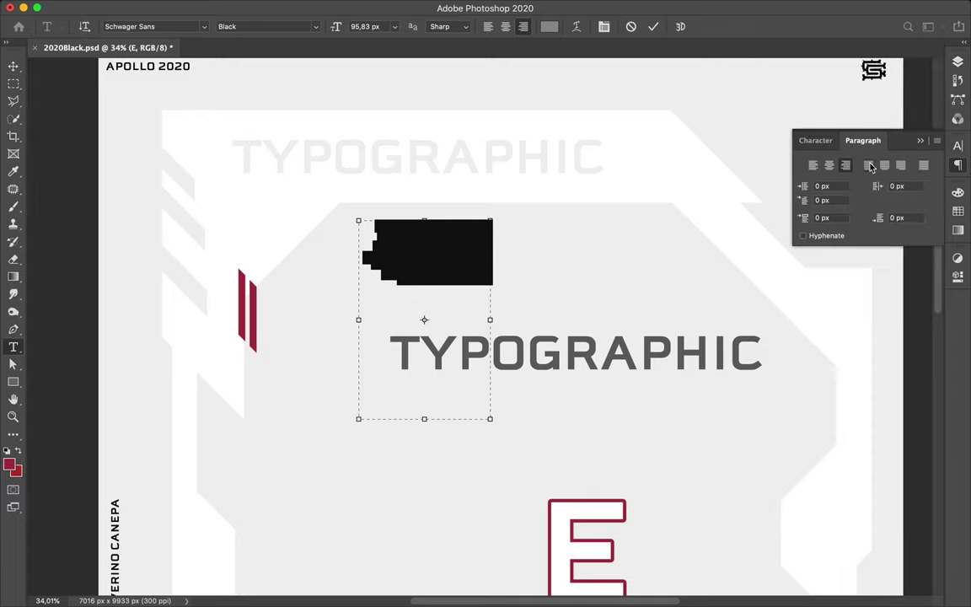
pyautogui.press('Delete')
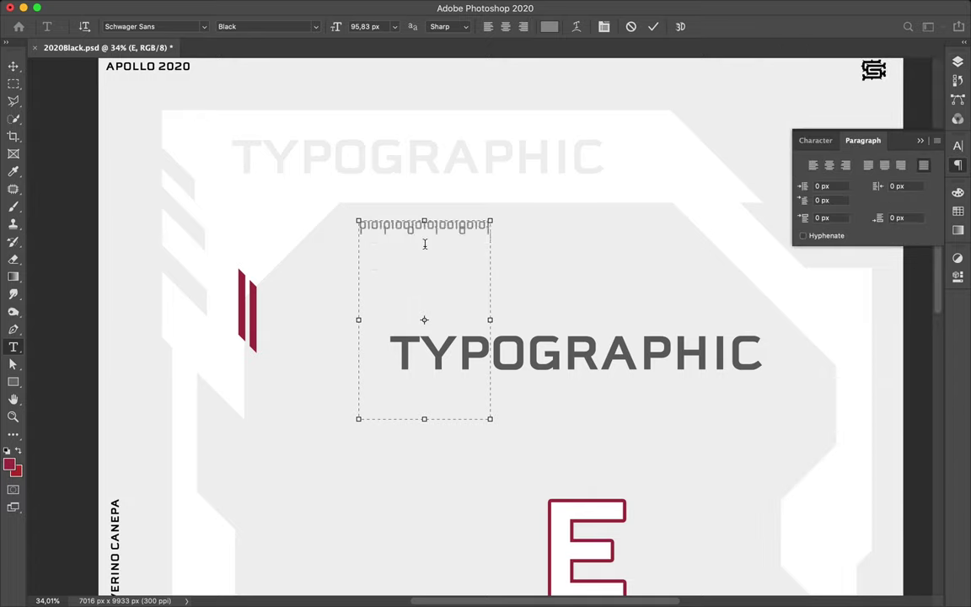
pyautogui.click(822, 140)
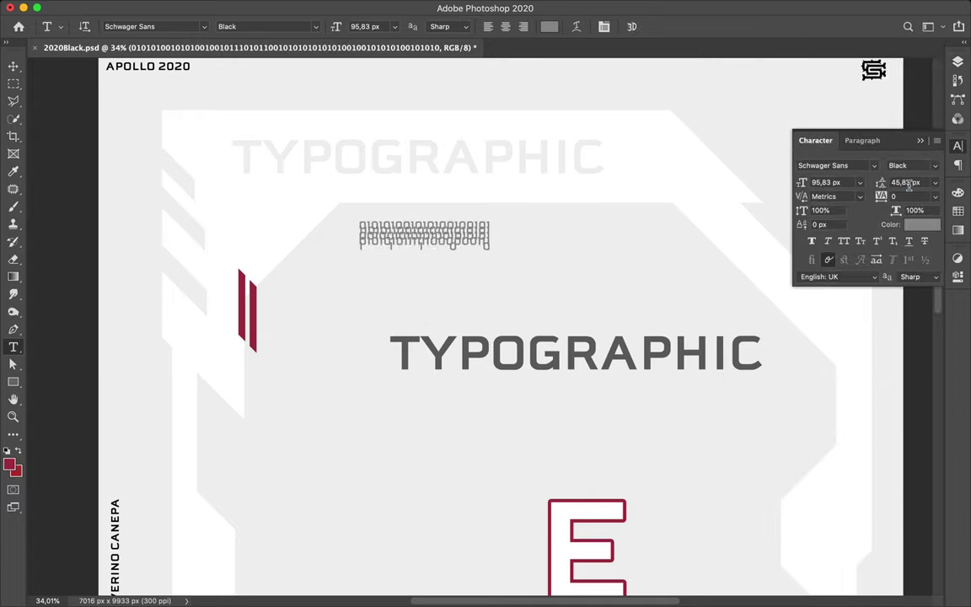
pyautogui.write('95')
pyautogui.press('Return')
# Fill the box with pasted lines of binary digits and commit the text.
pyautogui.click(487, 268)
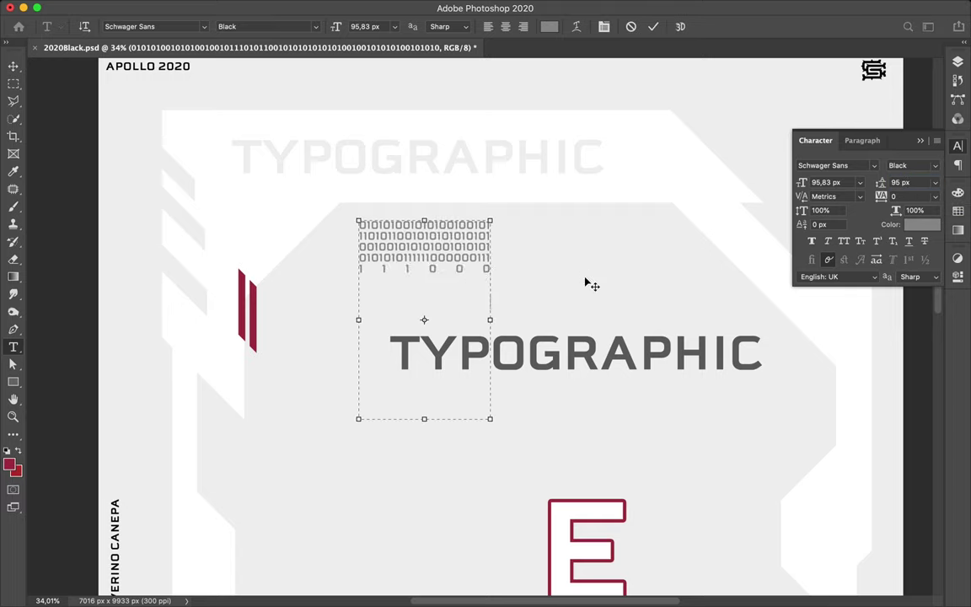
pyautogui.hotkey('ctrl', 'v')
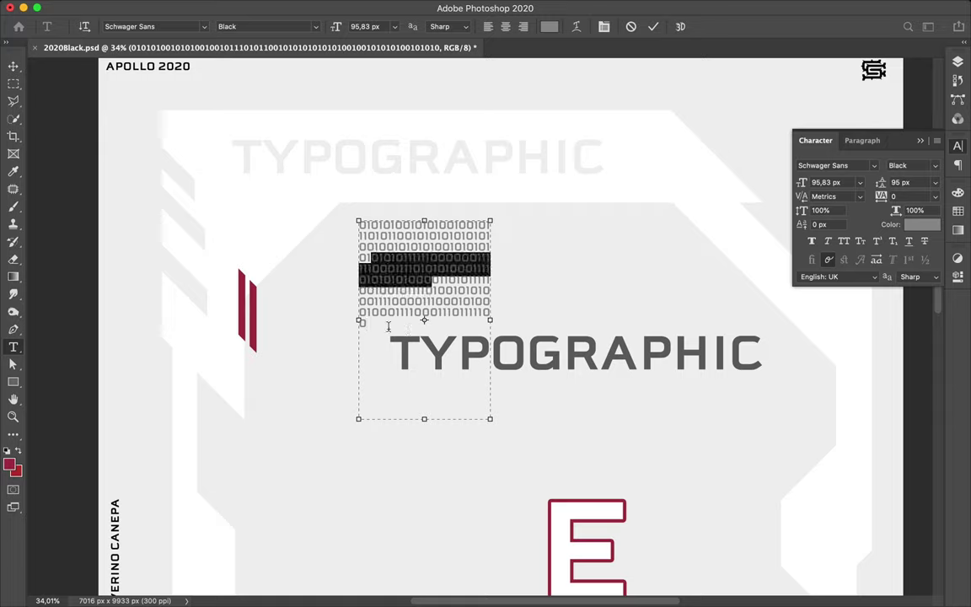
pyautogui.hotkey('ctrl', 'v')
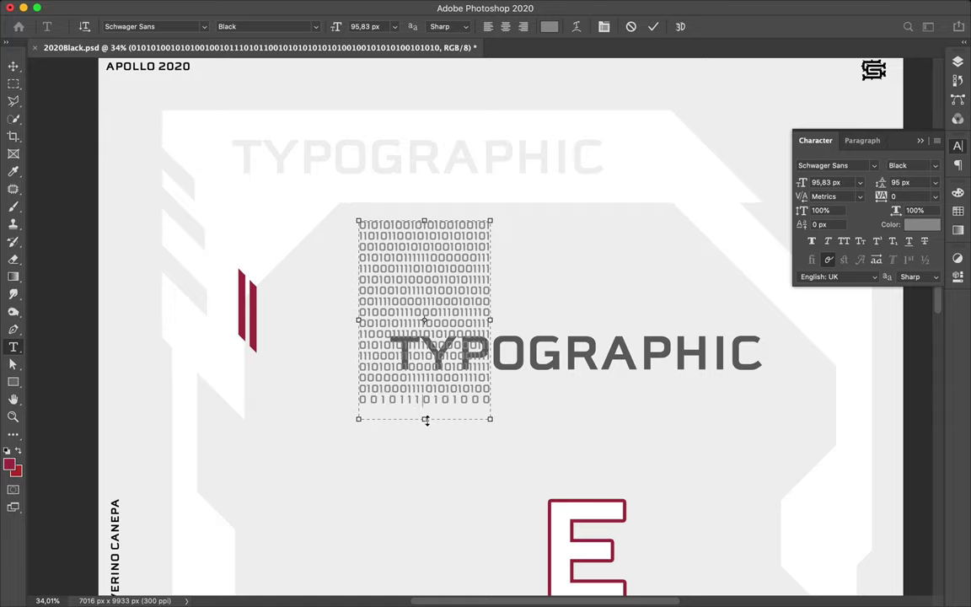
pyautogui.hotkey('ctrl', 'Return')
# Move the binary block to the upper-right corner and colour it near-white f0f0f0.
pyautogui.press('v')
pyautogui.scroll(-2, 440, 314)
pyautogui.moveTo(440, 315); pyautogui.dragTo(568, 216)
pyautogui.scroll(-2, 604, 123)
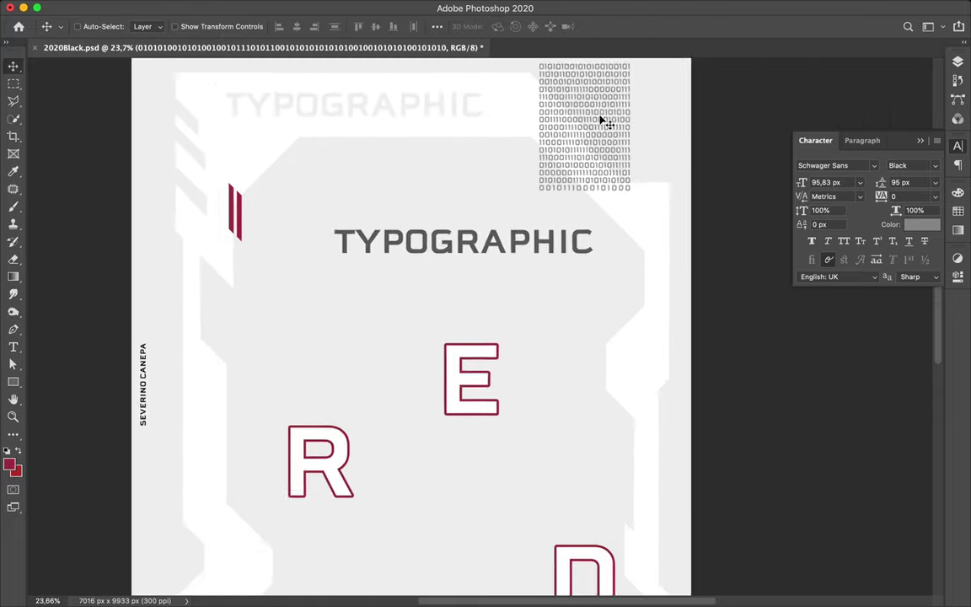
pyautogui.click(925, 225)
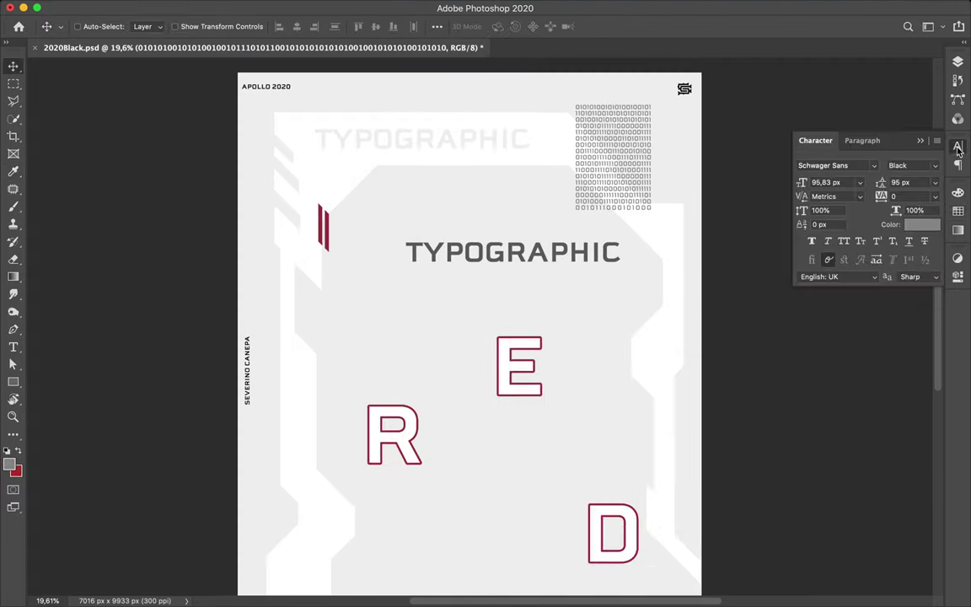
pyautogui.click(881, 209)
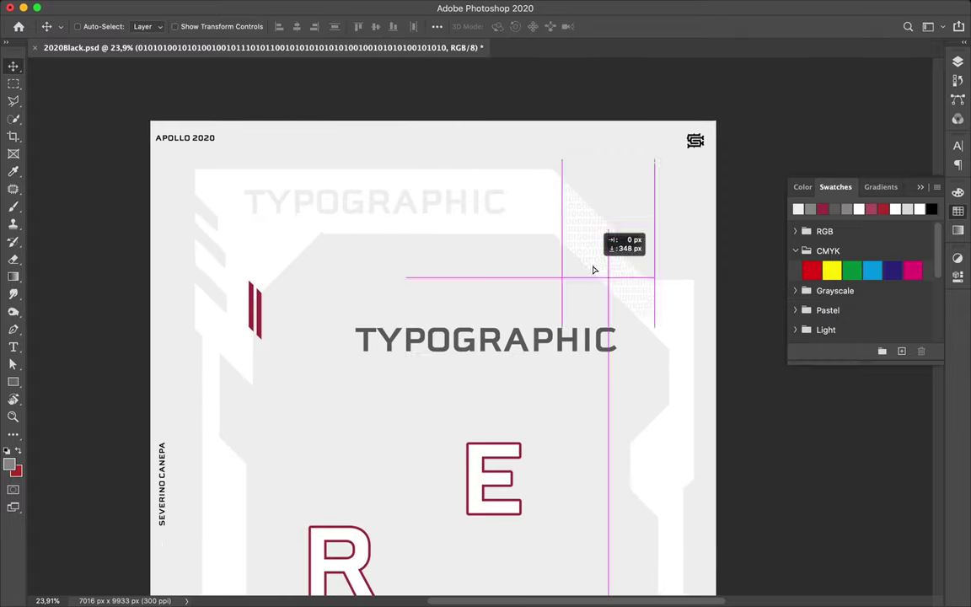
# Draw a grey bar below the R and duplicate it into a stack of bars.
pyautogui.moveTo(487, 331); pyautogui.dragTo(481, 331)
pyautogui.press('v')
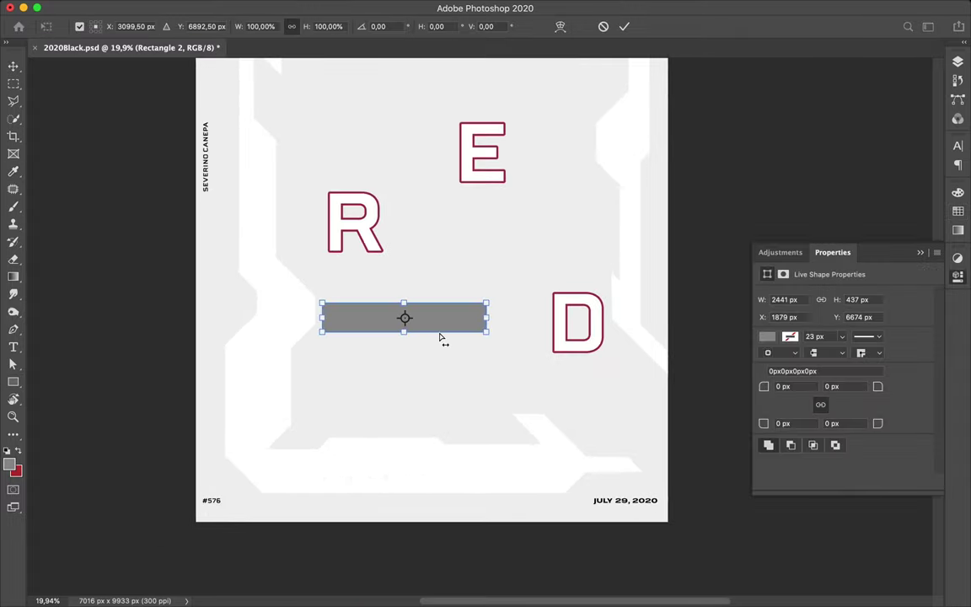
pyautogui.moveTo(403, 313); pyautogui.dragTo(416, 340)
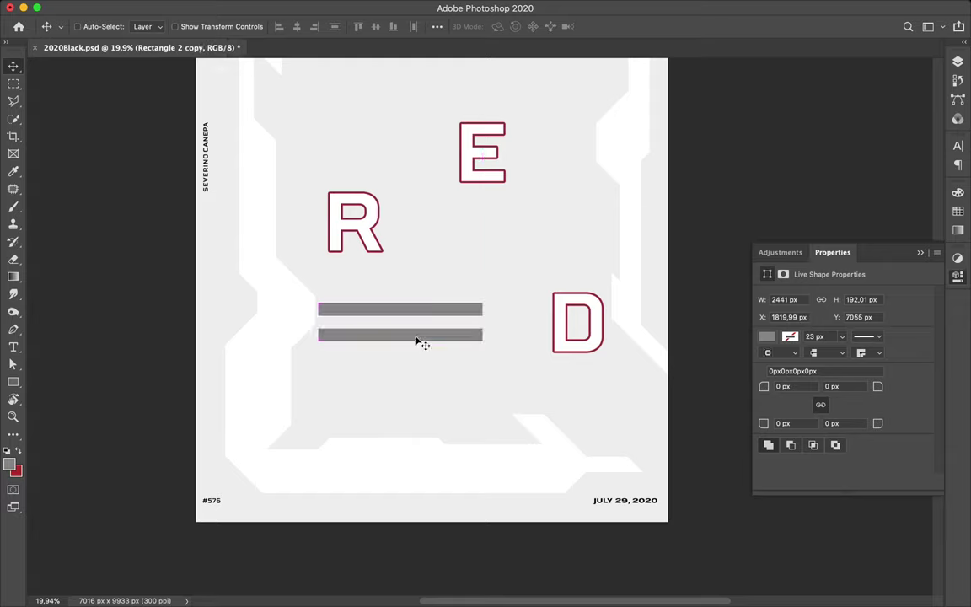
pyautogui.keyDown('shift'); pyautogui.click(399, 319); pyautogui.keyUp('shift')
pyautogui.hotkey('ctrl', 't')
pyautogui.press('Return')
pyautogui.moveTo(483, 320)
pyautogui.mouseDown()
pyautogui.moveTo(540, 320)
pyautogui.moveTo(494, 343)
pyautogui.moveTo(488, 223)
pyautogui.mouseUp()
# Group the eight bar layers and squash the group into a shorter stack.
pyautogui.press('F7')
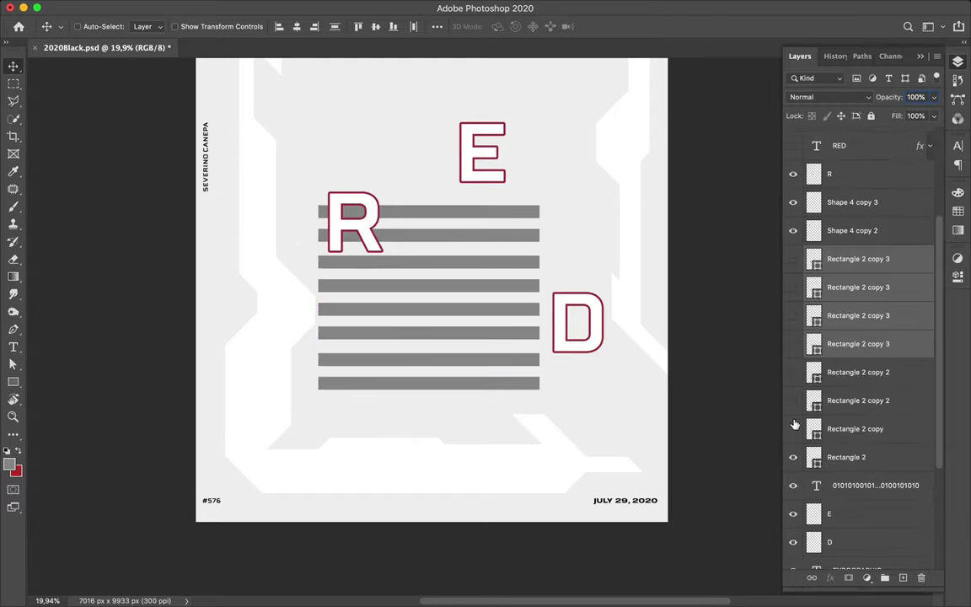
pyautogui.keyDown('shift'); pyautogui.click(861, 458); pyautogui.keyUp('shift')
pyautogui.hotkey('ctrl', 'g')
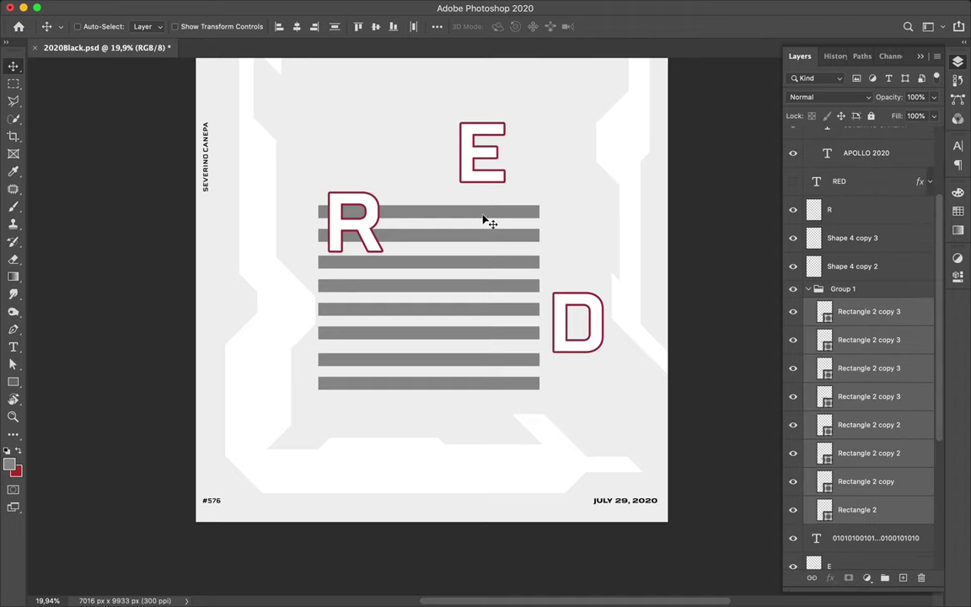
pyautogui.hotkey('ctrl', 't')
pyautogui.moveTo(429, 205); pyautogui.dragTo(429, 281)
pyautogui.press('Return')
pyautogui.press('m')
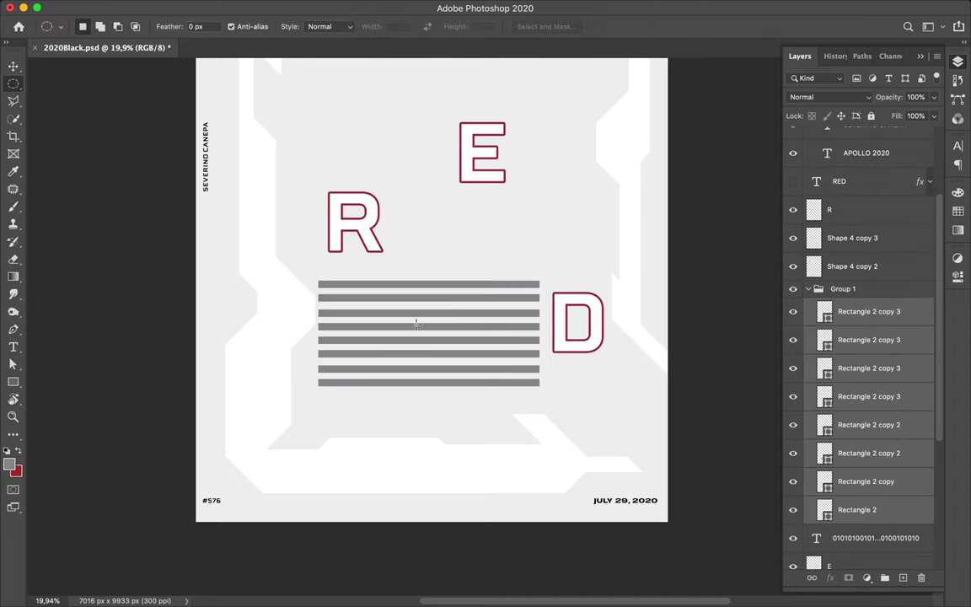
# Draw a circular selection over the stripes and merge the stripe group into one layer.
pyautogui.moveTo(525, 390); pyautogui.dragTo(527, 391)
pyautogui.rightClick(860, 337)
pyautogui.click(748, 411)
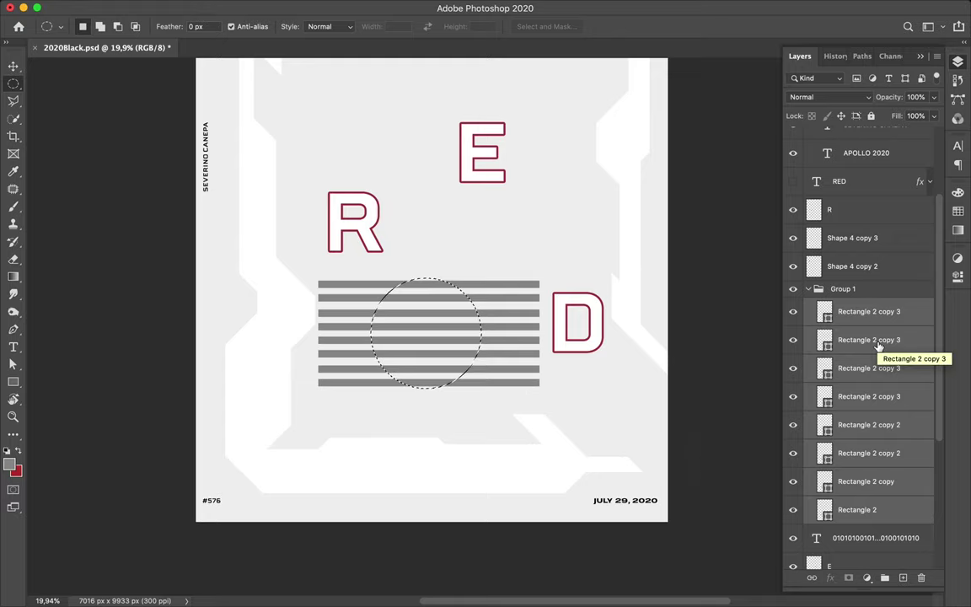
# Duplicate the stripes, rasterize, delete outside the circle, and rotate into a diagonal hatch circle.
pyautogui.press('v')
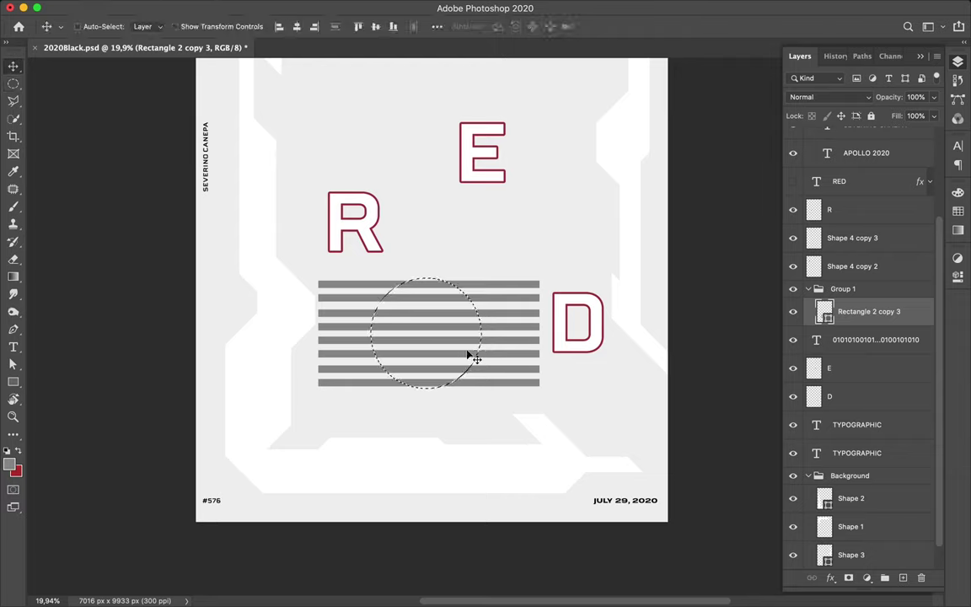
pyautogui.moveTo(442, 345); pyautogui.dragTo(532, 222)
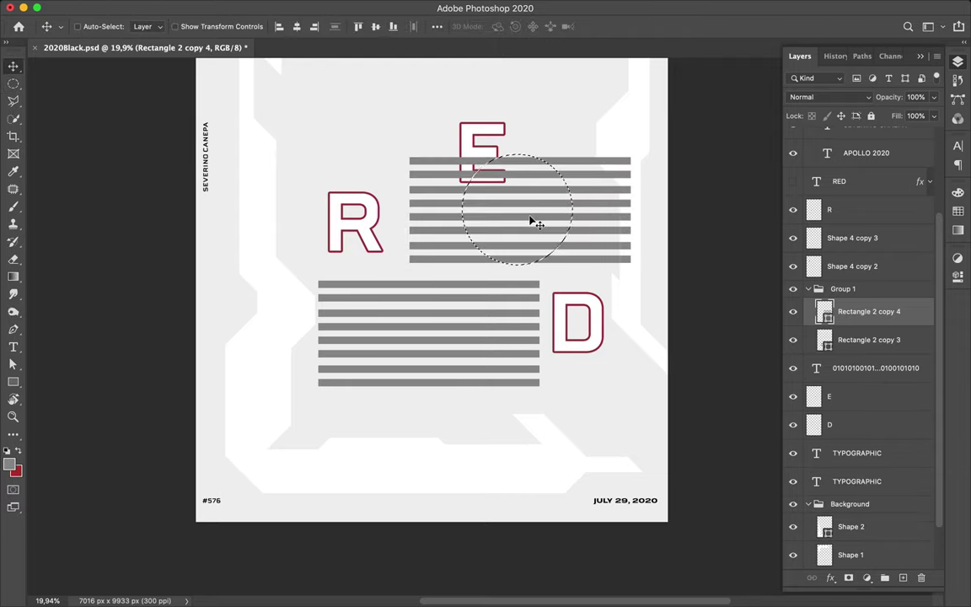
pyautogui.hotkey('ctrl', 'shift', 'i')
pyautogui.press('BackSpace')
pyautogui.click(586, 211)
pyautogui.rightClick(868, 312)
pyautogui.click(758, 221)
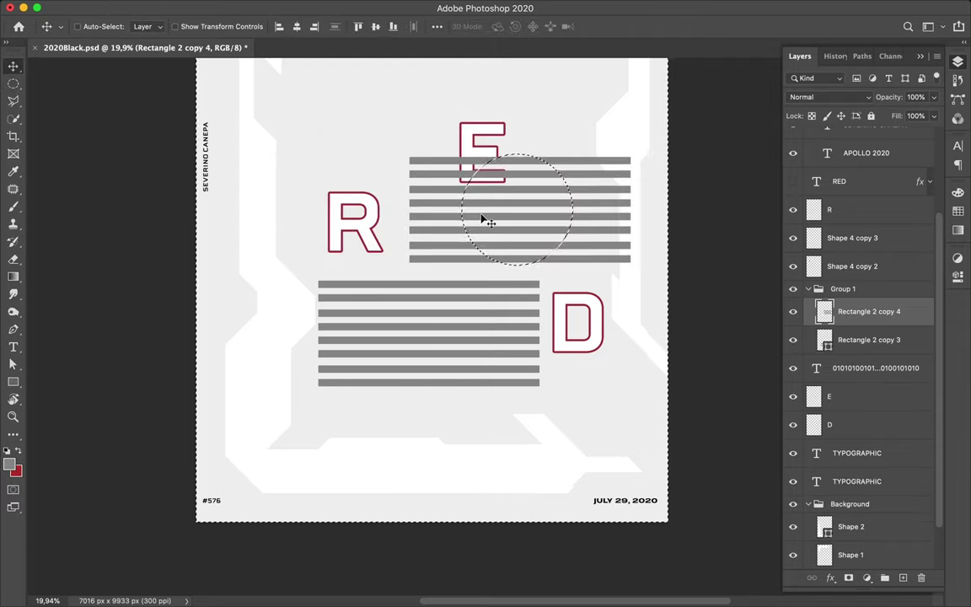
pyautogui.press('BackSpace')
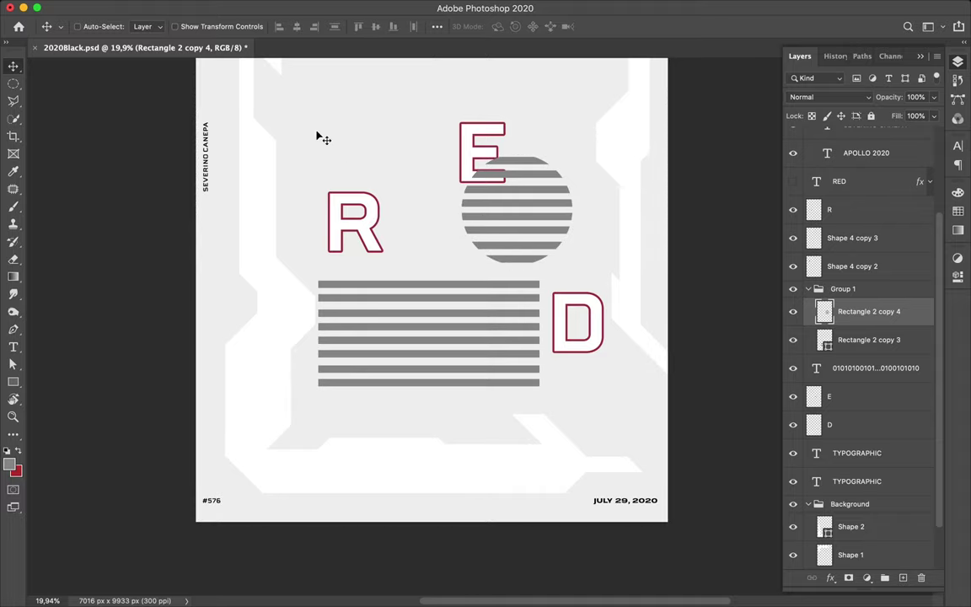
pyautogui.moveTo(327, 185); pyautogui.dragTo(363, 253)
pyautogui.press('Return')
# Duplicate the hatch circle at a smaller size and place it below the D.
pyautogui.moveTo(341, 289)
pyautogui.mouseDown()
pyautogui.moveTo(303, 329)
pyautogui.moveTo(569, 388)
pyautogui.mouseUp()
pyautogui.hotkey('ctrl', 'alt', 't')
pyautogui.moveTo(514, 332); pyautogui.dragTo(562, 375)
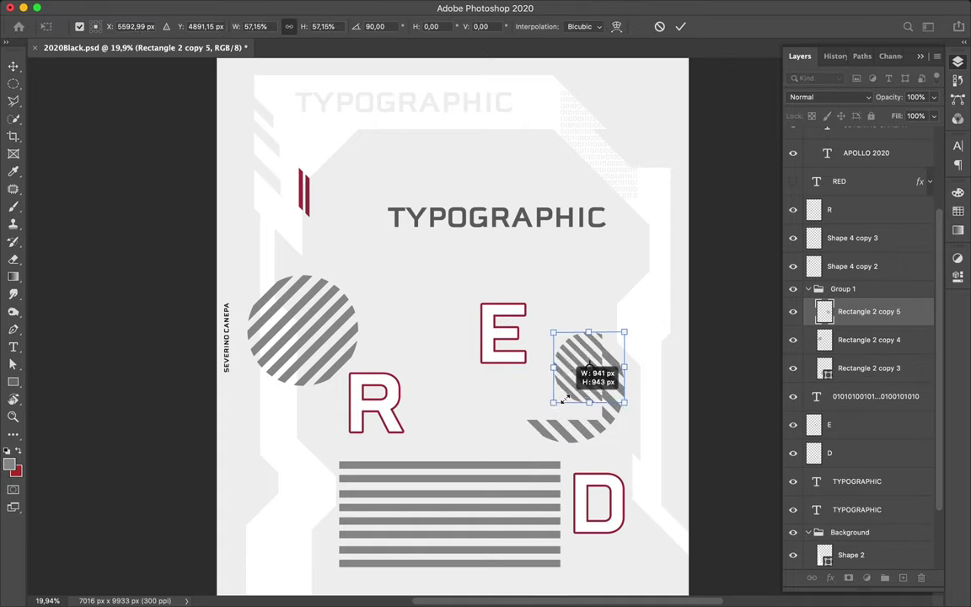
pyautogui.press('Return')
pyautogui.scroll(-5, 581, 310)
pyautogui.moveTo(526, 216); pyautogui.dragTo(572, 418)
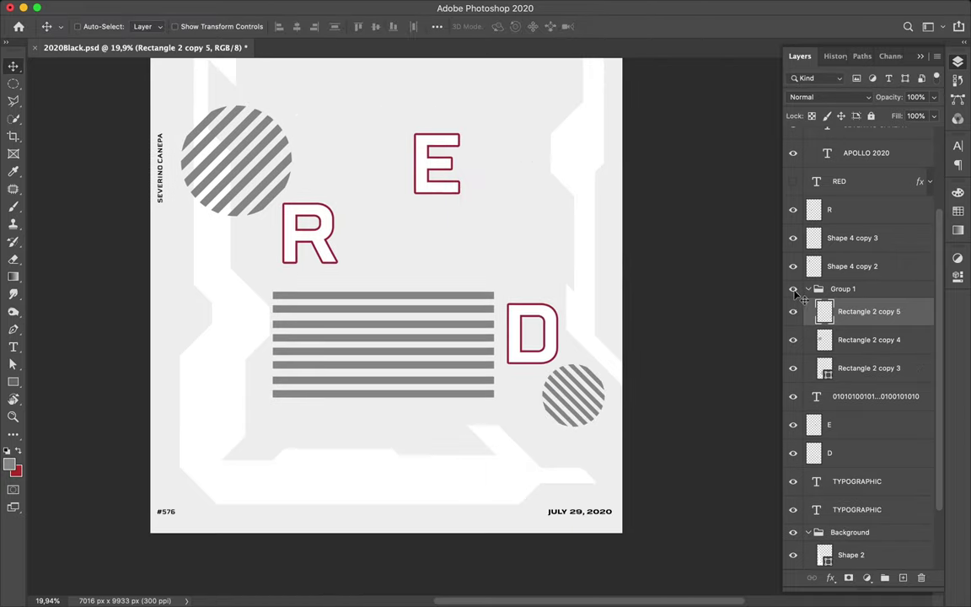
# Move the large hatch circle into the Background group and position it behind the R.
pyautogui.scroll(3, 445, 297)
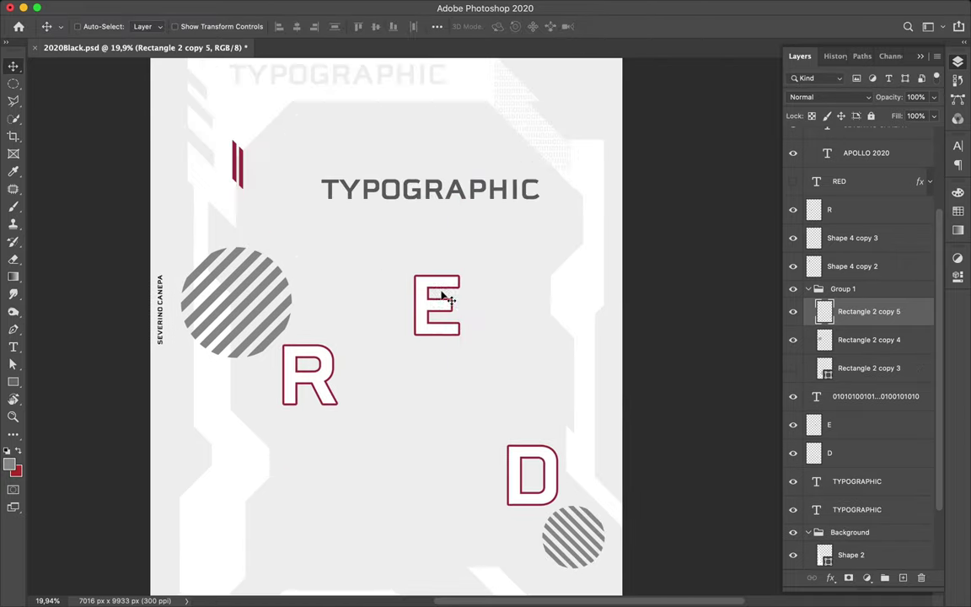
pyautogui.click(883, 337)
pyautogui.scroll(1, 868, 354)
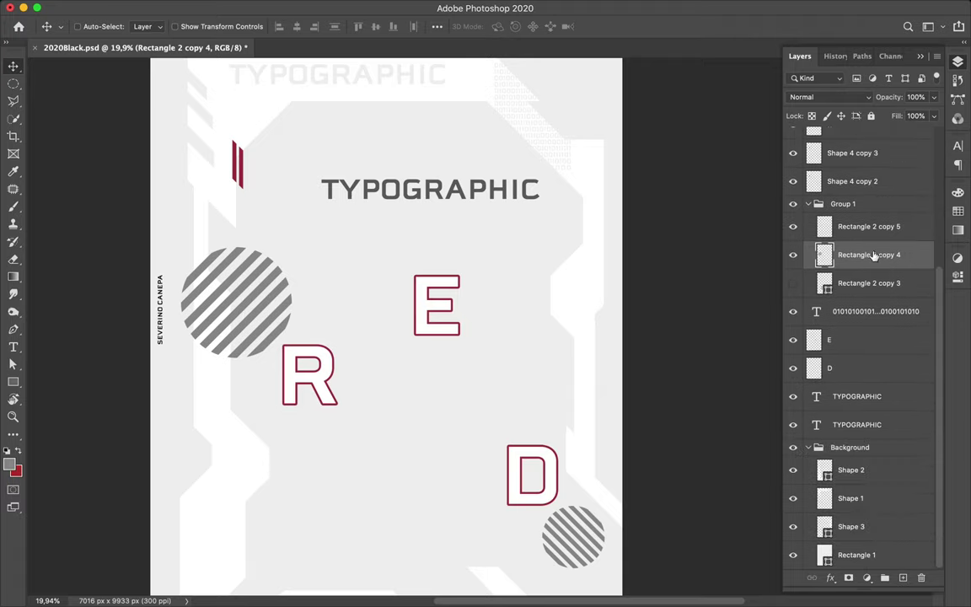
pyautogui.moveTo(823, 384); pyautogui.dragTo(843, 485)
pyautogui.moveTo(253, 307); pyautogui.dragTo(305, 419)
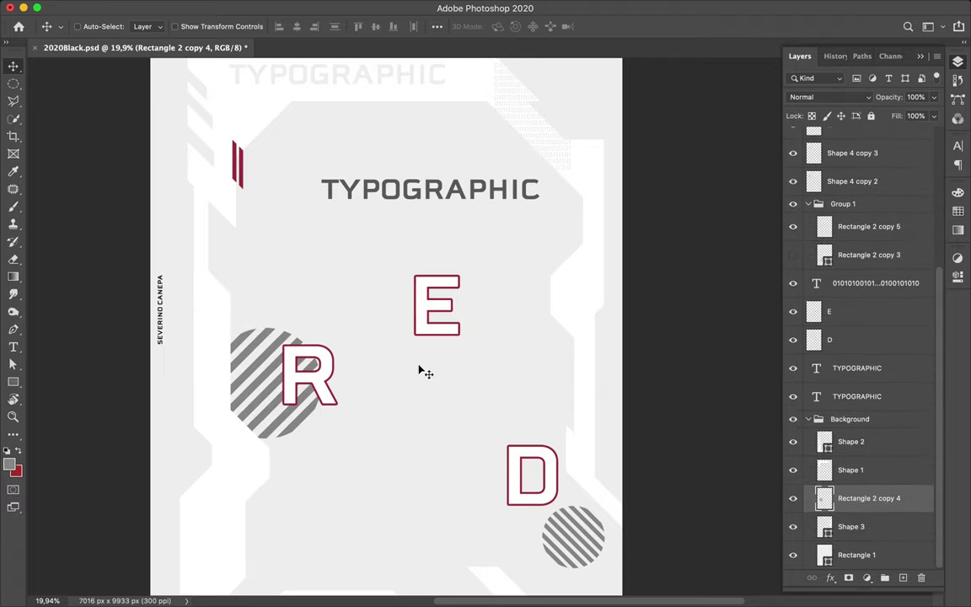
pyautogui.scroll(-1, 424, 372)
pyautogui.scroll(-2, 425, 373)
# Set the Pen tool's shape options to no fill and a solid white stroke.
pyautogui.press('p')
pyautogui.click(149, 27)
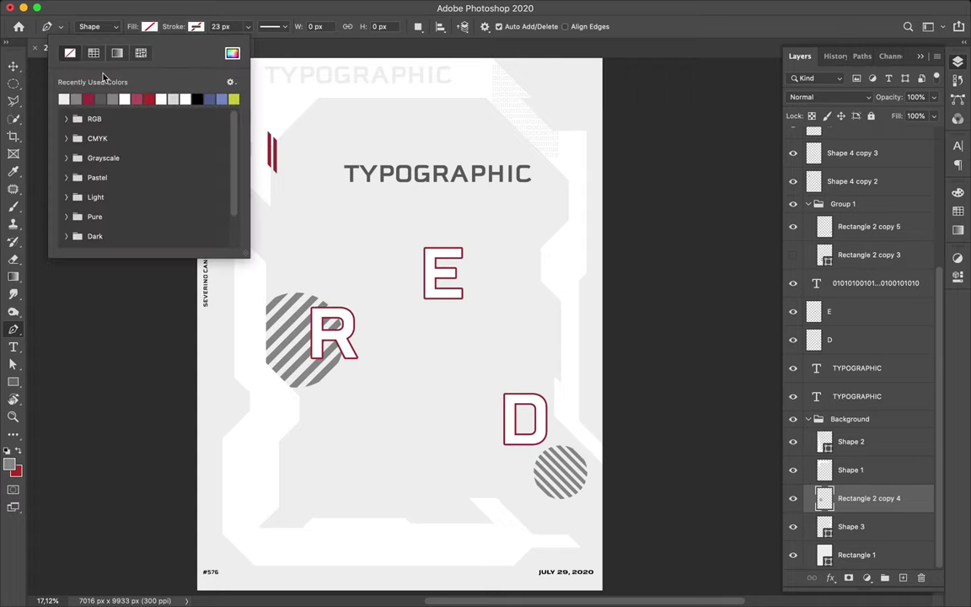
pyautogui.click(72, 49)
pyautogui.click(196, 26)
pyautogui.click(231, 281)
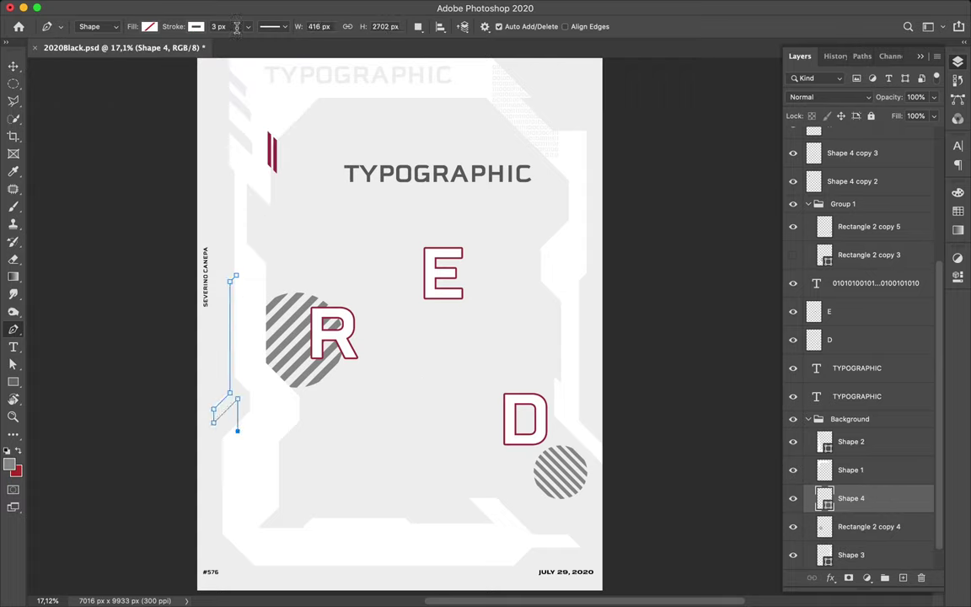
# Select the thin Shape 4 line layer among the frame layers.
pyautogui.press('v')
pyautogui.click(274, 235)
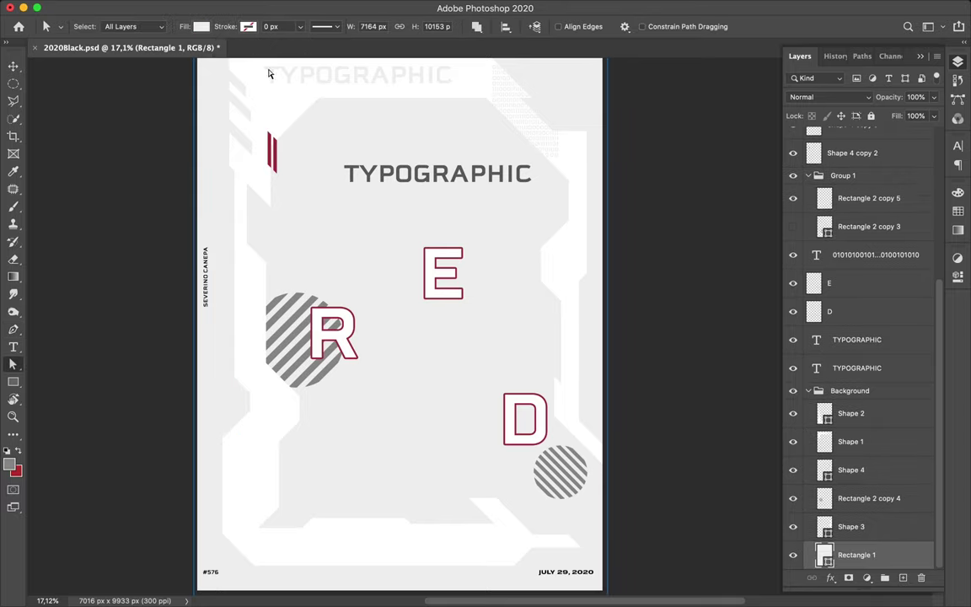
pyautogui.click(793, 531)
pyautogui.scroll(5, 424, 403)
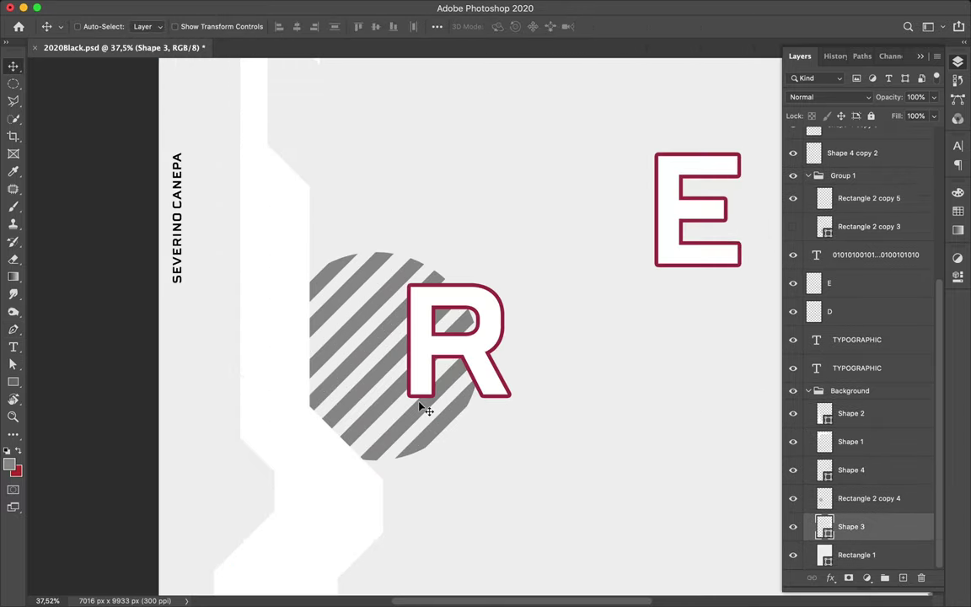
pyautogui.click(869, 553)
pyautogui.click(856, 469)
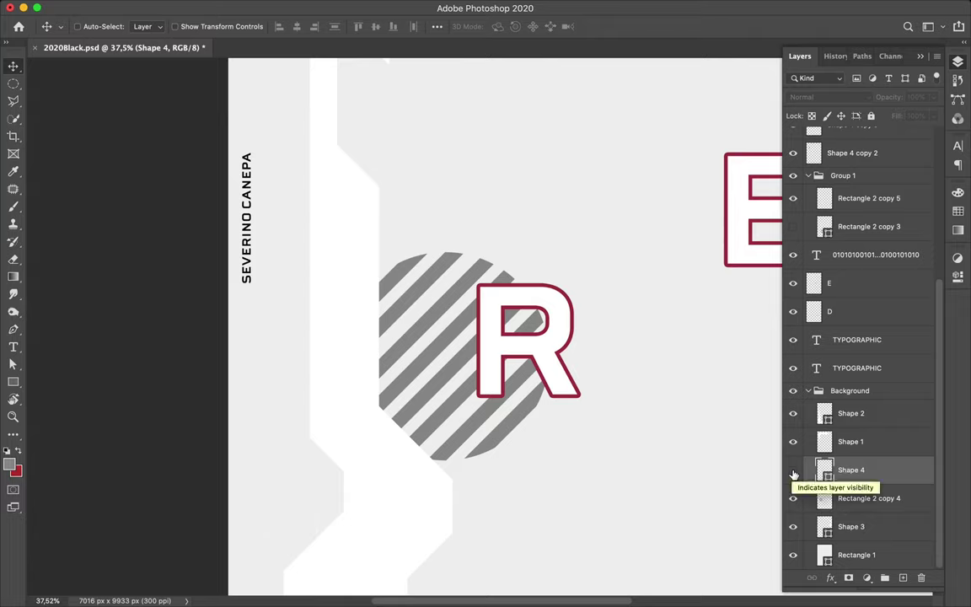
pyautogui.scroll(3, 479, 326)
pyautogui.hscroll(-5, 371, 464)
pyautogui.scroll(-3, 371, 464)
pyautogui.keyDown('super'); pyautogui.click(353, 458); pyautogui.keyUp('super')
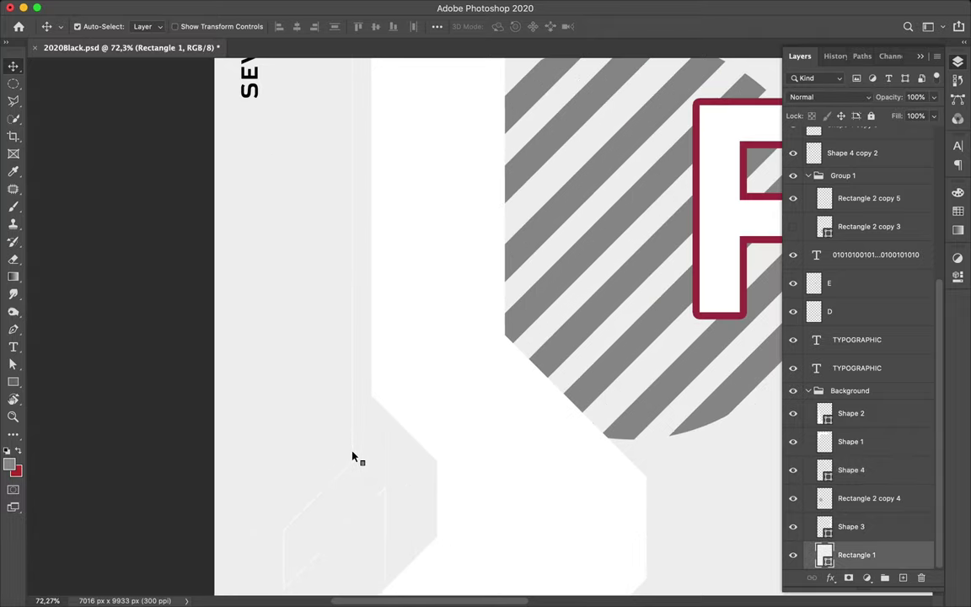
# Set the Shape 4 line's stroke width to 9 px and review stroke alignment.
pyautogui.press('a')
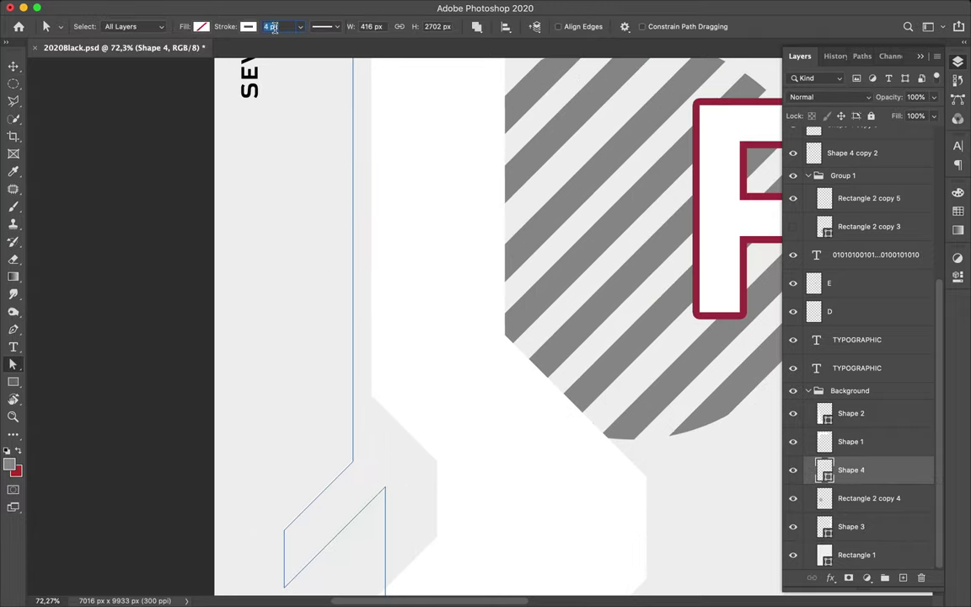
pyautogui.press('Return')
pyautogui.click(327, 26)
pyautogui.click(284, 172)
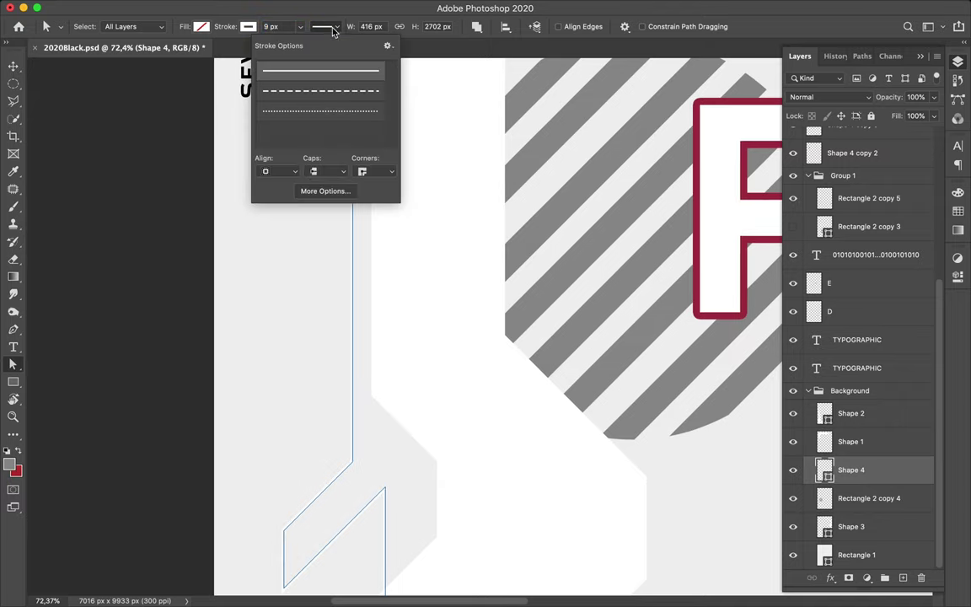
pyautogui.press('Escape')
# Extend the Shape 4 line down the left side with a new point.
pyautogui.press('v')
pyautogui.scroll(-1, 403, 494)
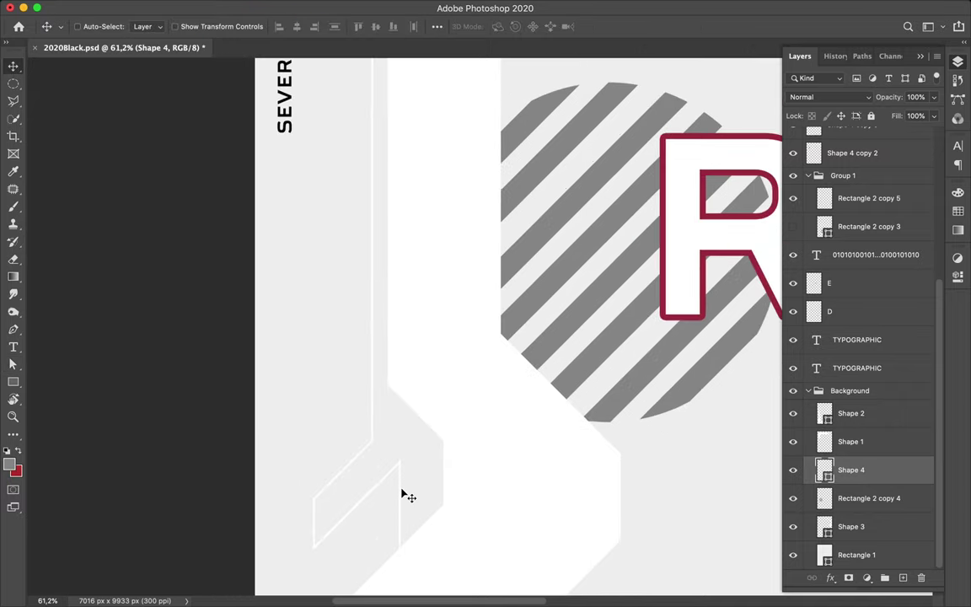
pyautogui.scroll(-5, 403, 494)
pyautogui.press('p')
pyautogui.click(369, 487)
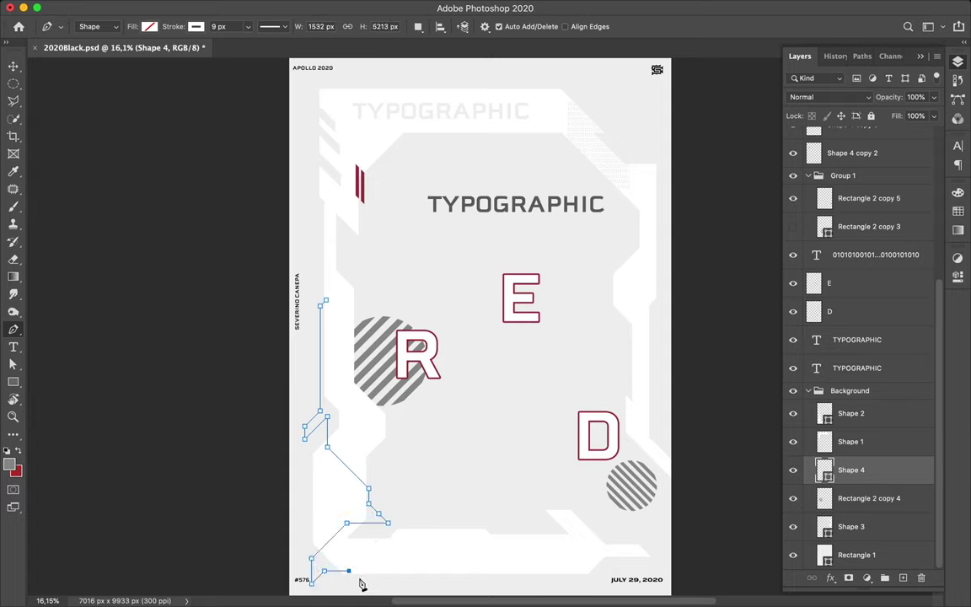
# Extend the Shape 4 line with corners along the bottom frame toward the bottom right.
pyautogui.click(463, 518)
pyautogui.click(502, 477)
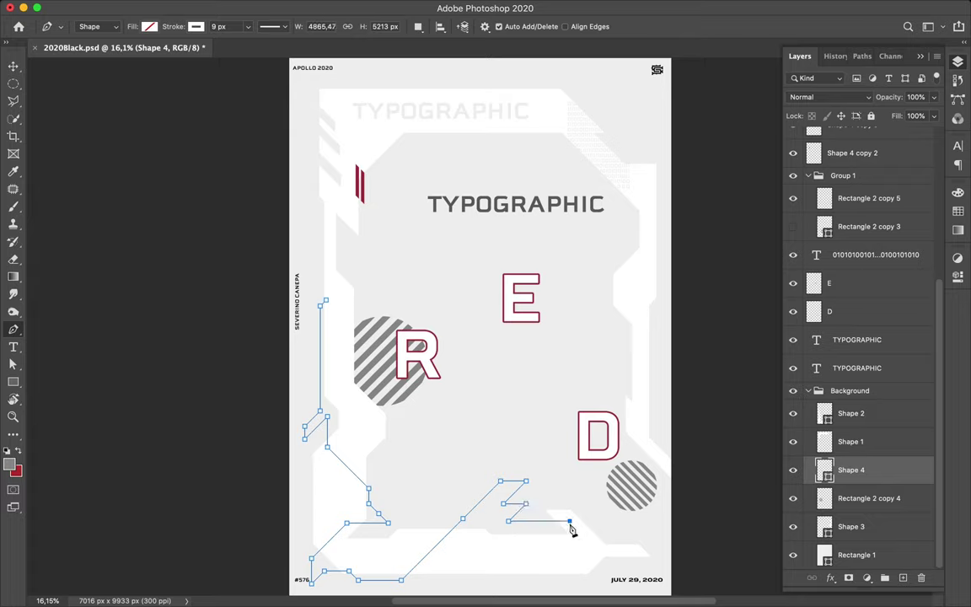
pyautogui.keyDown('shift'); pyautogui.click(661, 565); pyautogui.keyUp('shift')
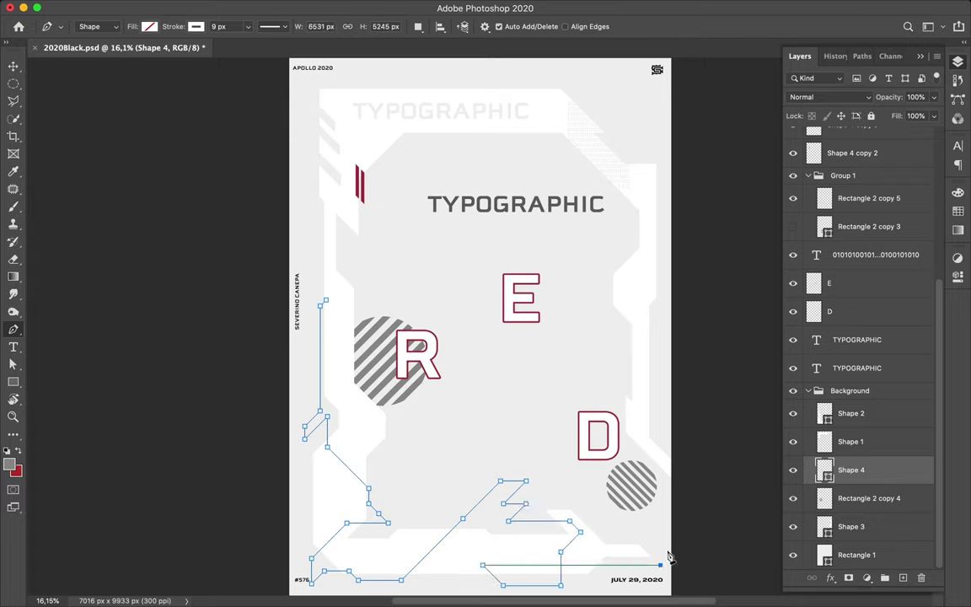
pyautogui.press('a')
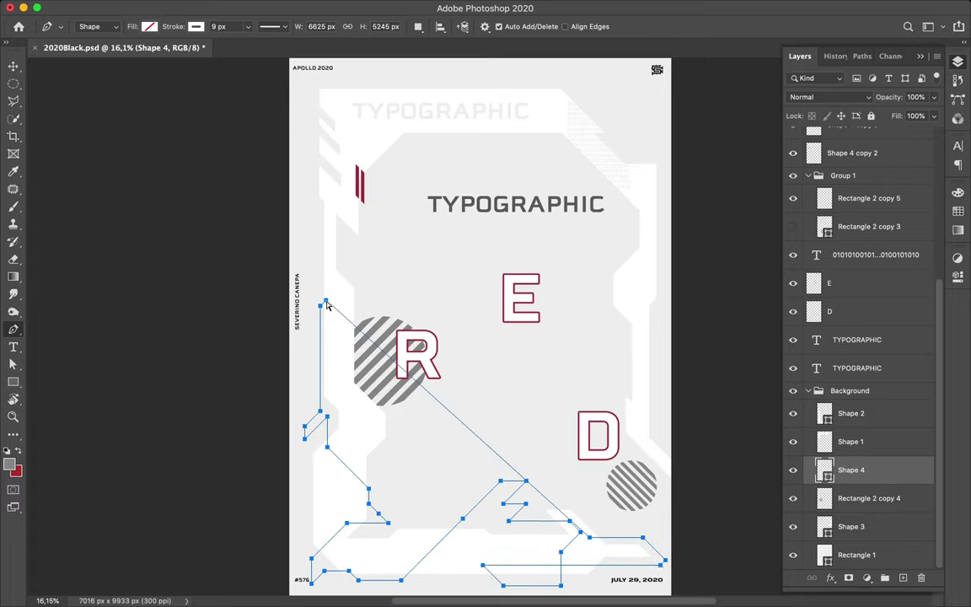
pyautogui.click(332, 315)
# Continue the Shape 4 line up the frame and across the top to finish the path.
pyautogui.press('p')
pyautogui.keyDown('shift'); pyautogui.click(388, 237); pyautogui.keyUp('shift')
pyautogui.keyDown('shift'); pyautogui.click(387, 205); pyautogui.keyUp('shift')
pyautogui.keyDown('shift'); pyautogui.click(354, 204); pyautogui.keyUp('shift')
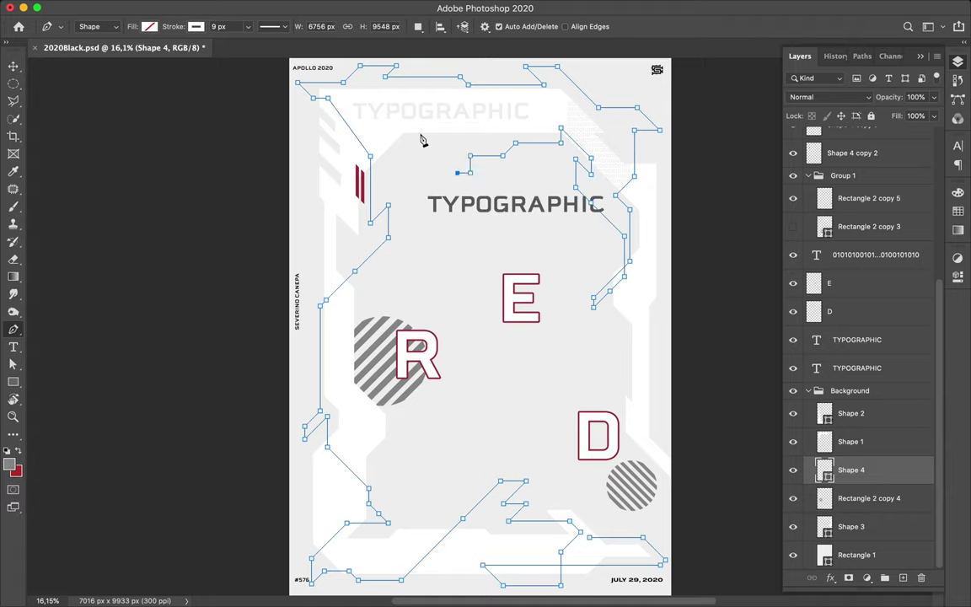
pyautogui.press('a')
pyautogui.scroll(-3, 503, 252)
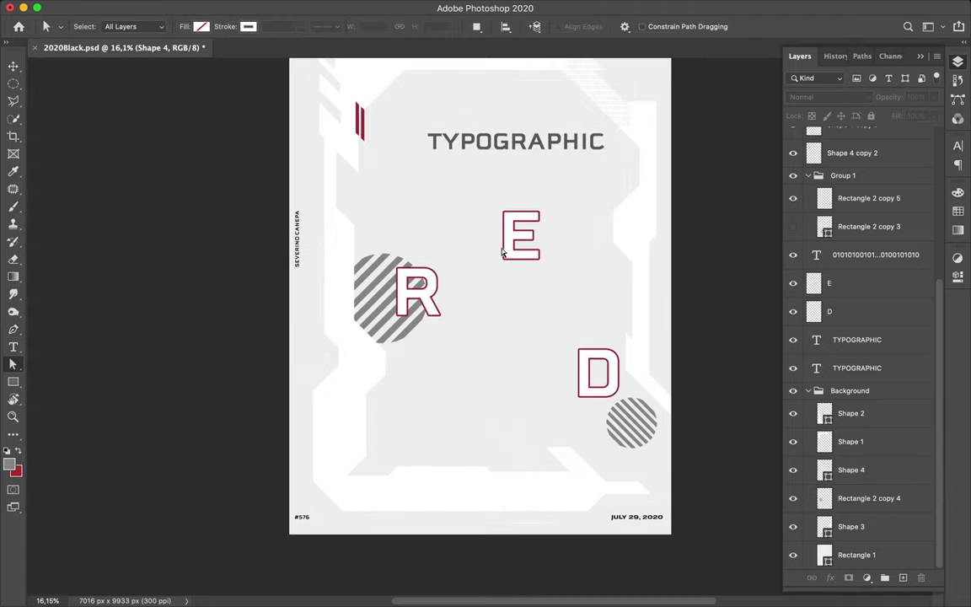
pyautogui.press('v')
pyautogui.scroll(3, 503, 251)
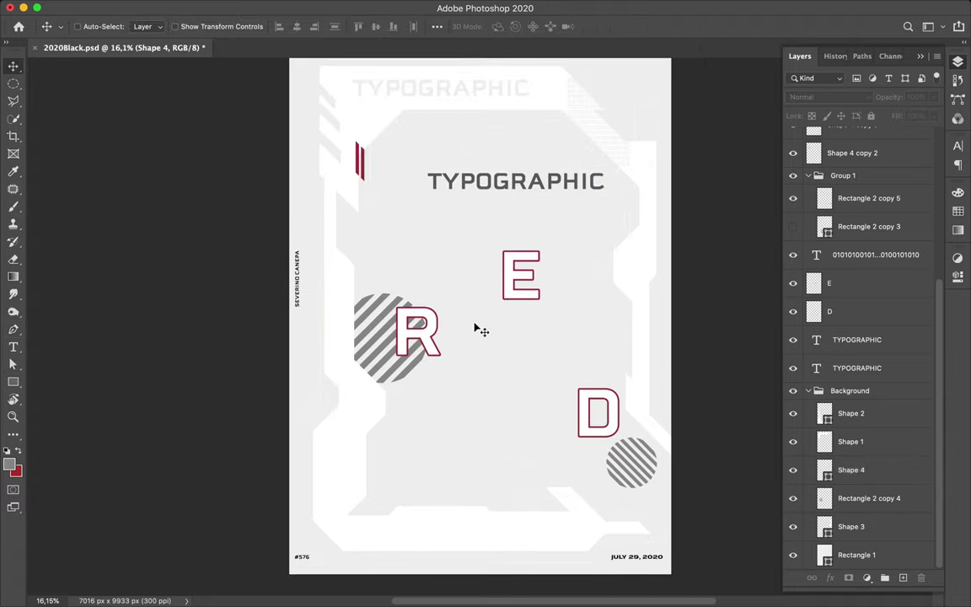
# Select POGRAPHIC in the heading and adjust its kerning in the Character panel.
pyautogui.click(483, 194)
pyautogui.press('Return')
pyautogui.press('t')
pyautogui.moveTo(460, 181); pyautogui.dragTo(628, 188)
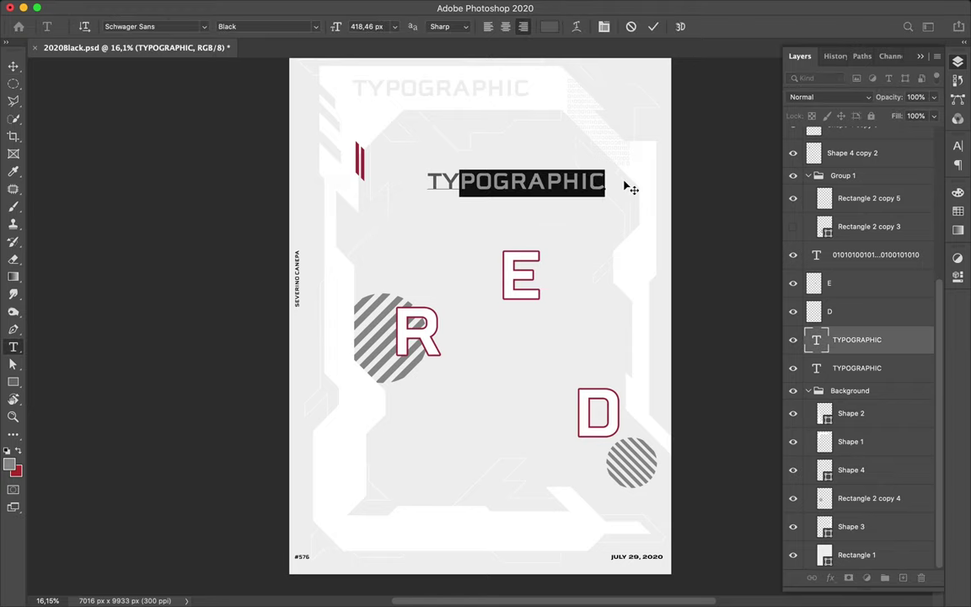
pyautogui.click(441, 183)
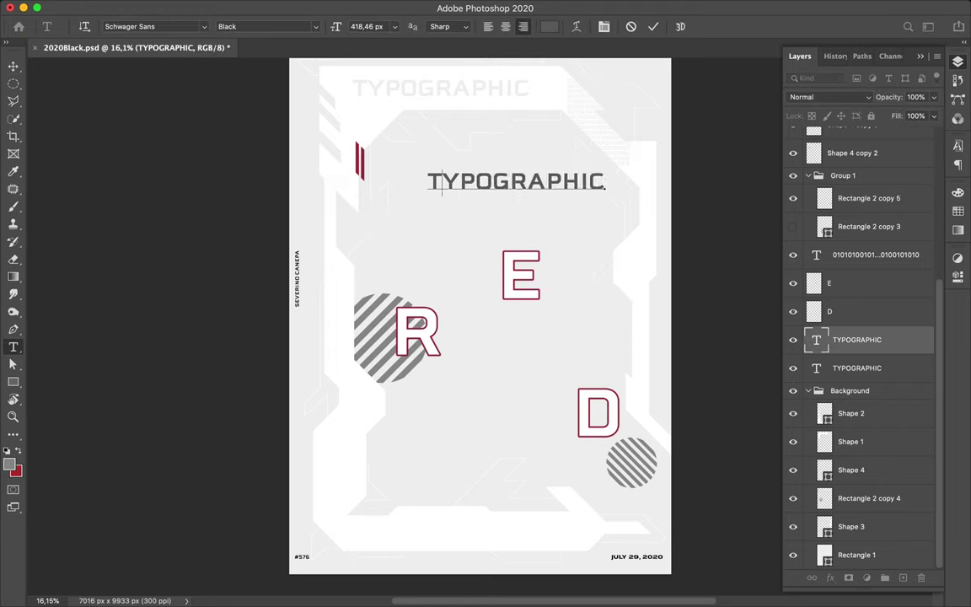
pyautogui.click(958, 148)
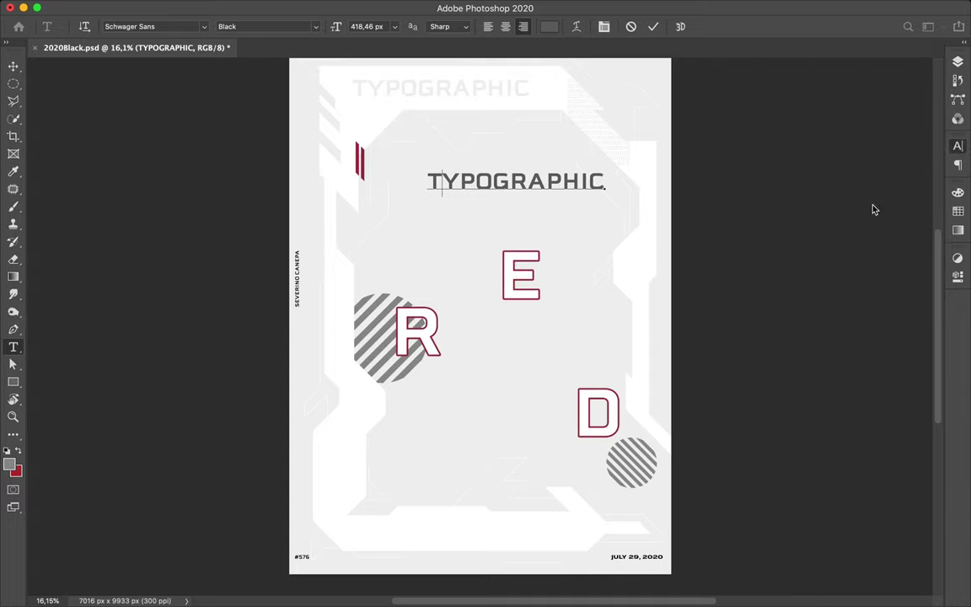
pyautogui.press('super+t')
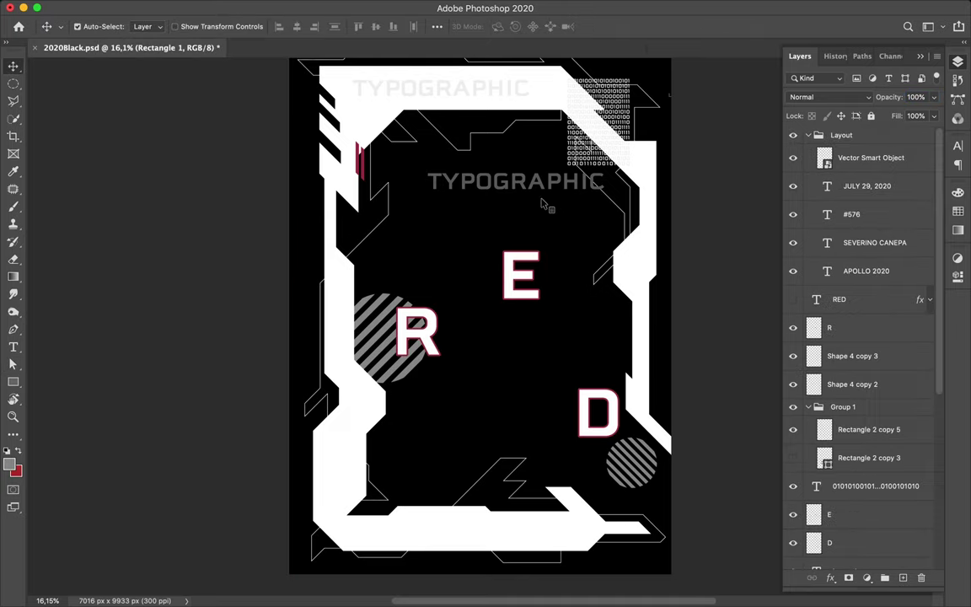
# Draw three thin angular pen lines at the top-left, along the top edge and near the right frame.
pyautogui.press('p')
pyautogui.click(316, 165)
pyautogui.click(300, 139)
pyautogui.click(299, 112)
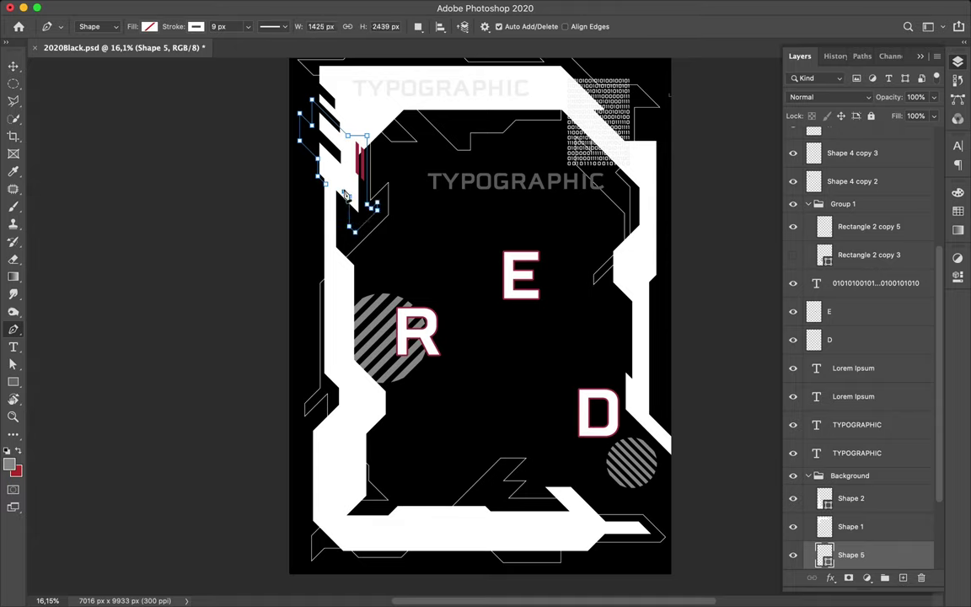
pyautogui.press('Return')
pyautogui.click(420, 106)
pyautogui.click(445, 123)
pyautogui.click(467, 103)
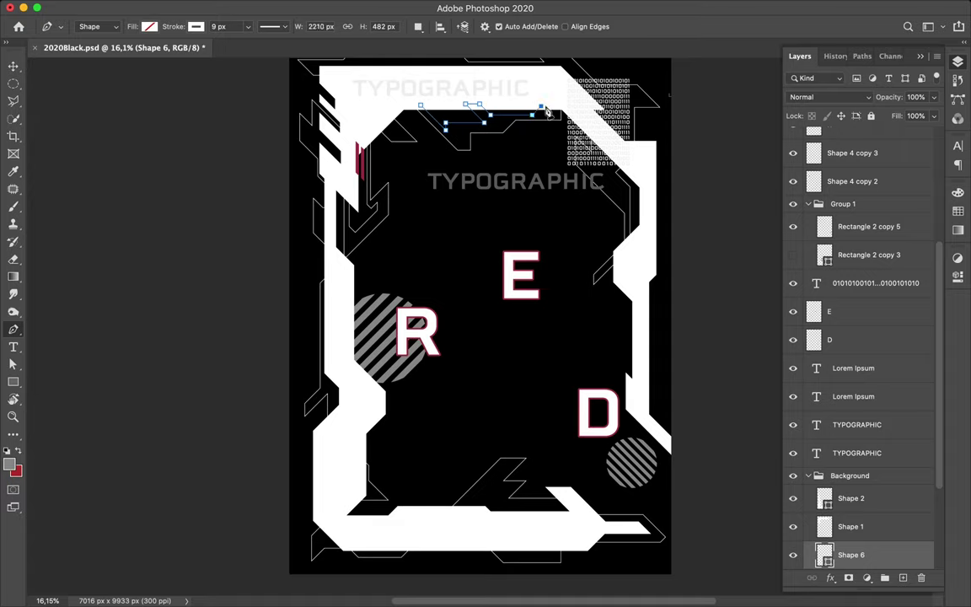
pyautogui.press('Return')
pyautogui.click(615, 295)
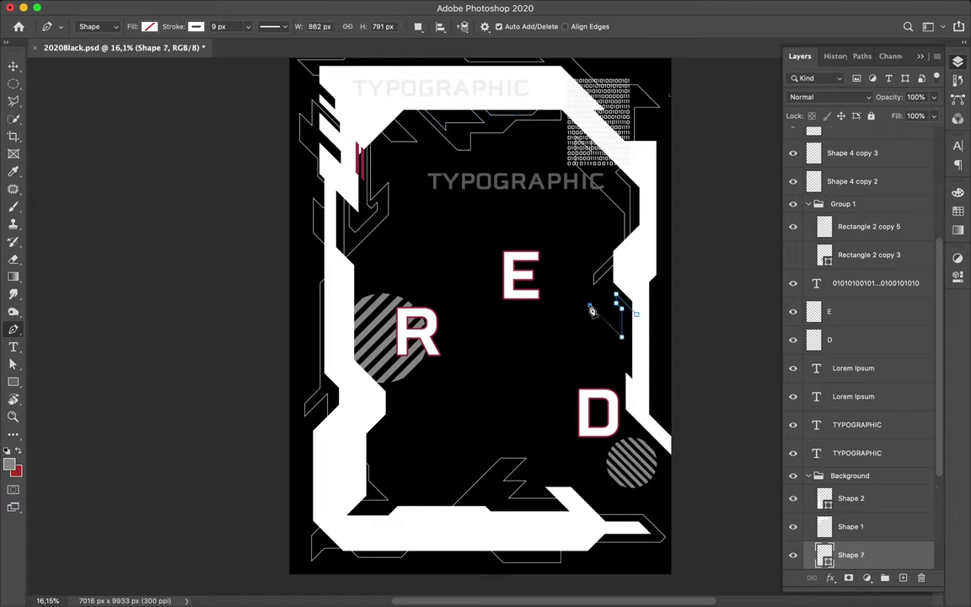
pyautogui.press('Return')
# Shift the R's hatch circle left and clip the binary text into the frame shape.
pyautogui.press('v')
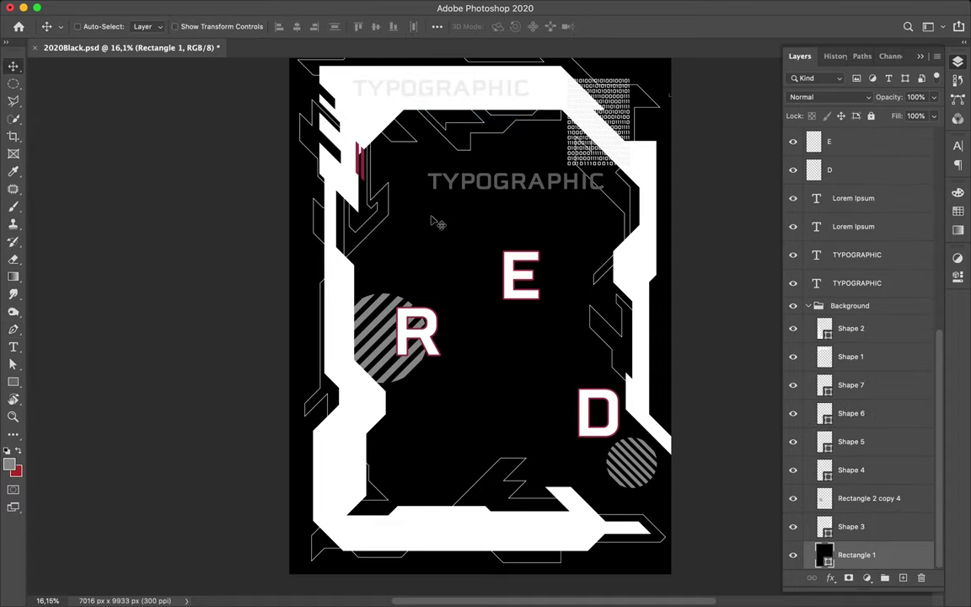
pyautogui.moveTo(396, 337); pyautogui.dragTo(359, 358)
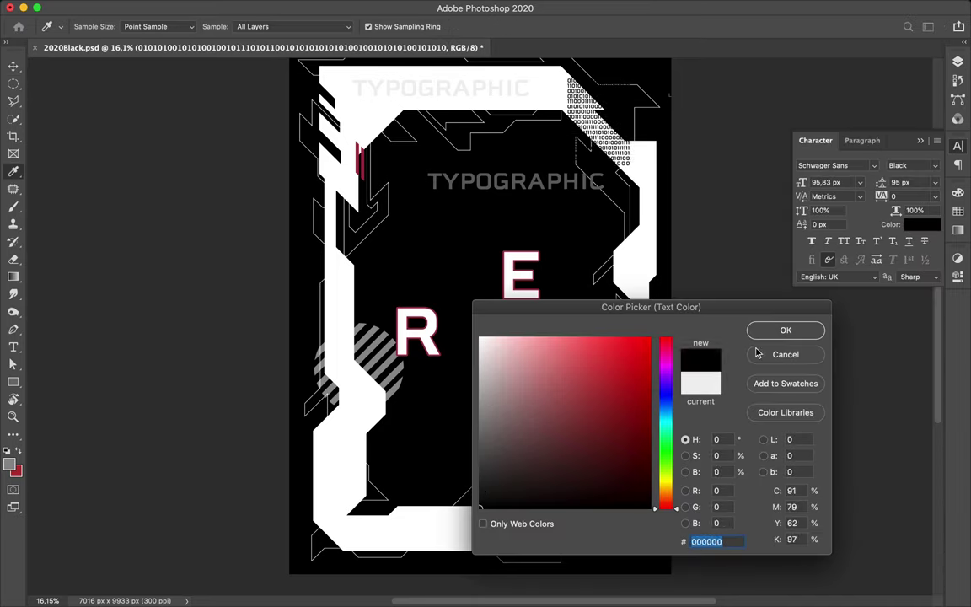
pyautogui.moveTo(869, 135)
pyautogui.mouseDown()
pyautogui.moveTo(874, 487)
pyautogui.moveTo(873, 386)
pyautogui.moveTo(833, 505)
pyautogui.mouseUp()
pyautogui.hotkey('ctrl', 'alt', 'g')
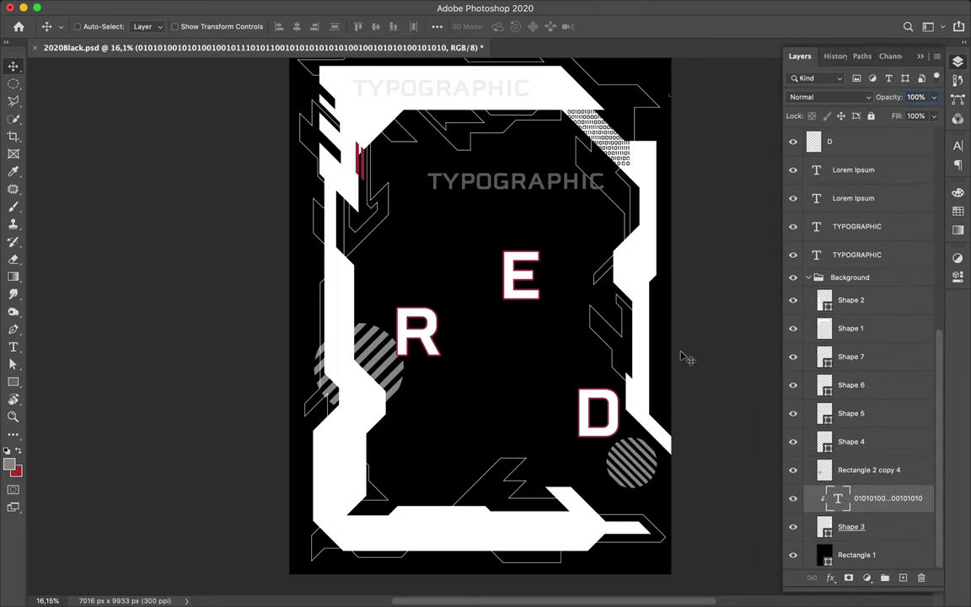
# Scale down the upper TYPOGRAPHIC heading.
pyautogui.click(536, 189)
pyautogui.click(505, 92)
pyautogui.hotkey('ctrl', 't')
pyautogui.moveTo(529, 95); pyautogui.dragTo(423, 102)
# Move the TYPOGRAPHIC heading up-left, shrink and raise the R, and nudge the E down.
pyautogui.press('Return')
pyautogui.moveTo(509, 188); pyautogui.dragTo(475, 174)
pyautogui.keyDown('ctrl'); pyautogui.click(419, 334); pyautogui.keyUp('ctrl')
pyautogui.moveTo(421, 333)
pyautogui.mouseDown()
pyautogui.moveTo(393, 291)
pyautogui.moveTo(410, 292)
pyautogui.mouseUp()
pyautogui.hotkey('ctrl', 't')
pyautogui.press('Return')
pyautogui.keyDown('ctrl'); pyautogui.click(518, 285); pyautogui.keyUp('ctrl')
pyautogui.moveTo(518, 286); pyautogui.dragTo(510, 305)
pyautogui.keyDown('ctrl'); pyautogui.click(321, 381); pyautogui.keyUp('ctrl')
# Draw a white parallelogram shape at the poster's lower left.
pyautogui.press('p')
pyautogui.scroll(1, 479, 325)
pyautogui.click(365, 410)
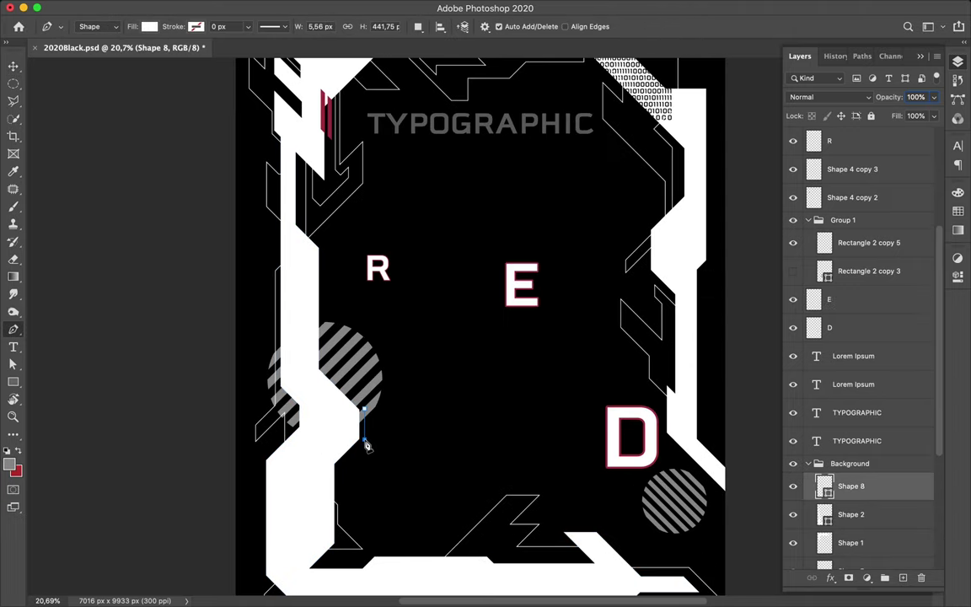
pyautogui.click(412, 347)
pyautogui.click(413, 392)
pyautogui.rightClick(852, 485)
pyautogui.press('v')
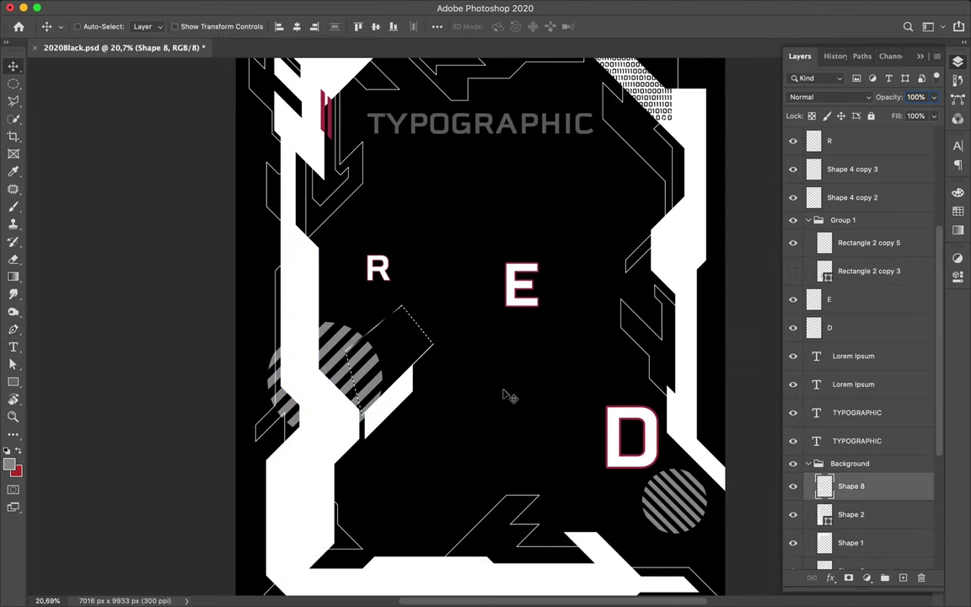
# Draw a white-filled angular shard at the poster's left edge beside the R.
pyautogui.press('p')
pyautogui.click(277, 225)
pyautogui.click(278, 261)
pyautogui.click(243, 261)
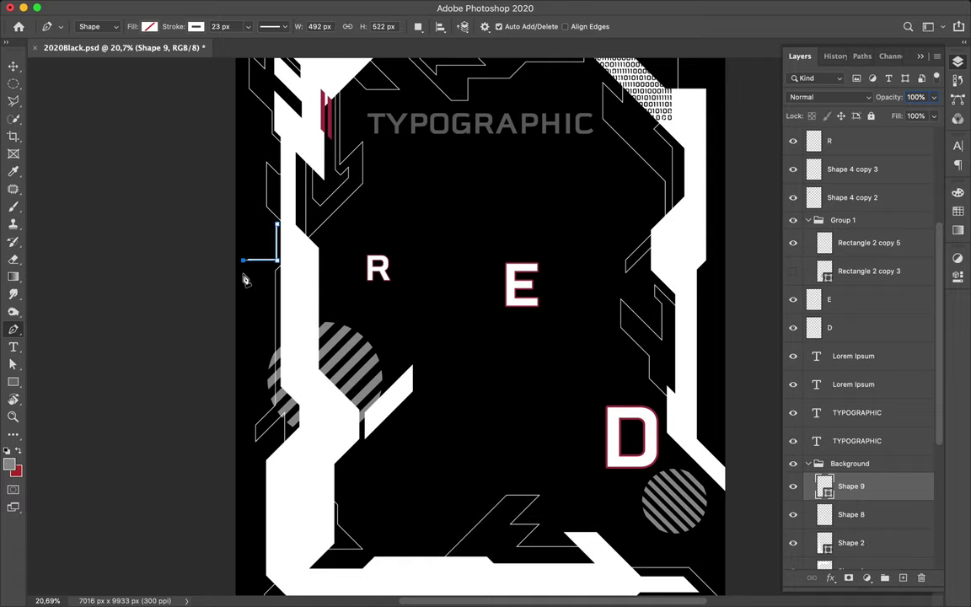
pyautogui.click(258, 193)
pyautogui.click(277, 225)
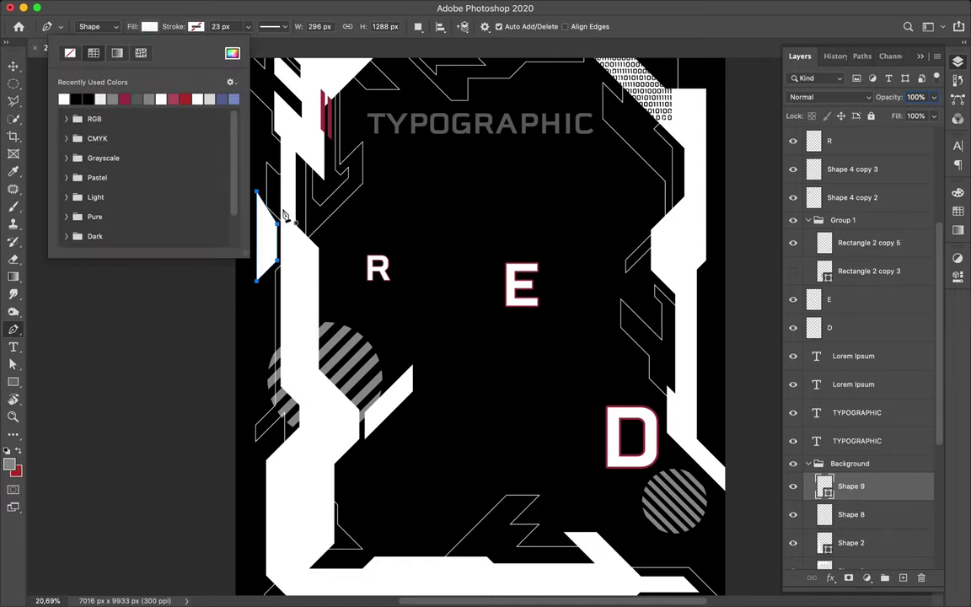
# Try a lasso selection beside the shard, dismiss the no-pixels warnings, and return to the Move tool.
pyautogui.press('l')
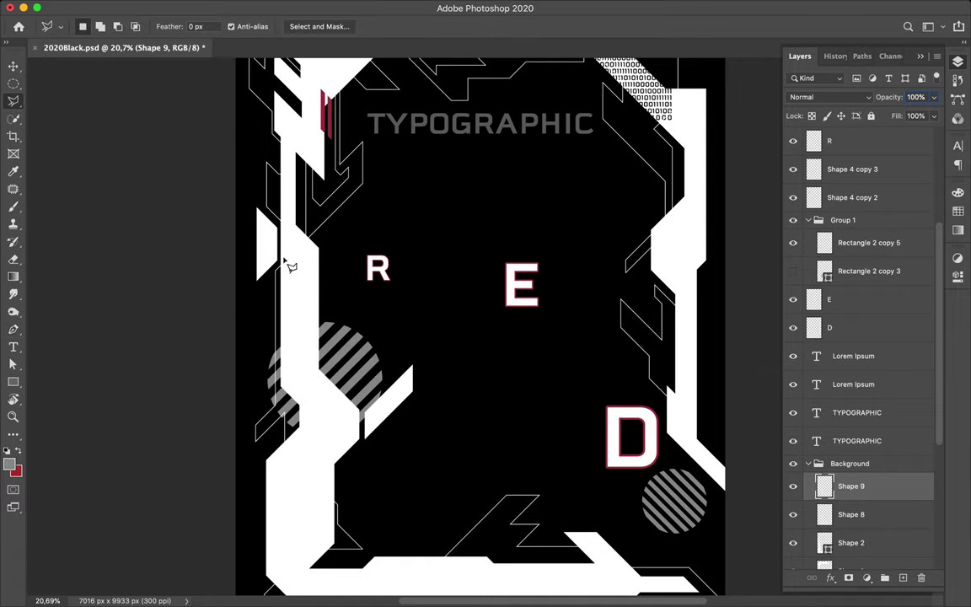
pyautogui.click(283, 254)
pyautogui.click(580, 207)
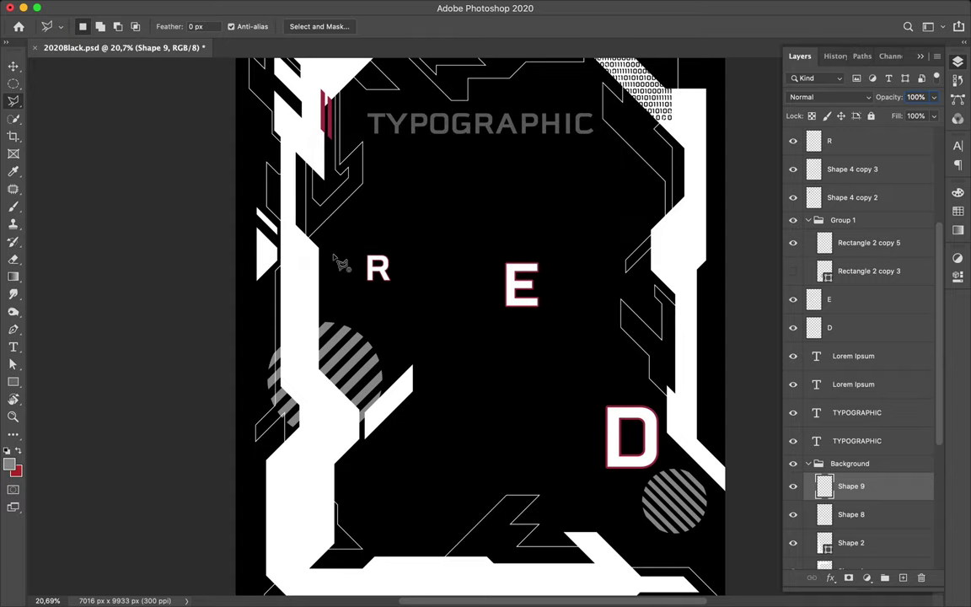
pyautogui.moveTo(285, 246); pyautogui.dragTo(372, 245)
pyautogui.click(581, 208)
pyautogui.press('v')
pyautogui.scroll(3, 486, 262)
pyautogui.scroll(1, 325, 315)
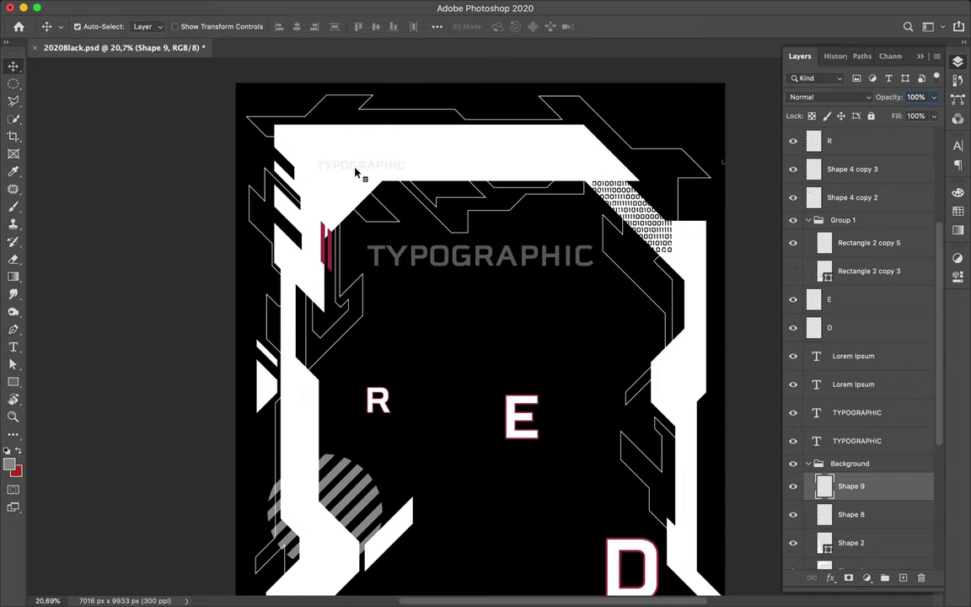
# Make the TYPOGRAPHIC text black and scale it down, undoing a stray duplicate.
pyautogui.click(957, 145)
pyautogui.click(922, 224)
pyautogui.click(728, 329)
pyautogui.hotkey('ctrl', 't')
pyautogui.moveTo(405, 166)
pyautogui.mouseDown()
pyautogui.moveTo(344, 168)
pyautogui.moveTo(361, 156)
pyautogui.moveTo(358, 145)
pyautogui.mouseUp()
pyautogui.press('Return')
pyautogui.hotkey('ctrl', 'z')
# Stack copies of the small TYPOGRAPHIC text beneath each other on the top-left white bar.
pyautogui.scroll(3, 357, 152)
pyautogui.moveTo(301, 222); pyautogui.dragTo(318, 121)
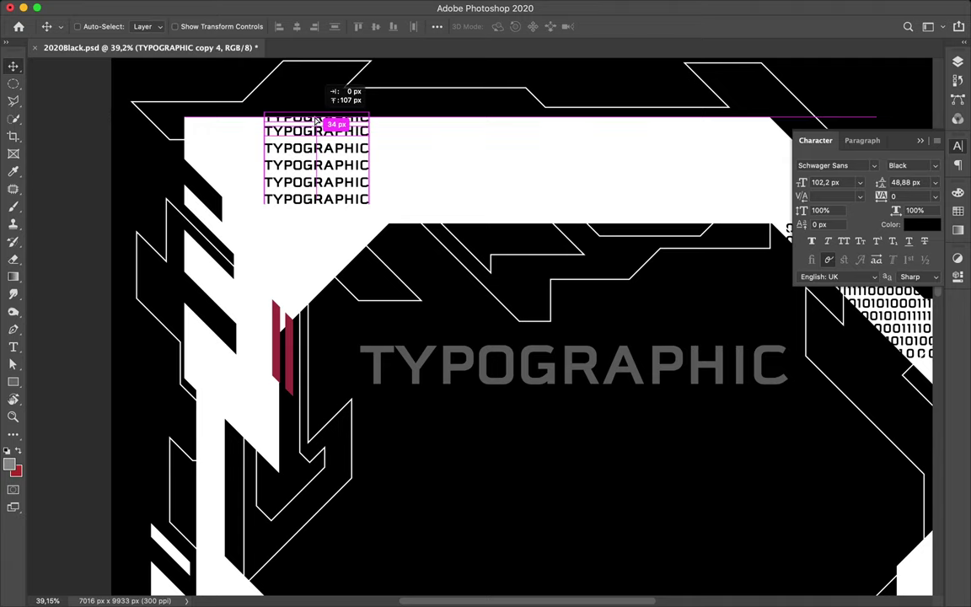
pyautogui.scroll(2, 318, 253)
pyautogui.press('p')
pyautogui.click(168, 144)
pyautogui.click(187, 164)
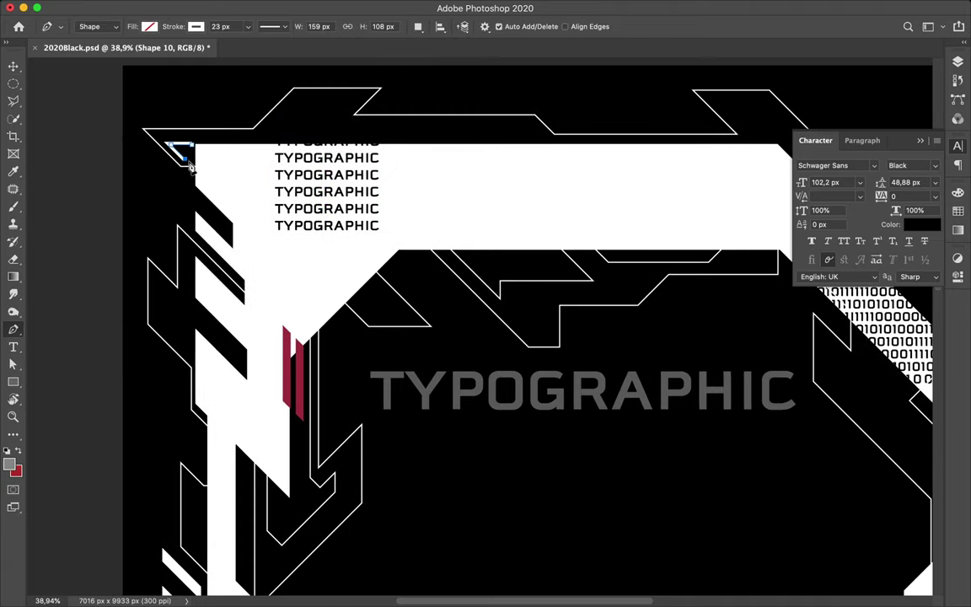
# Set the corner shape's stroke colour and check the new shape layer's options.
pyautogui.click(196, 27)
pyautogui.press('Escape')
pyautogui.press('v')
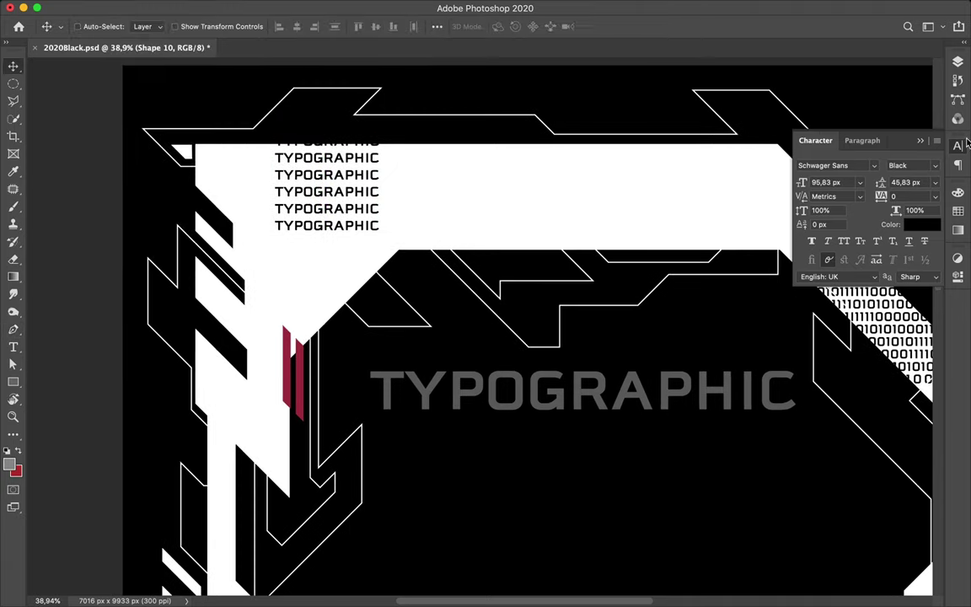
pyautogui.press('F7')
pyautogui.rightClick(877, 438)
pyautogui.press('Escape')
pyautogui.press('l')
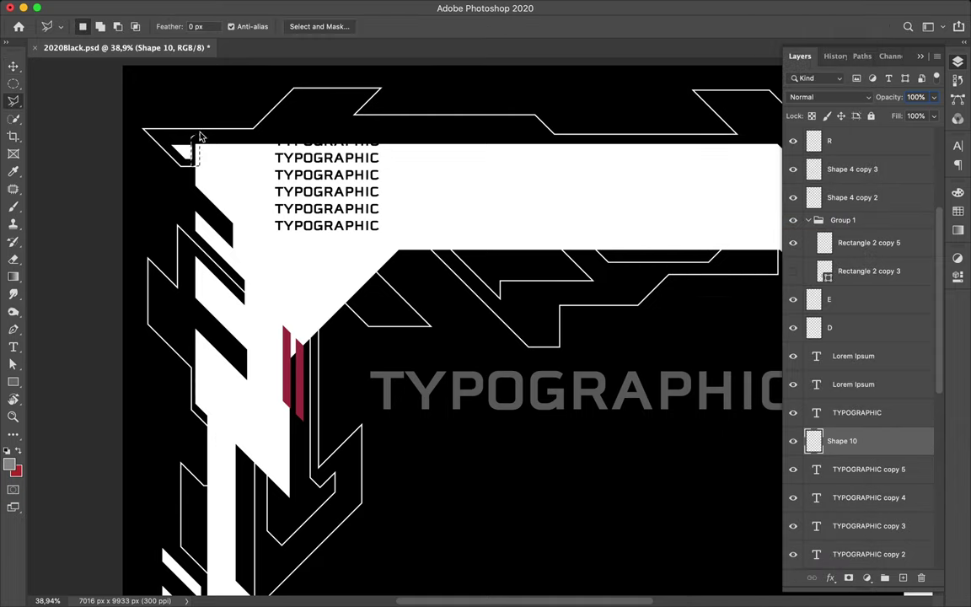
pyautogui.press('u')
# Draw a tiny square at the top-left corner, set its fill, and copy it to the right.
pyautogui.moveTo(187, 125)
pyautogui.mouseDown()
pyautogui.moveTo(205, 143)
pyautogui.moveTo(199, 137)
pyautogui.moveTo(234, 137)
pyautogui.mouseUp()
pyautogui.click(132, 26)
pyautogui.press('Escape')
pyautogui.press('v')
pyautogui.press('a')
pyautogui.click(200, 26)
# Recolour the copied squares in the row red and white.
pyautogui.click(226, 98)
pyautogui.press('a')
pyautogui.click(201, 27)
pyautogui.click(128, 99)
pyautogui.press('v')
pyautogui.press('a')
pyautogui.click(201, 26)
pyautogui.press('v')
# Place a square copy beneath the row and fill it black.
pyautogui.scroll(-2, 259, 179)
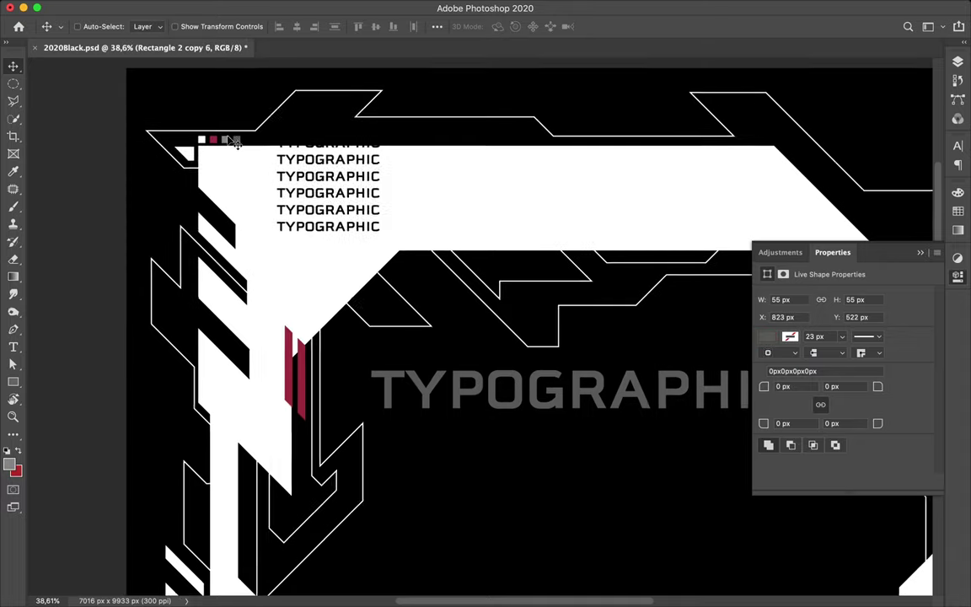
pyautogui.scroll(-1, 259, 178)
pyautogui.moveTo(278, 190); pyautogui.dragTo(260, 194)
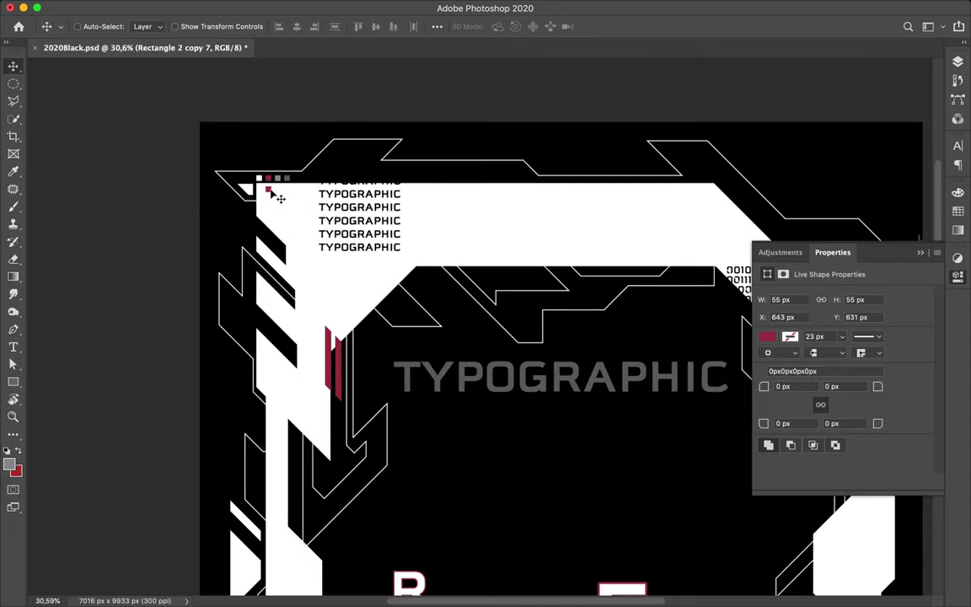
pyautogui.press('a')
pyautogui.click(200, 26)
pyautogui.click(173, 98)
pyautogui.scroll(3, 413, 253)
pyautogui.press('v')
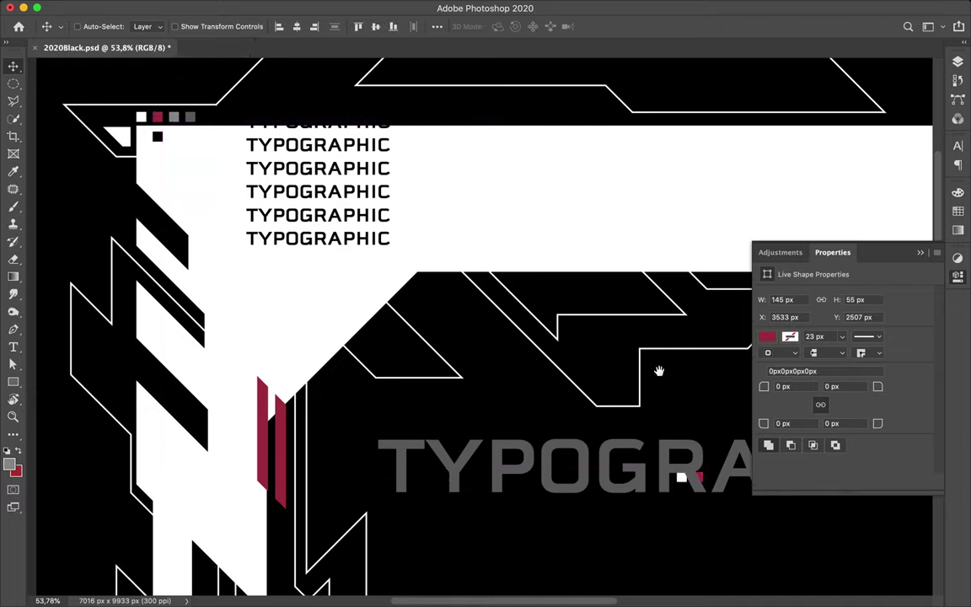
# Copy the square group below TYPOGRAPHIC, rotate and transform it, and nudge the striped circle up.
pyautogui.moveTo(151, 148); pyautogui.dragTo(337, 264)
pyautogui.scroll(-1, 336, 264)
pyautogui.scroll(-2, 336, 264)
pyautogui.moveTo(187, 132)
pyautogui.mouseDown()
pyautogui.moveTo(629, 339)
pyautogui.moveTo(597, 313)
pyautogui.moveTo(626, 323)
pyautogui.moveTo(479, 522)
pyautogui.moveTo(520, 516)
pyautogui.moveTo(497, 529)
pyautogui.mouseUp()
pyautogui.hotkey('ctrl', 't')
pyautogui.press('Return')
pyautogui.scroll(-1, 632, 320)
pyautogui.hotkey('ctrl', 't')
pyautogui.press('Return')
pyautogui.scroll(3, 496, 529)
pyautogui.moveTo(260, 312); pyautogui.dragTo(246, 285)
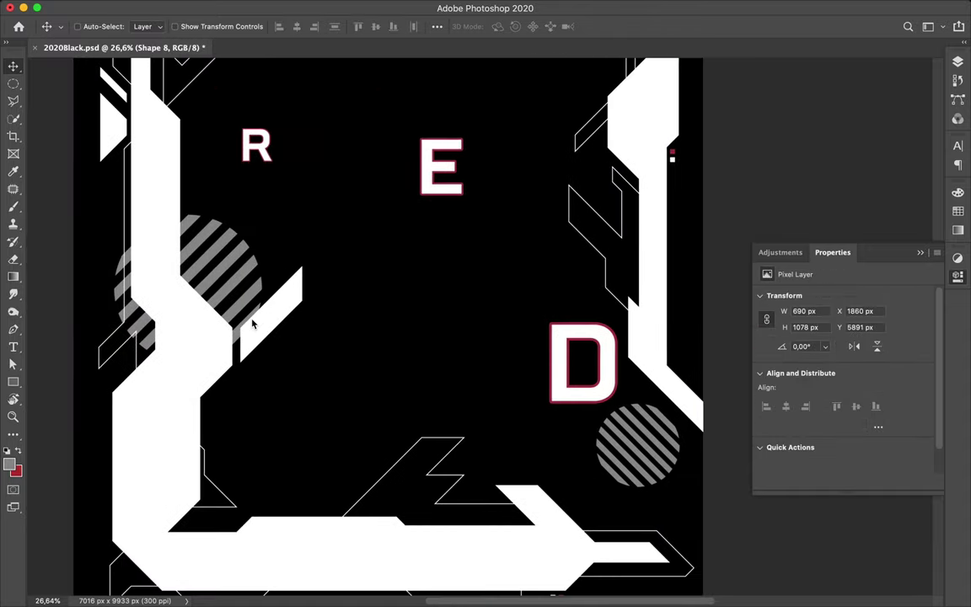
# Draw a short angular white outline path at the frame's lower left.
pyautogui.scroll(-1, 245, 285)
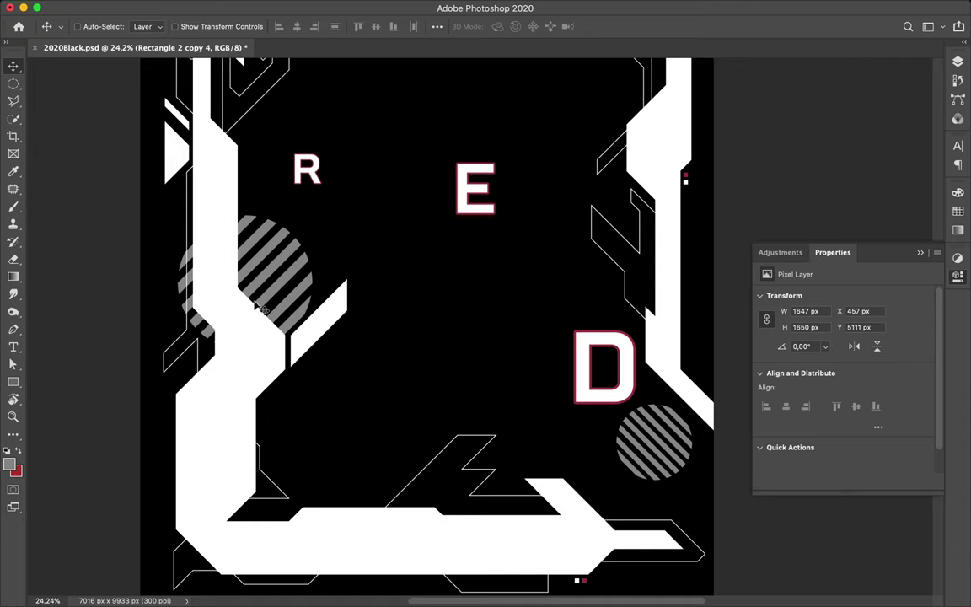
pyautogui.scroll(-1, 262, 311)
pyautogui.press('p')
pyautogui.click(227, 384)
pyautogui.click(306, 390)
pyautogui.click(200, 416)
pyautogui.click(187, 406)
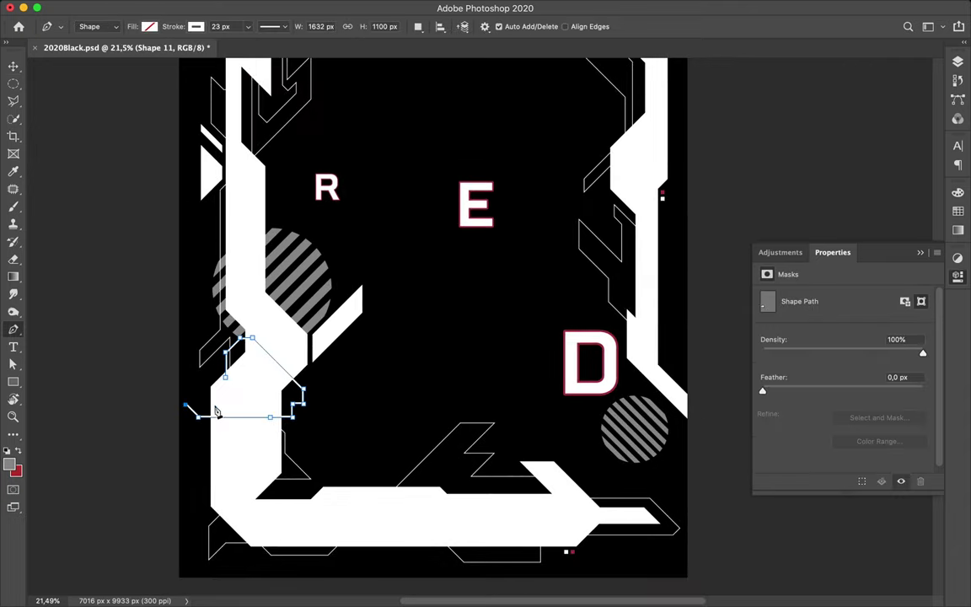
pyautogui.press('Return')
# Start a new outline above the bottom bar, running up and across to the bottom-right corner.
pyautogui.click(377, 492)
pyautogui.click(487, 386)
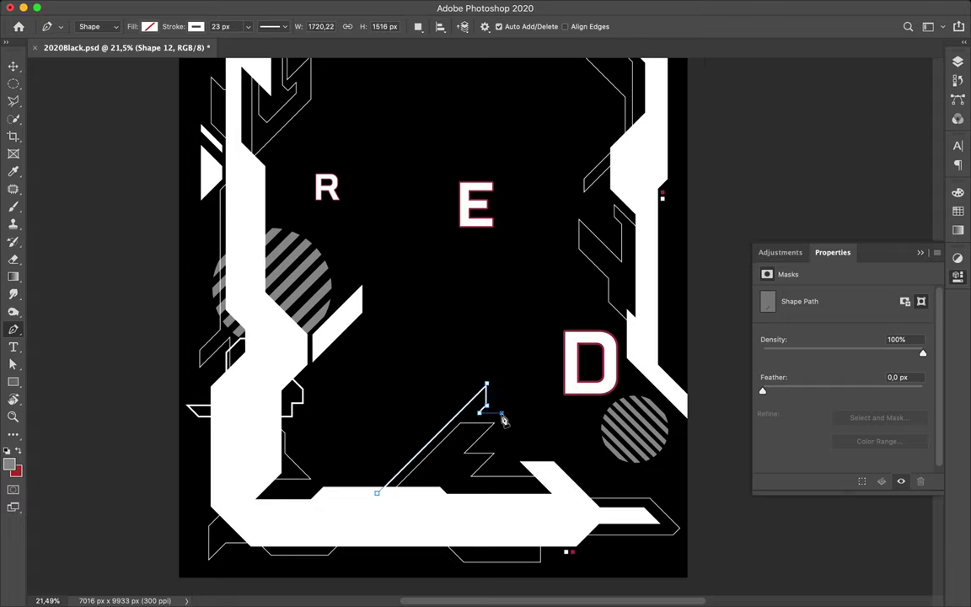
pyautogui.click(502, 402)
pyautogui.click(520, 403)
pyautogui.click(583, 464)
pyautogui.click(645, 512)
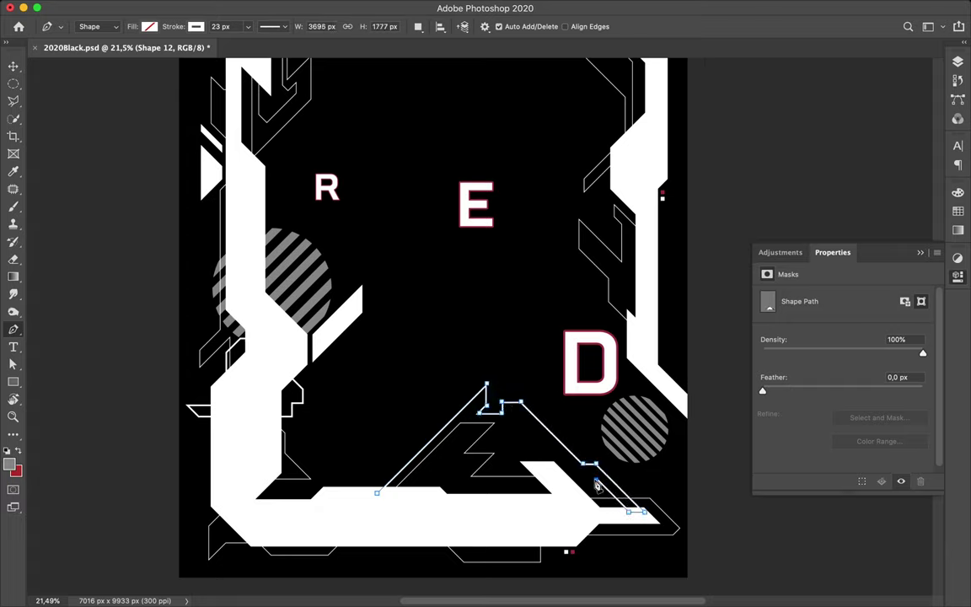
pyautogui.click(616, 540)
pyautogui.click(625, 551)
# Bring that outline back left along the bottom edge and close it.
pyautogui.click(586, 551)
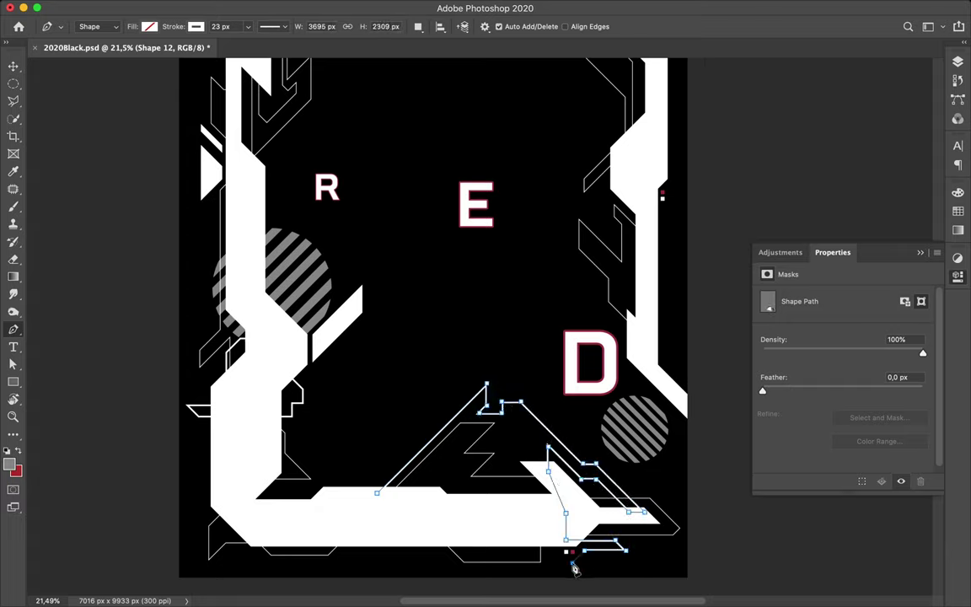
pyautogui.click(540, 561)
pyautogui.click(538, 550)
pyautogui.click(422, 550)
pyautogui.click(416, 556)
pyautogui.click(314, 558)
pyautogui.click(306, 550)
pyautogui.click(377, 493)
# Add another small angular outline at the lower left and check its stroke options.
pyautogui.click(216, 465)
pyautogui.click(188, 528)
pyautogui.click(205, 511)
pyautogui.click(224, 520)
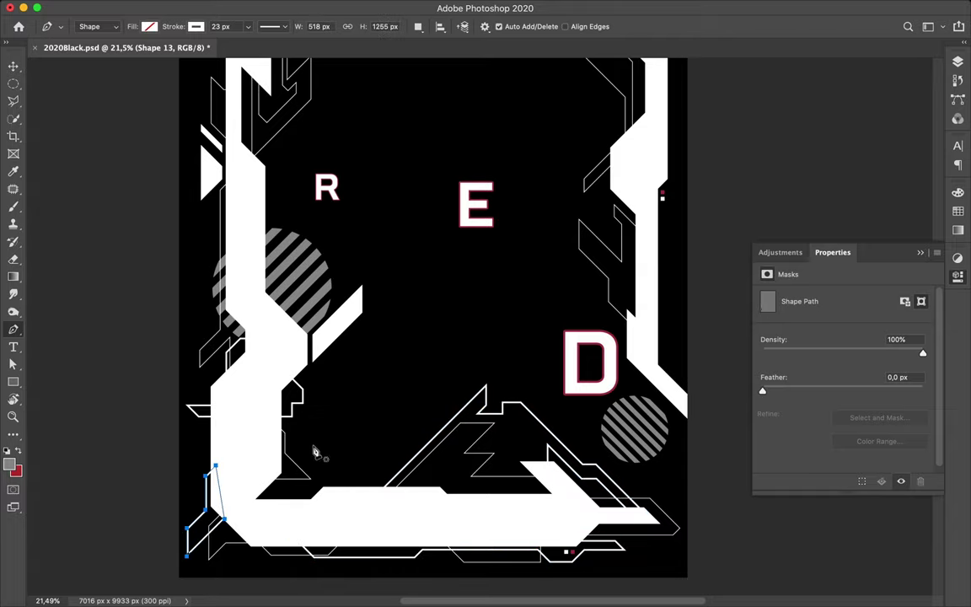
pyautogui.click(274, 26)
pyautogui.scroll(5, 533, 417)
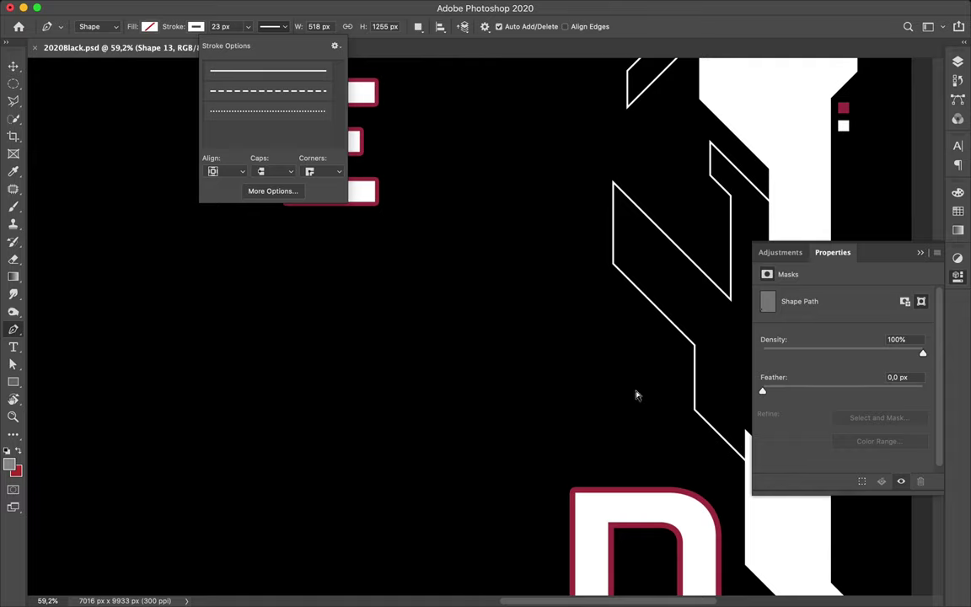
pyautogui.scroll(-5, 628, 395)
# Begin an angular outline winding up the right edge of the frame.
pyautogui.click(476, 368)
pyautogui.click(546, 305)
pyautogui.click(533, 292)
pyautogui.click(499, 291)
pyautogui.click(510, 228)
pyautogui.click(511, 193)
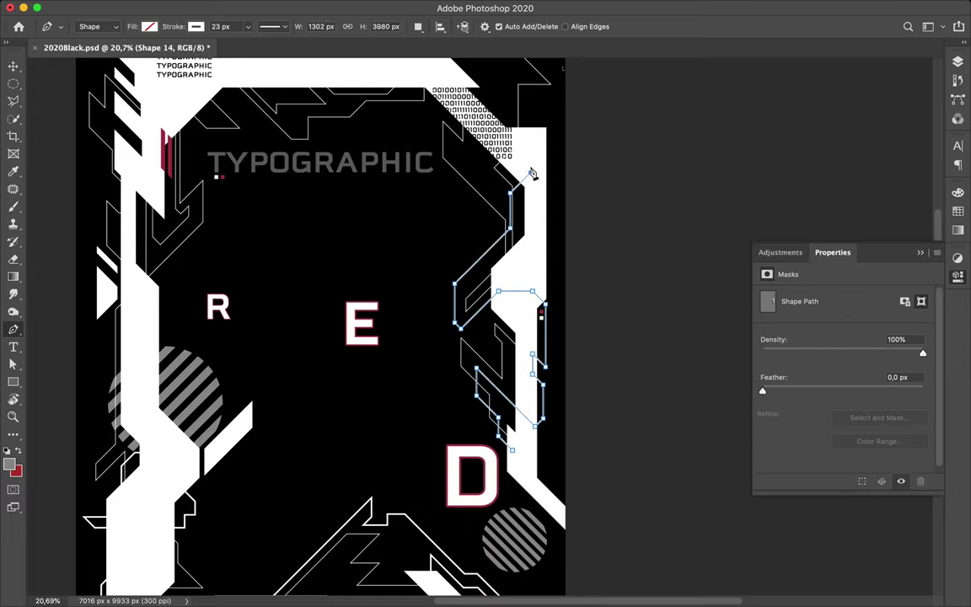
pyautogui.click(531, 174)
pyautogui.scroll(3, 531, 174)
# Continue the right-edge outline across the top to the top-left, then back inward.
pyautogui.click(530, 172)
pyautogui.scroll(1, 495, 93)
pyautogui.click(494, 111)
pyautogui.click(476, 94)
pyautogui.click(443, 98)
pyautogui.click(442, 157)
pyautogui.click(406, 134)
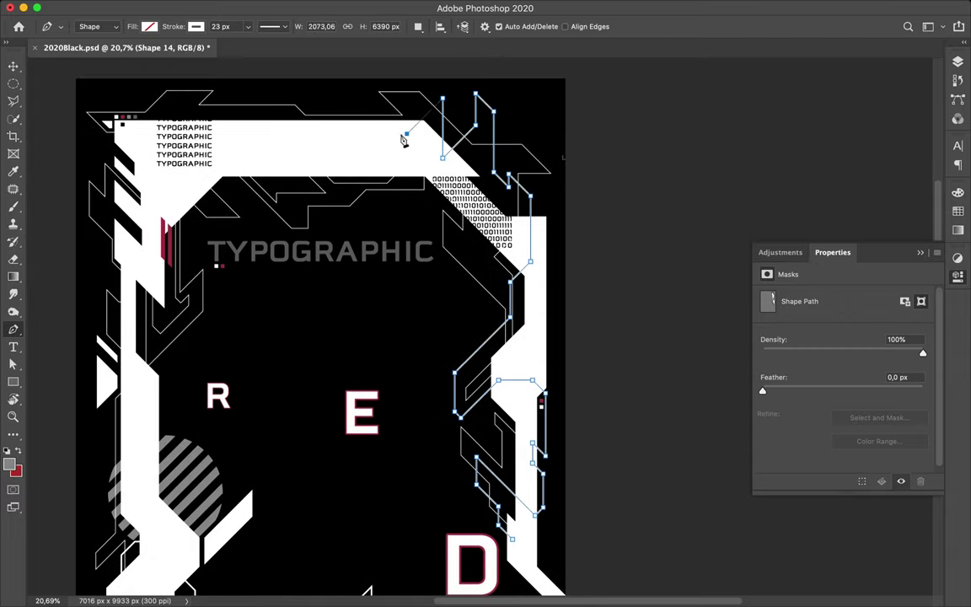
pyautogui.click(259, 101)
pyautogui.click(238, 120)
pyautogui.click(343, 226)
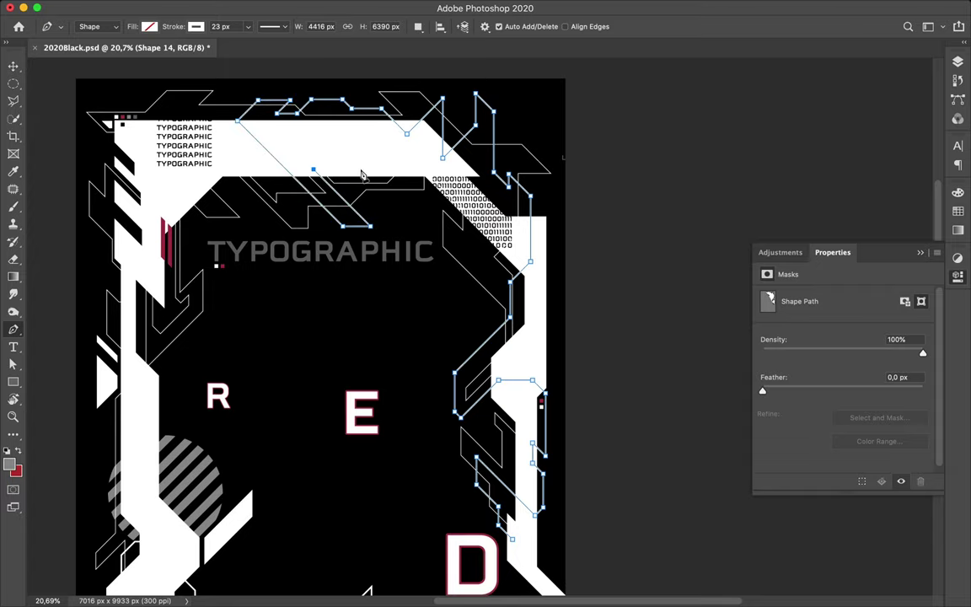
pyautogui.scroll(-5, 422, 241)
# Spread the letters apart: R left, E to the lower left, D slightly right.
pyautogui.press('v')
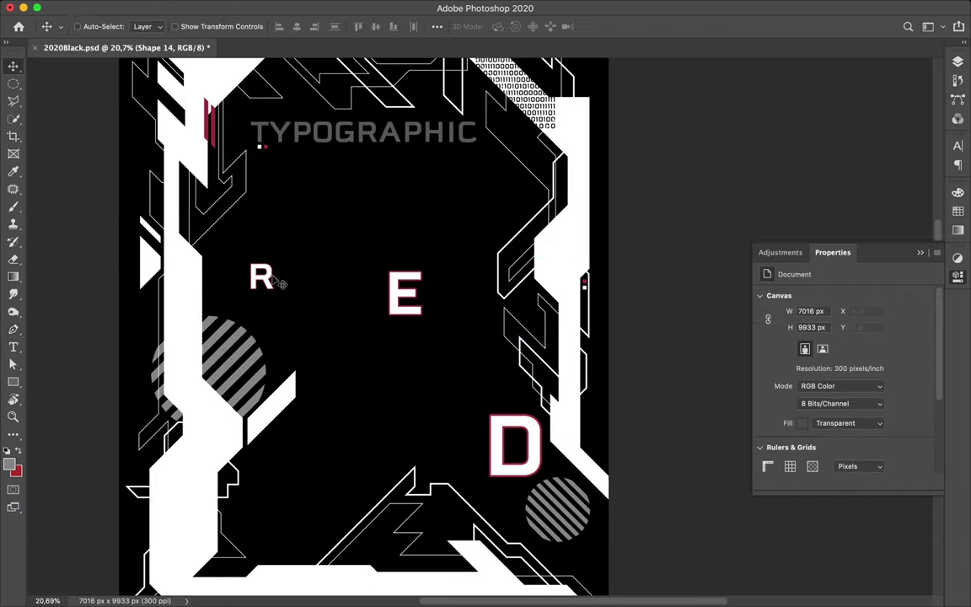
pyautogui.moveTo(269, 276); pyautogui.dragTo(221, 268)
pyautogui.moveTo(415, 297)
pyautogui.mouseDown()
pyautogui.moveTo(298, 522)
pyautogui.moveTo(285, 458)
pyautogui.mouseUp()
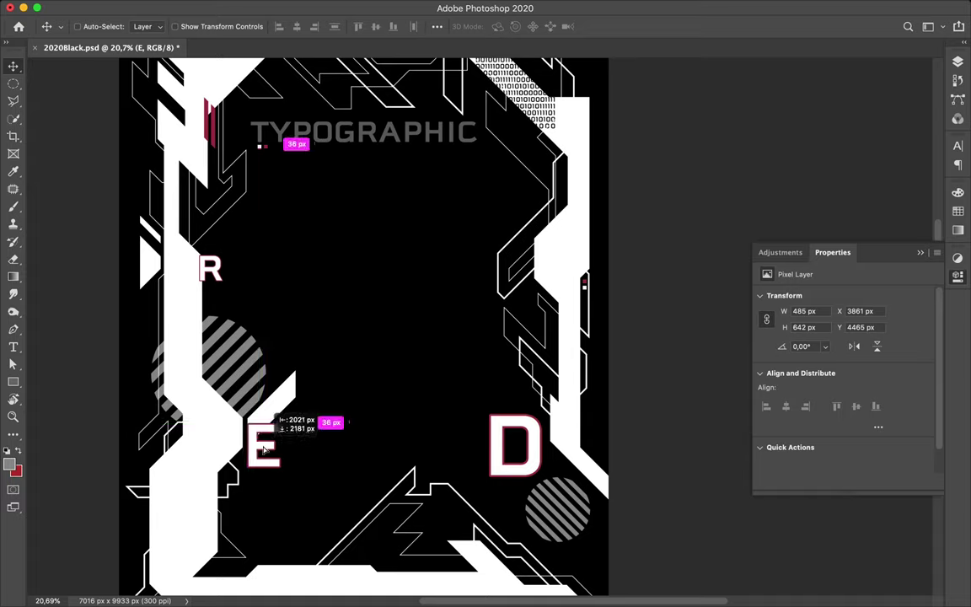
pyautogui.moveTo(515, 447); pyautogui.dragTo(530, 447)
# Shrink the striped circle copy and place it top-right beside TYPOGRAPHIC.
pyautogui.hotkey('ctrl', 't')
pyautogui.moveTo(557, 506)
pyautogui.mouseDown()
pyautogui.moveTo(396, 338)
pyautogui.moveTo(521, 127)
pyautogui.mouseUp()
pyautogui.press('Return')
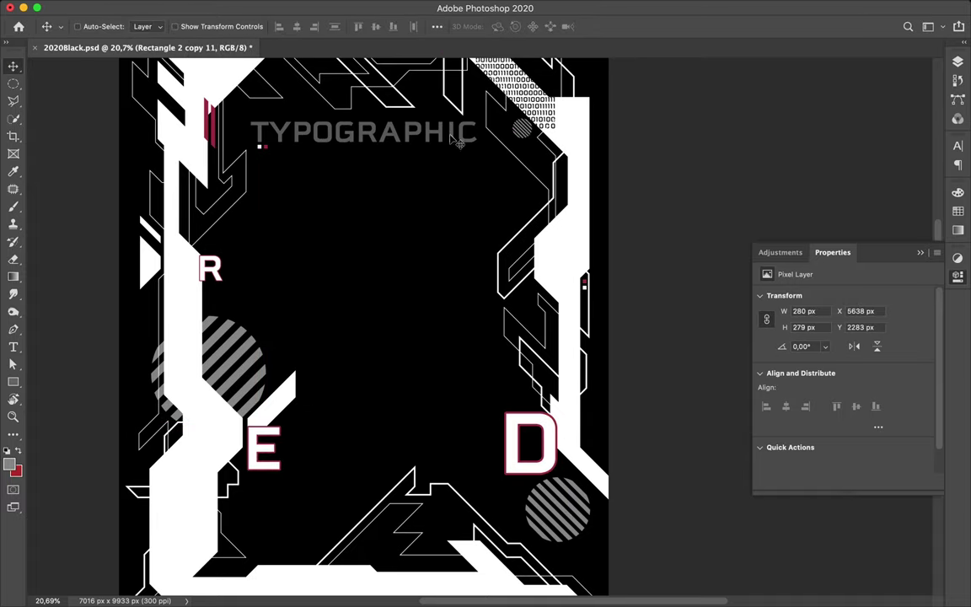
pyautogui.scroll(3, 371, 194)
pyautogui.scroll(2, 371, 186)
# Draw a thin no-fill line across the top bar and set its colour.
pyautogui.press('p')
pyautogui.click(150, 26)
pyautogui.click(112, 48)
pyautogui.click(302, 105)
pyautogui.click(466, 105)
pyautogui.click(149, 26)
pyautogui.rightClick(887, 244)
# Close the layer options, dismiss the no-pixels-selected warning and return to the Pen tool.
pyautogui.press('Escape')
pyautogui.press('l')
pyautogui.scroll(3, 363, 51)
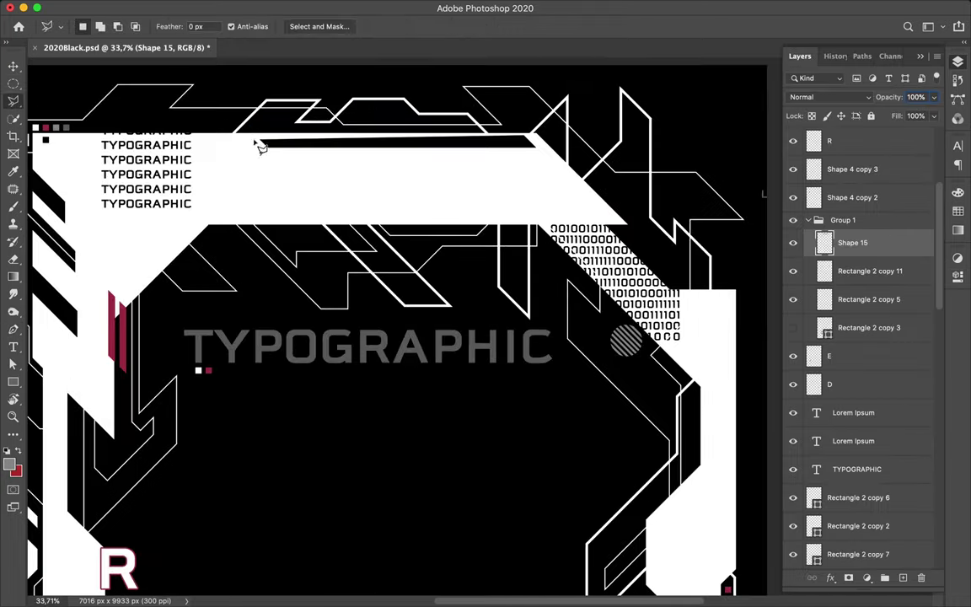
pyautogui.click(226, 107)
pyautogui.press('Return')
pyautogui.press('v')
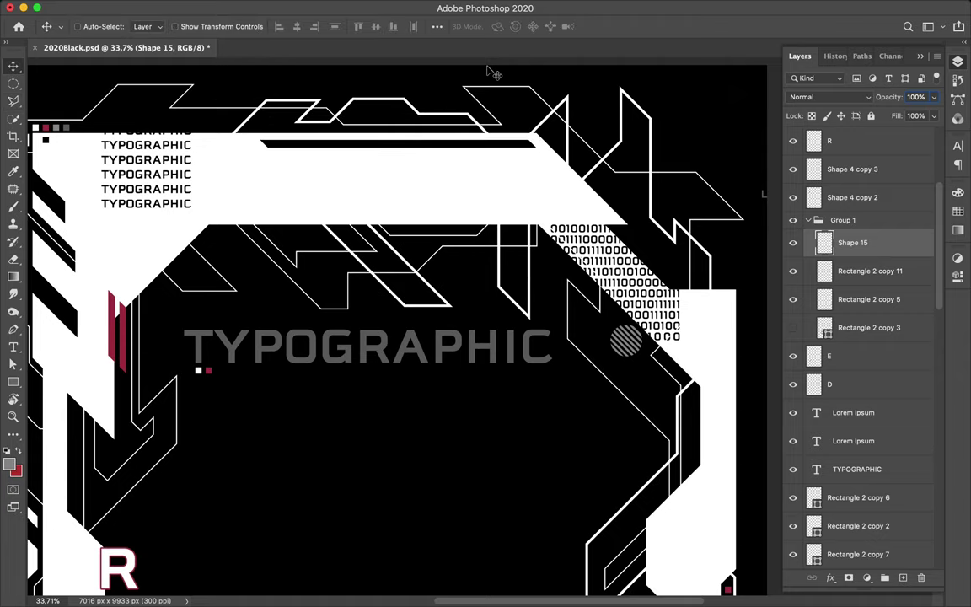
pyautogui.scroll(-1, 337, 253)
pyautogui.press('p')
# Draw a small black triangular wedge cutting into the frame below the stripe.
pyautogui.click(235, 237)
pyautogui.click(201, 241)
pyautogui.click(207, 268)
pyautogui.click(235, 237)
pyautogui.click(149, 26)
pyautogui.click(84, 100)
# Review the wedge layer's options and go back to the Move tool.
pyautogui.press('v')
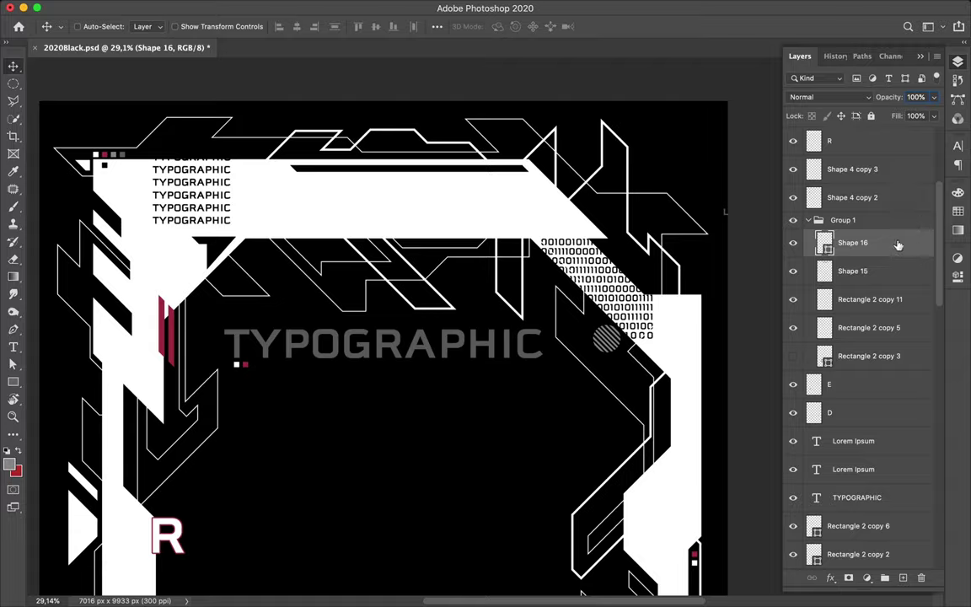
pyautogui.rightClick(892, 245)
pyautogui.press('Escape')
pyautogui.scroll(3, 368, 173)
pyautogui.press('l')
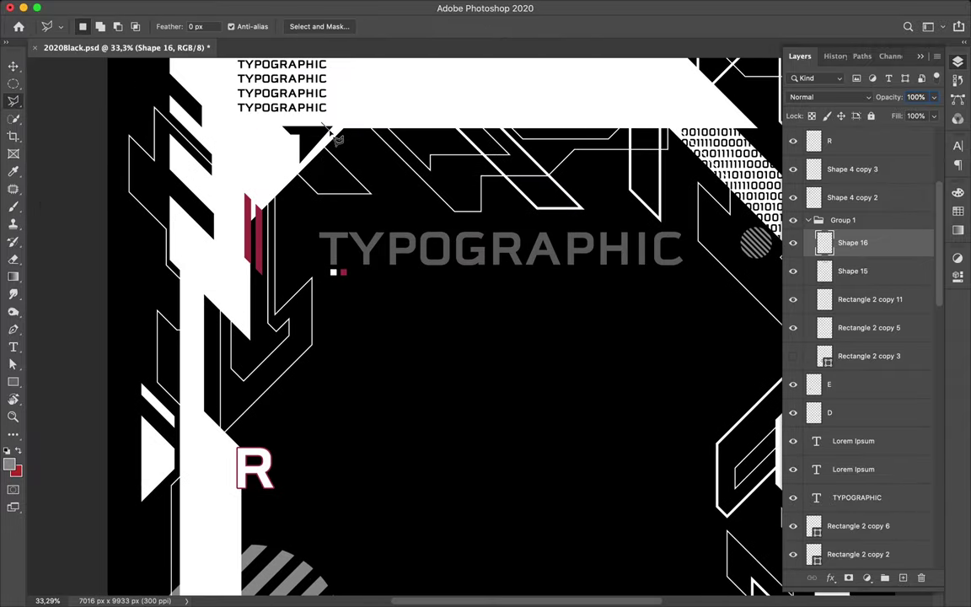
pyautogui.press('v')
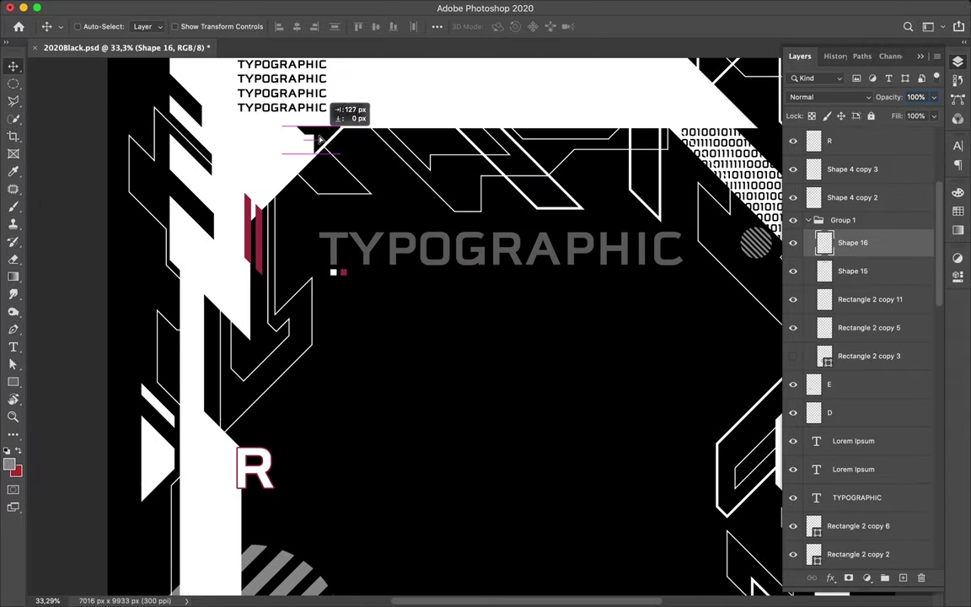
pyautogui.scroll(-2, 313, 199)
# Duplicate the red vertical bar and move the copy to the right side.
pyautogui.keyDown('ctrl'); pyautogui.click(314, 199); pyautogui.keyUp('ctrl')
pyautogui.hotkey('ctrl', 'alt', 't')
pyautogui.moveTo(313, 199)
pyautogui.mouseDown()
pyautogui.moveTo(672, 261)
pyautogui.moveTo(666, 275)
pyautogui.mouseUp()
# Rotate the red bar copy and move the duplicated bars to the frame's lower left.
pyautogui.press('Return')
pyautogui.hotkey('ctrl', 't')
pyautogui.press('Return')
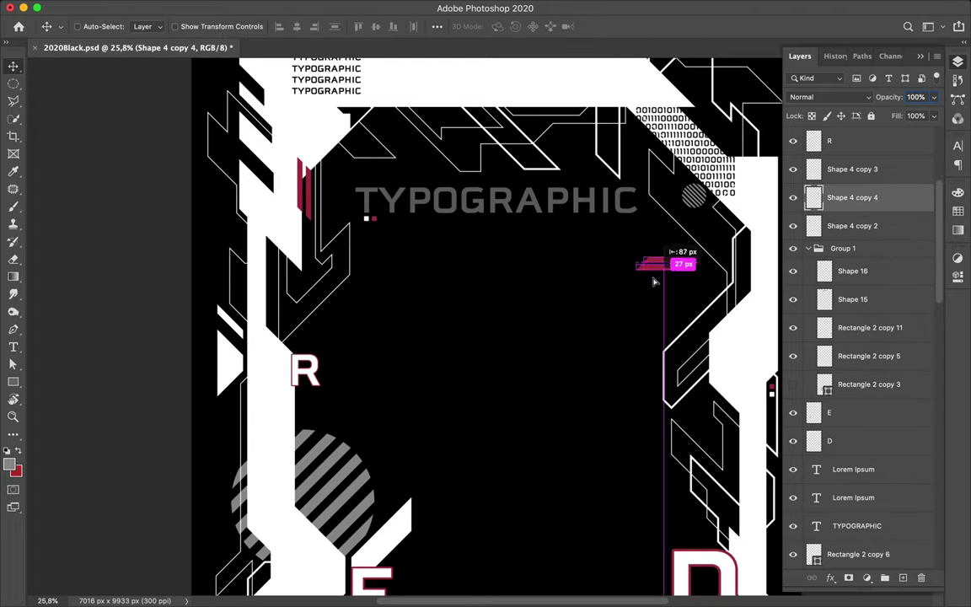
pyautogui.scroll(-1, 657, 277)
pyautogui.scroll(-3, 721, 279)
pyautogui.scroll(-1, 721, 279)
pyautogui.moveTo(705, 152)
pyautogui.keyDown('alt'); pyautogui.mouseDown()
pyautogui.moveTo(358, 529)
pyautogui.moveTo(323, 503)
pyautogui.mouseUp(); pyautogui.keyUp('alt')
pyautogui.hotkey('ctrl', 't')
pyautogui.press('Return')
# Place another copy of the red bars at the lower-right corner.
pyautogui.scroll(-2, 322, 503)
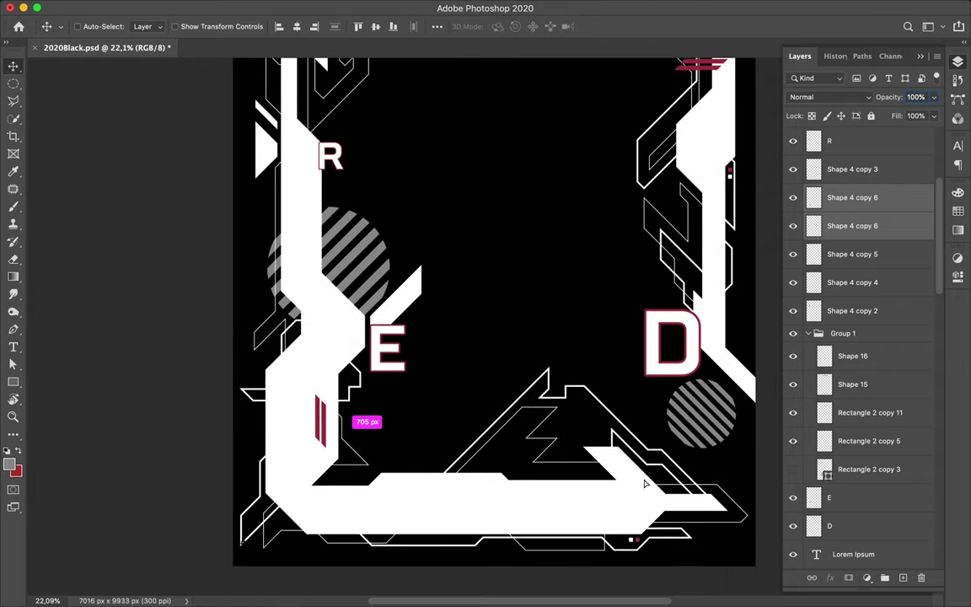
pyautogui.keyDown('alt'); pyautogui.moveTo(321, 417); pyautogui.dragTo(711, 533); pyautogui.keyUp('alt')
pyautogui.moveTo(746, 476); pyautogui.dragTo(776, 438)
pyautogui.scroll(5, 860, 337)
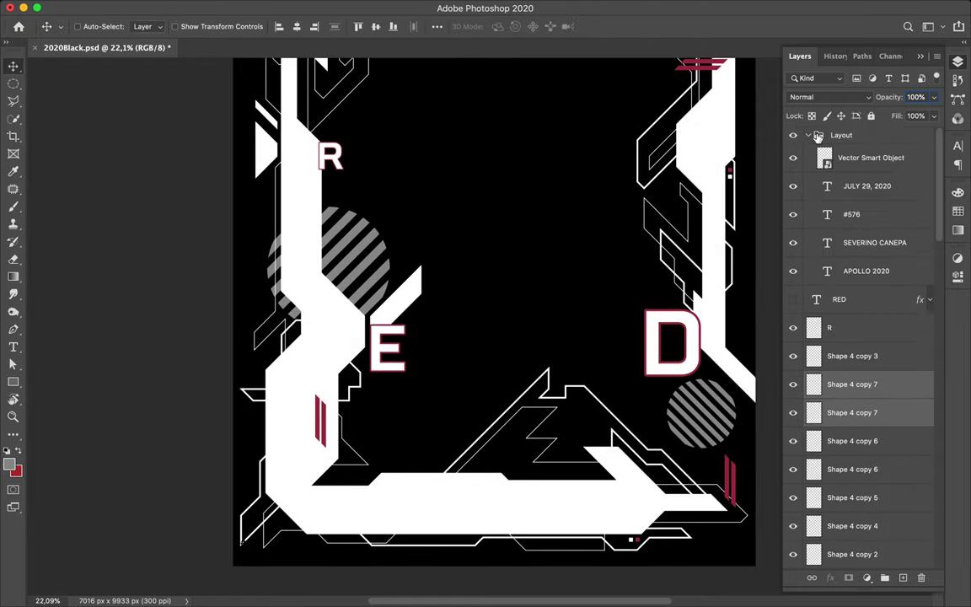
# Rotate the #576 caption vertical and make its text black.
pyautogui.click(958, 145)
pyautogui.click(772, 346)
pyautogui.press('v')
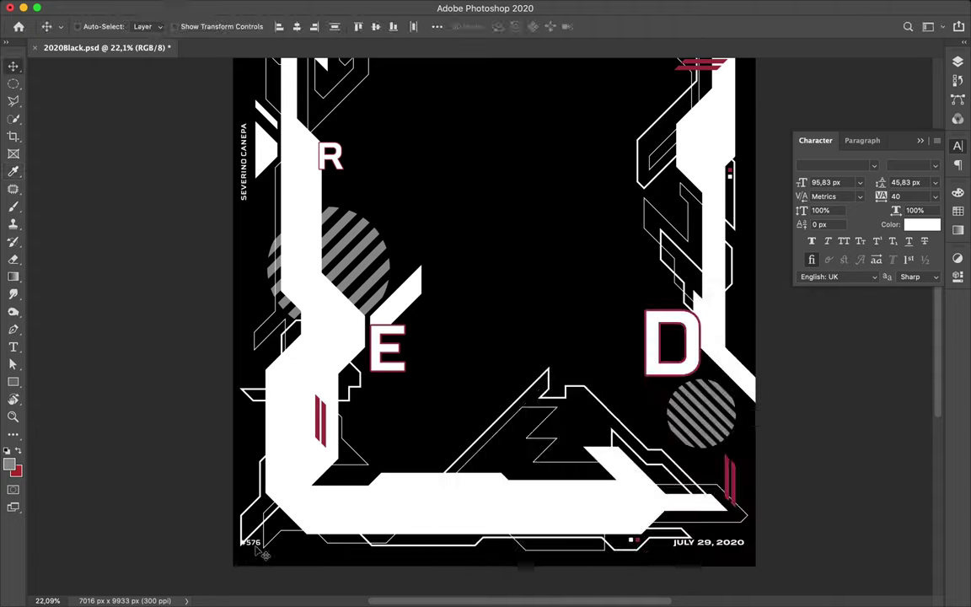
pyautogui.moveTo(299, 431); pyautogui.dragTo(249, 440)
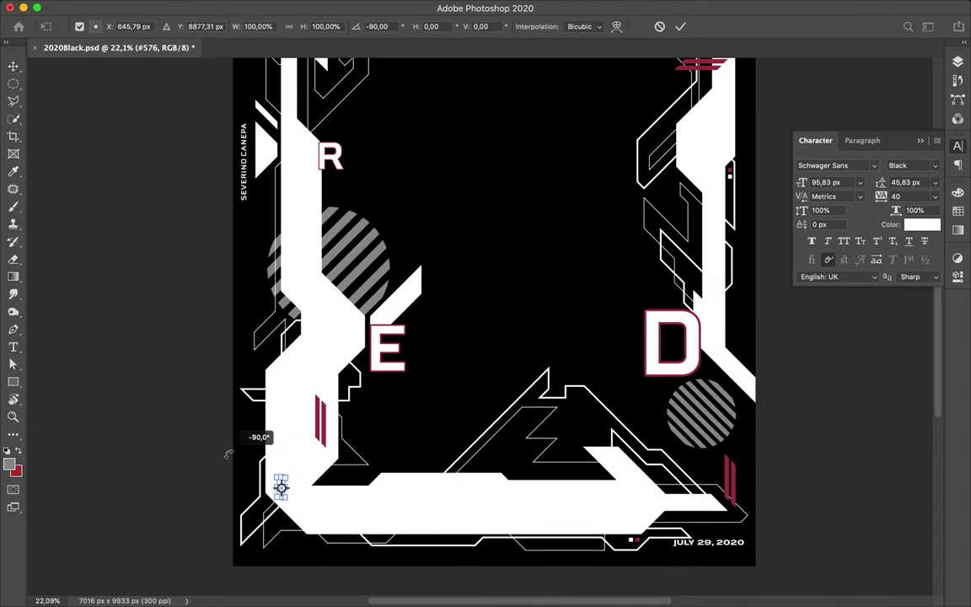
pyautogui.press('Return')
pyautogui.click(922, 225)
pyautogui.click(754, 330)
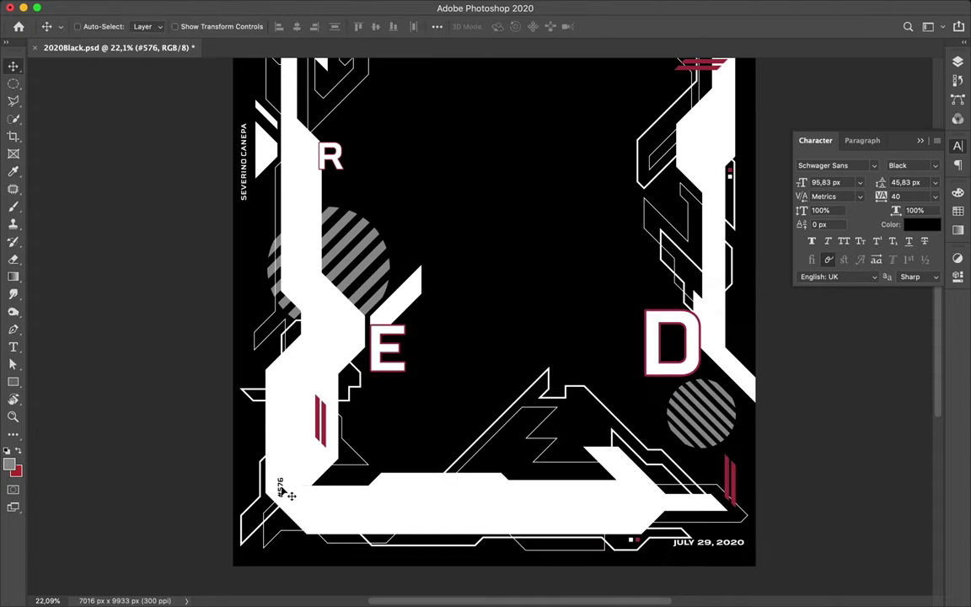
# Make the date caption black and move it onto the bottom white bar.
pyautogui.click(711, 546)
pyautogui.click(923, 225)
pyautogui.click(755, 330)
pyautogui.moveTo(721, 551); pyautogui.dragTo(666, 514)
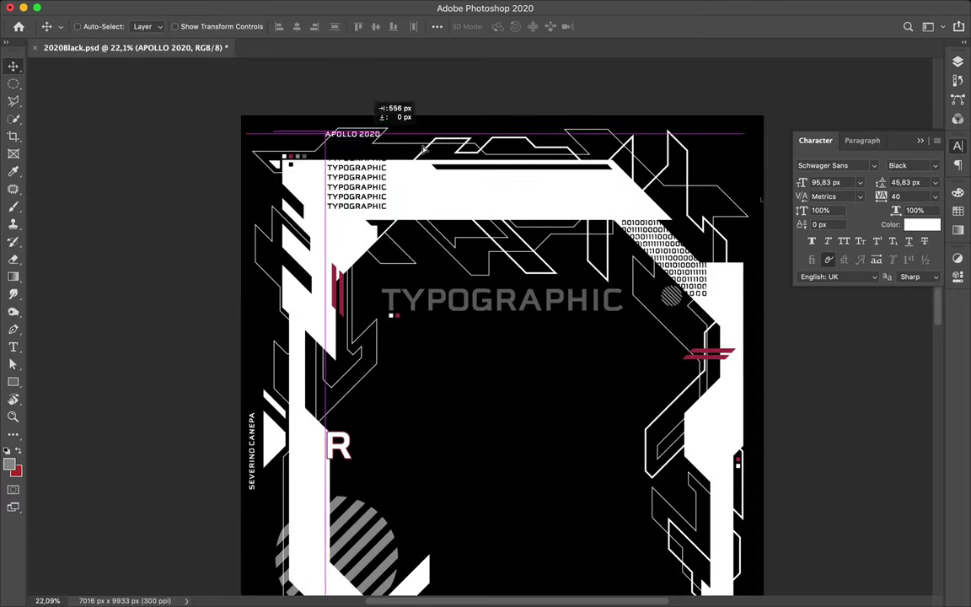
# Place APOLLO 2020 on the top white bar in black with tracking 0.
pyautogui.moveTo(425, 148); pyautogui.dragTo(537, 194)
pyautogui.click(922, 224)
pyautogui.click(732, 329)
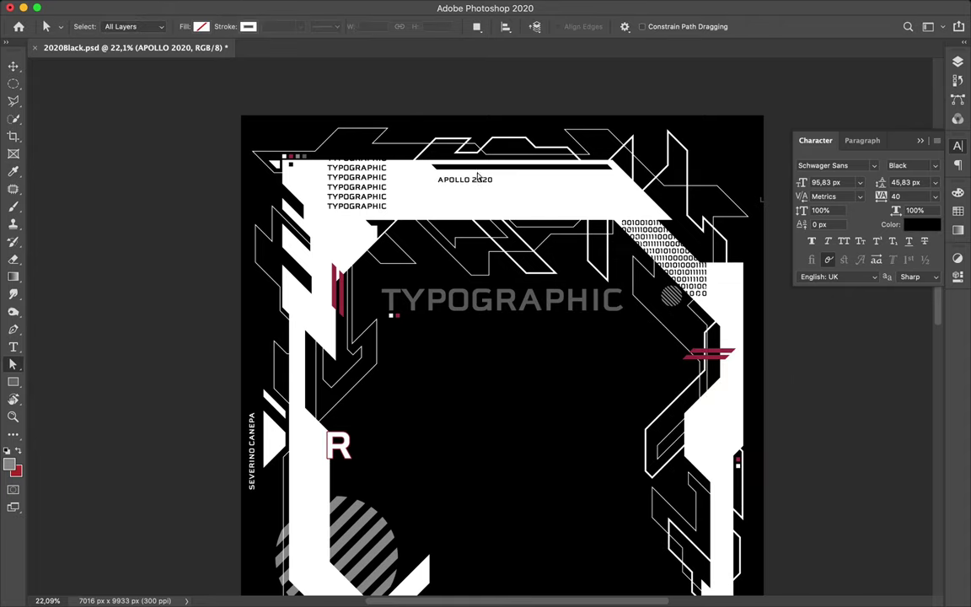
pyautogui.press('v')
pyautogui.click(478, 180)
pyautogui.click(585, 210)
pyautogui.click(906, 196)
pyautogui.write('0')
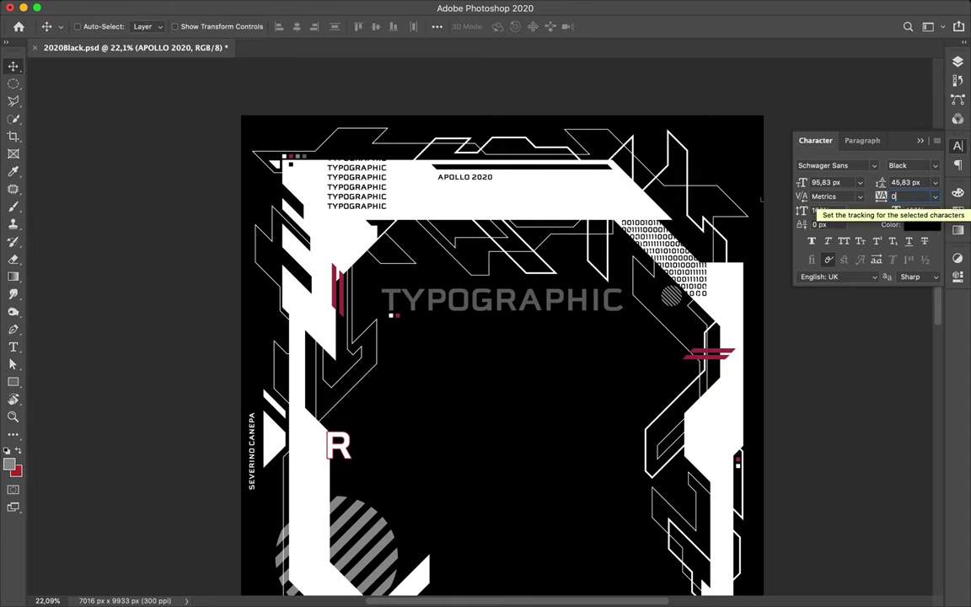
# Select the Lorem Ipsum layer and duplicate the logo near the top right.
pyautogui.scroll(-5, 502, 337)
pyautogui.moveTo(323, 333); pyautogui.dragTo(329, 443)
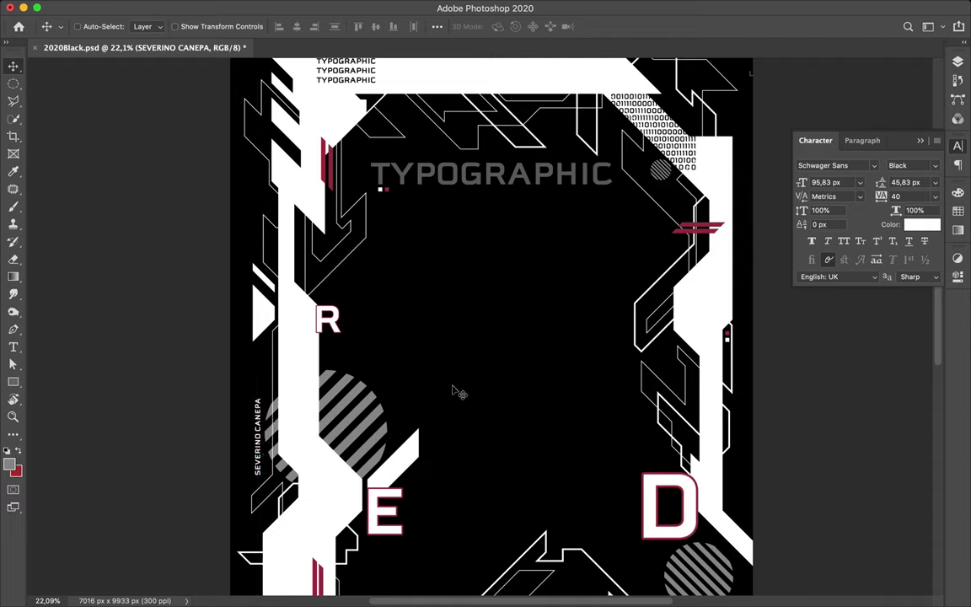
pyautogui.scroll(5, 329, 443)
pyautogui.click(958, 61)
pyautogui.scroll(-5, 915, 225)
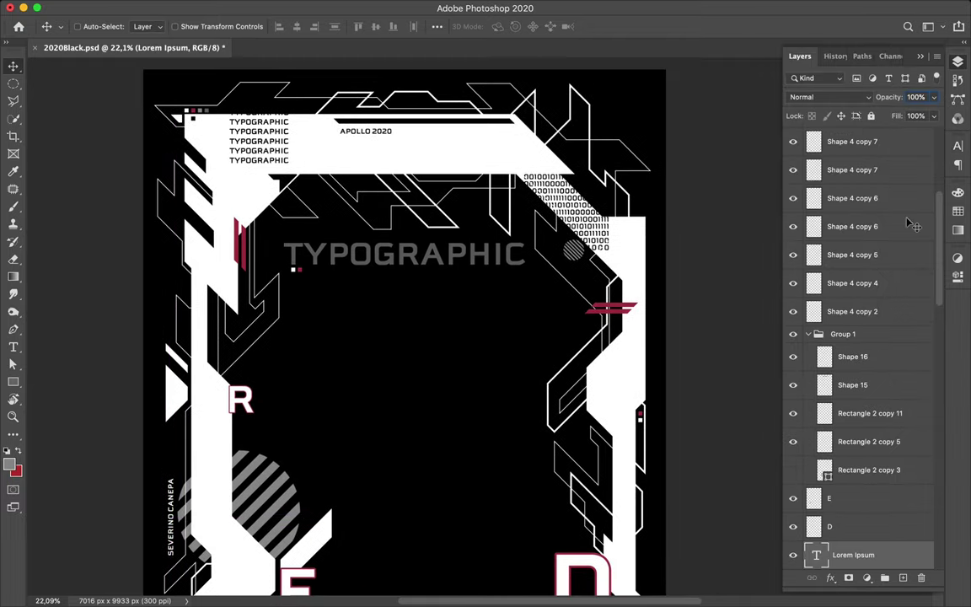
pyautogui.moveTo(506, 135); pyautogui.dragTo(533, 139)
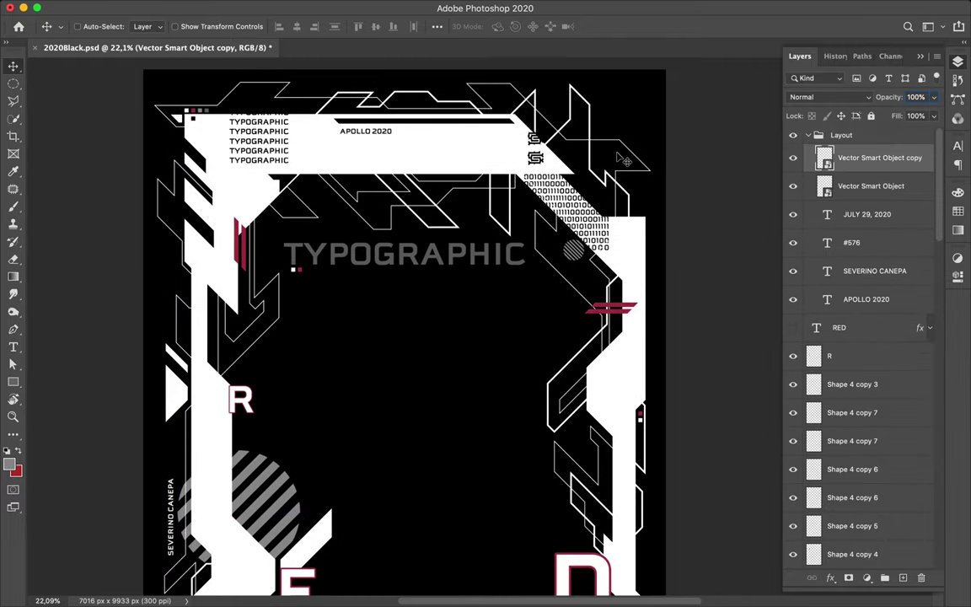
# Zoom out to view the whole poster.
pyautogui.scroll(-10, 616, 186)
pyautogui.hotkey('ctrl', '0')
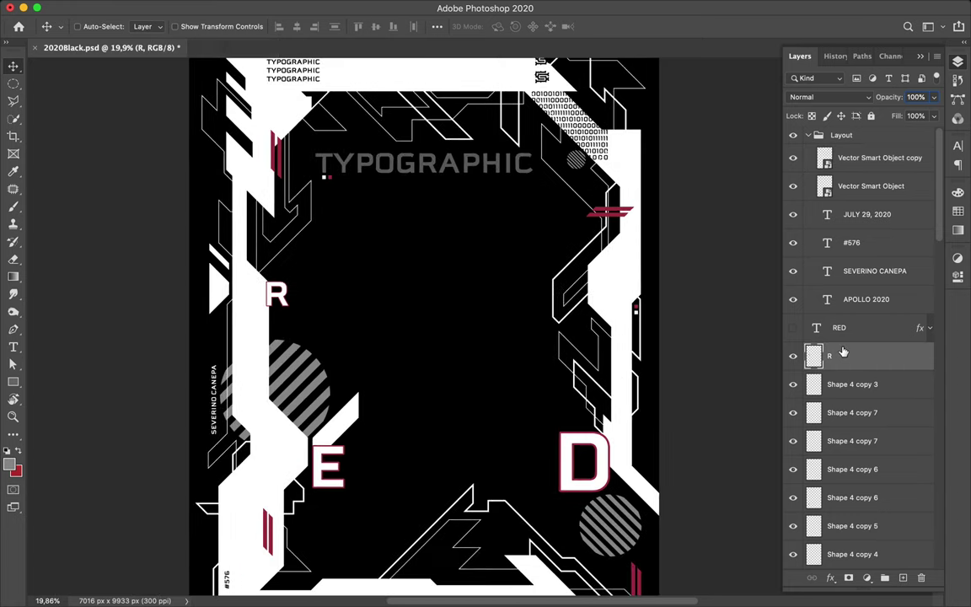
pyautogui.press('p')
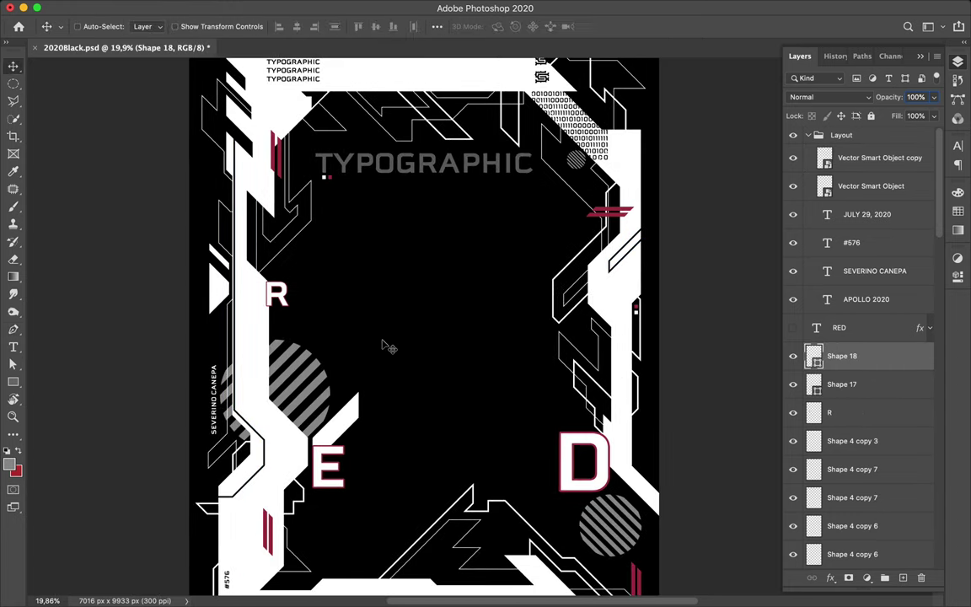
pyautogui.scroll(-5, 382, 343)
pyautogui.scroll(3, 382, 342)
# Draw a small black-filled shape on the bottom white bar.
pyautogui.click(344, 417)
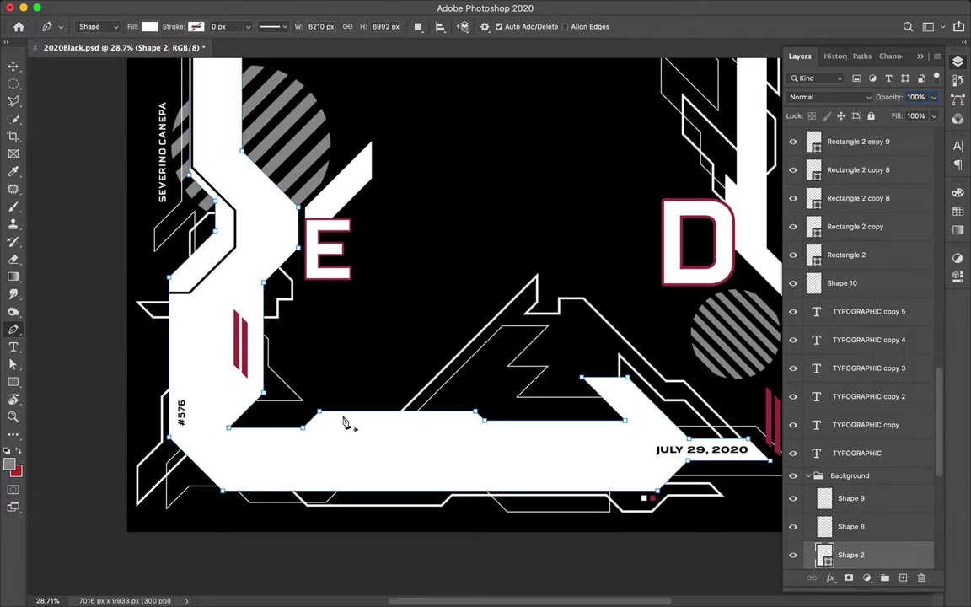
pyautogui.click(149, 26)
pyautogui.click(129, 98)
pyautogui.rightClick(853, 555)
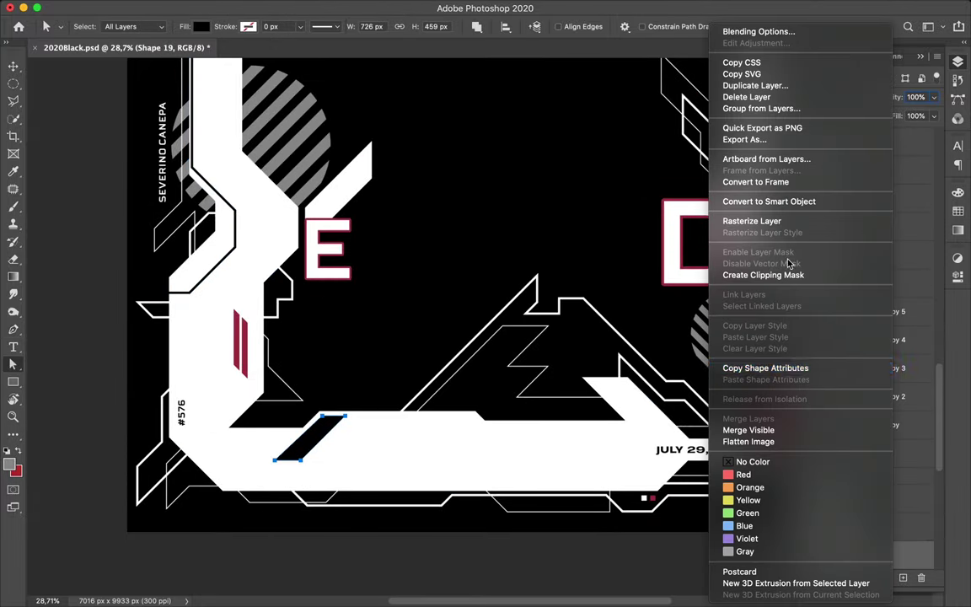
pyautogui.press('Escape')
pyautogui.press('l')
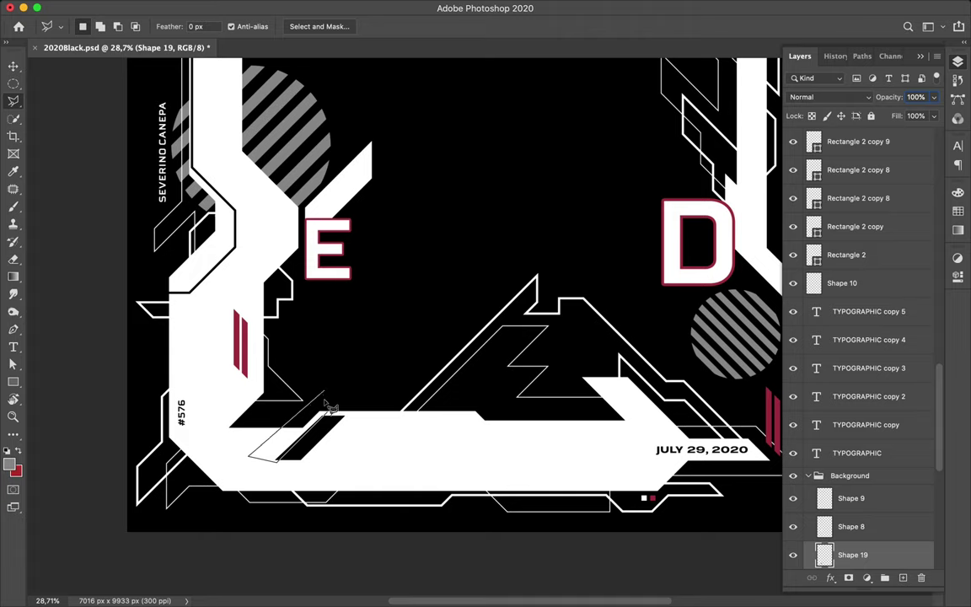
# Shift the JULY 29, 2020 date further left.
pyautogui.press('v')
pyautogui.moveTo(707, 452); pyautogui.dragTo(625, 457)
pyautogui.scroll(2, 396, 310)
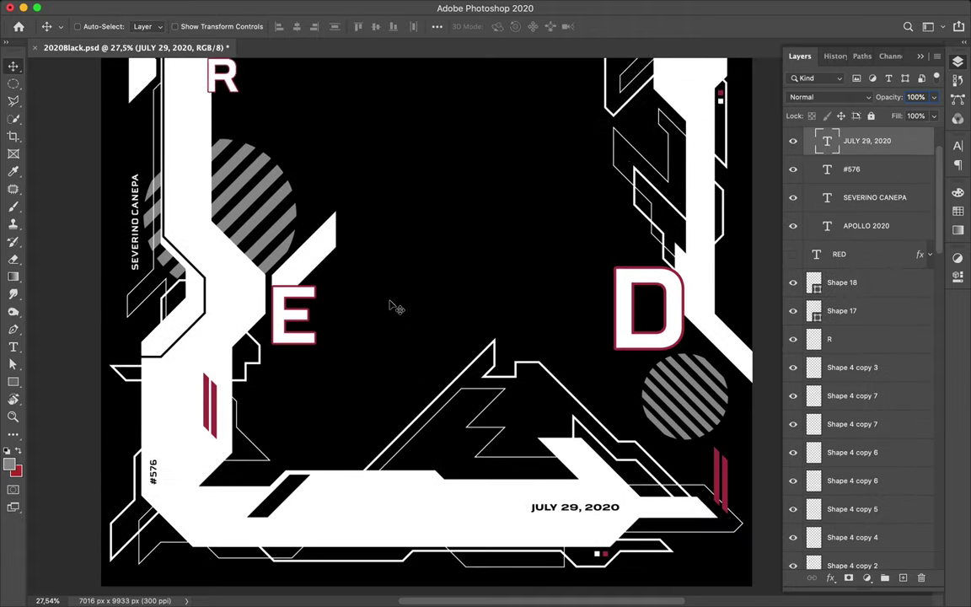
pyautogui.scroll(-3, 396, 310)
pyautogui.hscroll(1, 274, 451)
# Draw a black chevron on the bottom bar and rasterize its layer.
pyautogui.press('p')
pyautogui.click(271, 426)
pyautogui.click(260, 436)
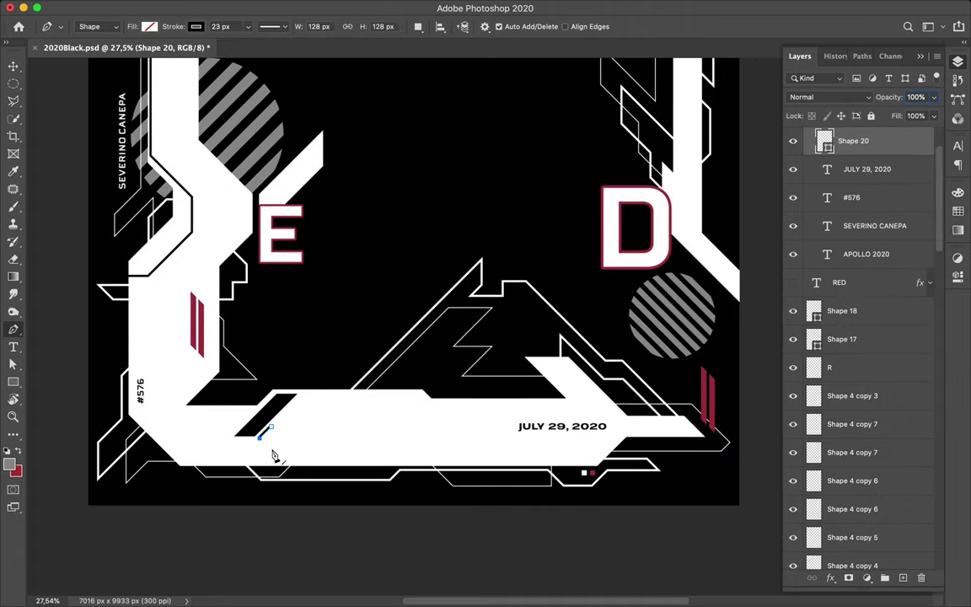
pyautogui.click(270, 428)
pyautogui.click(149, 26)
pyautogui.click(129, 97)
pyautogui.rightClick(853, 141)
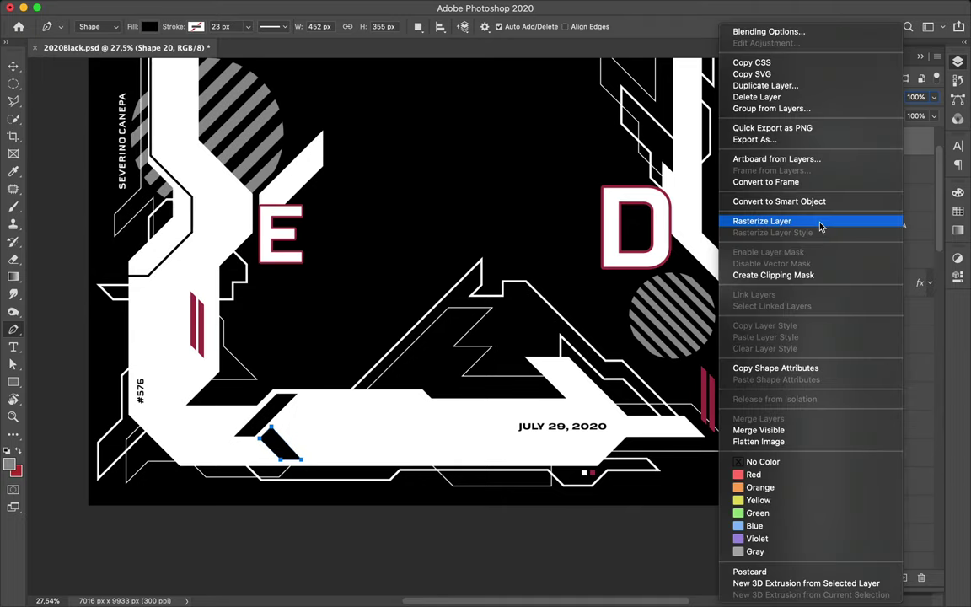
pyautogui.click(809, 219)
pyautogui.press('l')
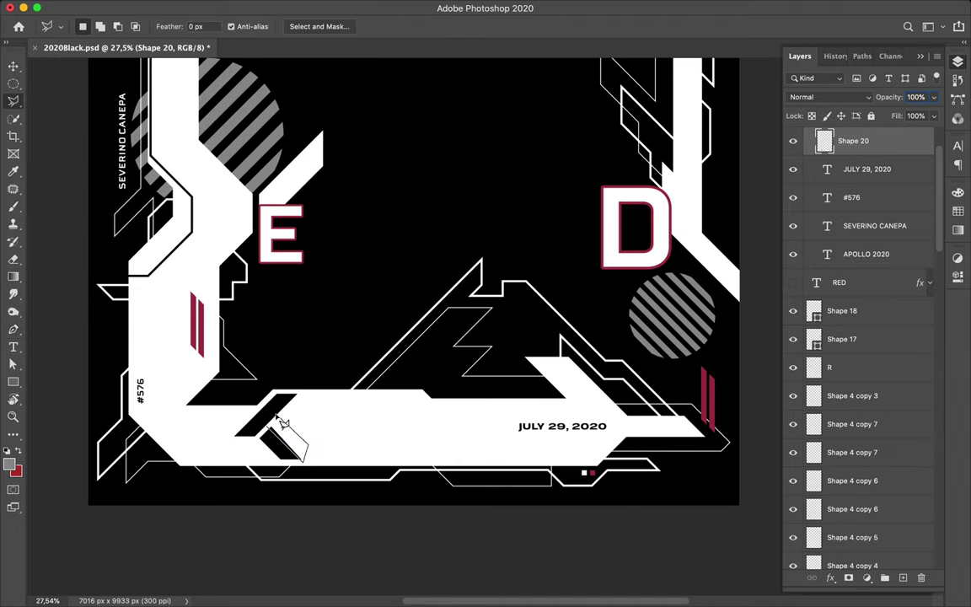
pyautogui.scroll(-2, 403, 369)
# Add another black angled slash at the lower left, rasterize it and transform it.
pyautogui.press('p')
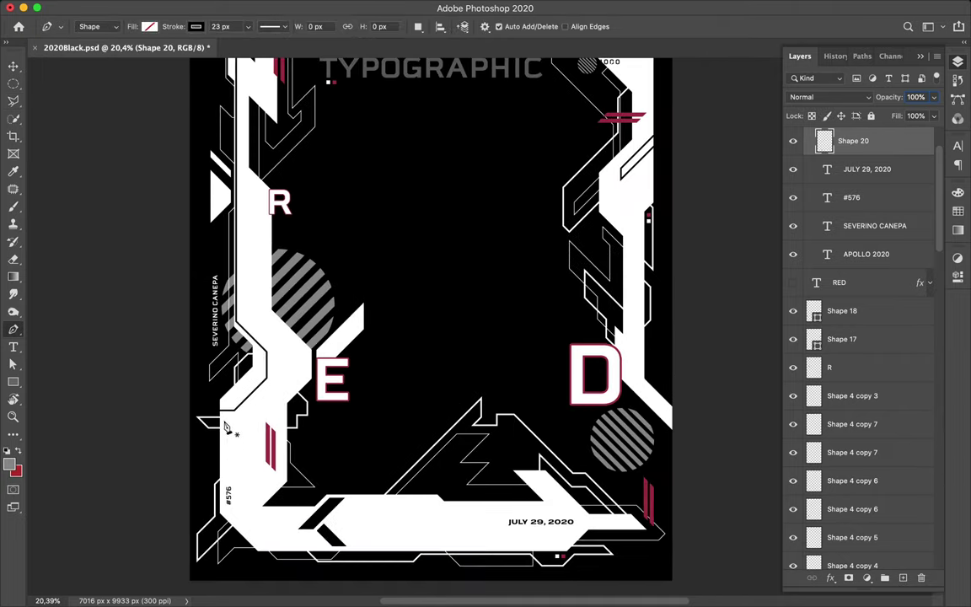
pyautogui.click(224, 415)
pyautogui.click(149, 26)
pyautogui.click(129, 98)
pyautogui.rightClick(852, 141)
pyautogui.click(809, 218)
pyautogui.press('l')
pyautogui.press('v')
pyautogui.press('Return')
pyautogui.hotkey('ctrl', 't')
pyautogui.press('Return')
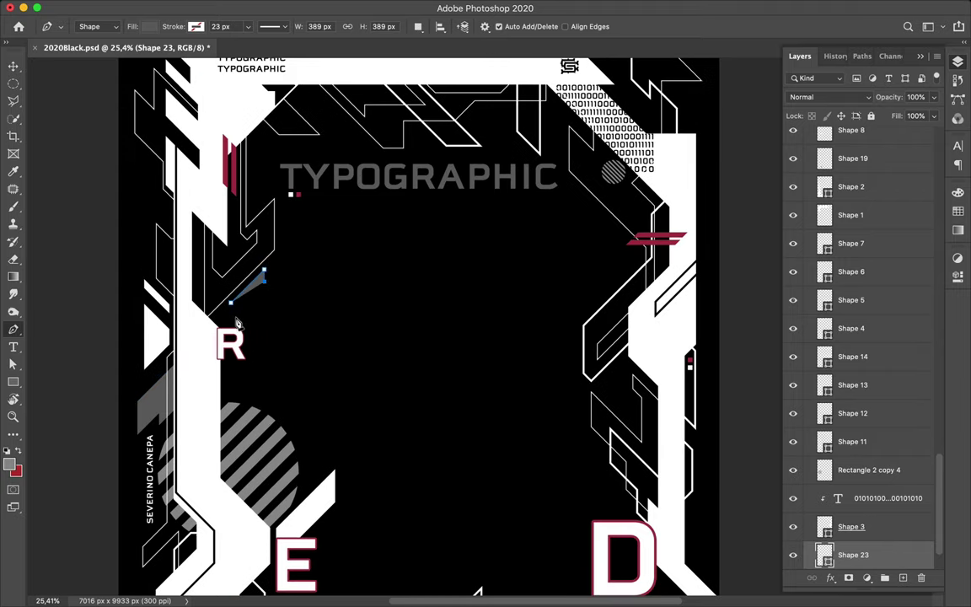
# Rasterize grey Shape 23 and pull a copy of it downward.
pyautogui.rightClick(854, 555)
pyautogui.click(802, 225)
pyautogui.press('l')
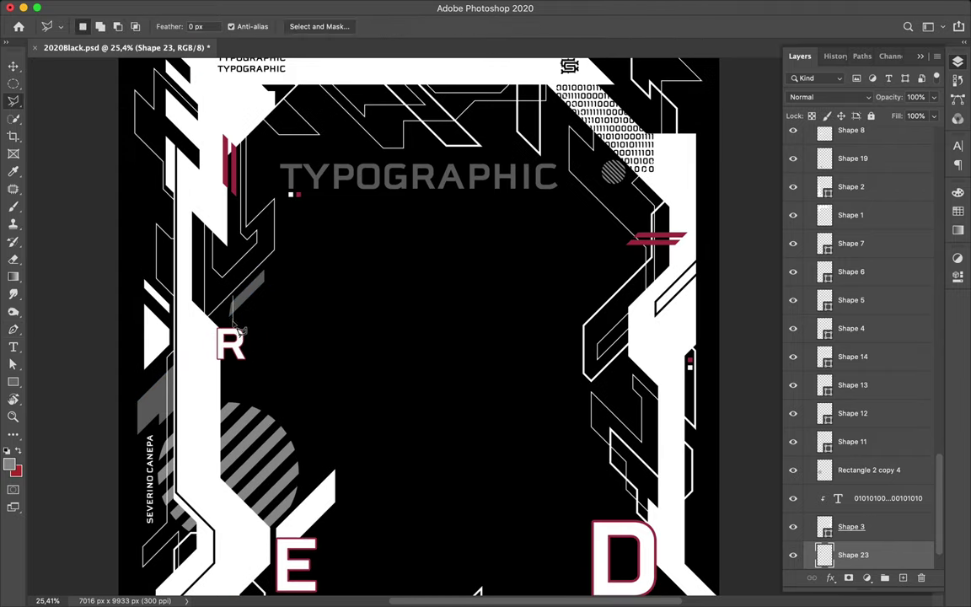
pyautogui.press('v')
pyautogui.moveTo(109, 191); pyautogui.dragTo(215, 498)
pyautogui.hotkey('ctrl', 't')
pyautogui.press('Return')
# Place more copies of the grey shape, one just above the bottom bar.
pyautogui.moveTo(860, 555); pyautogui.dragTo(858, 173)
pyautogui.scroll(5, 169, 542)
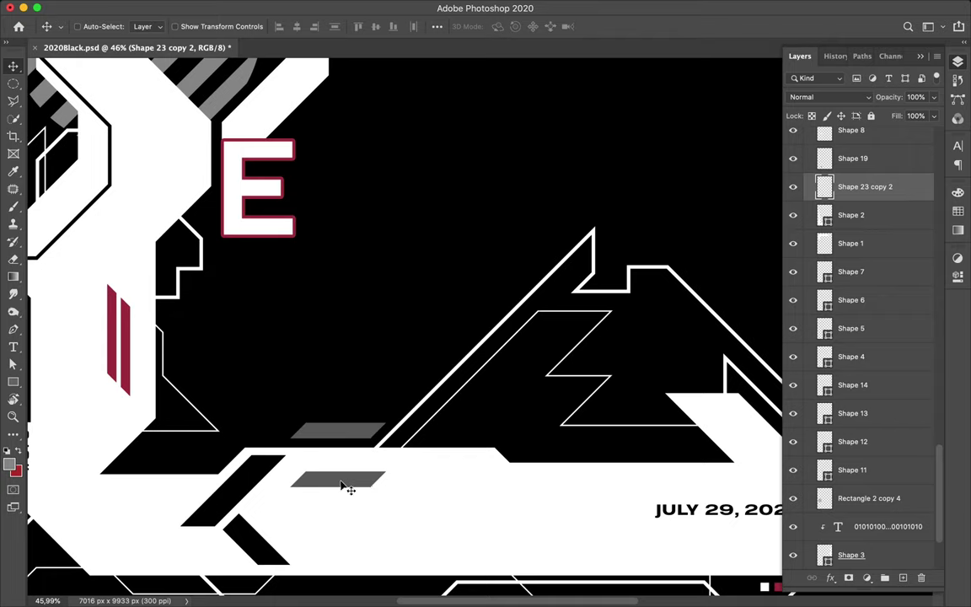
pyautogui.moveTo(346, 453); pyautogui.dragTo(346, 441)
pyautogui.scroll(-3, 345, 405)
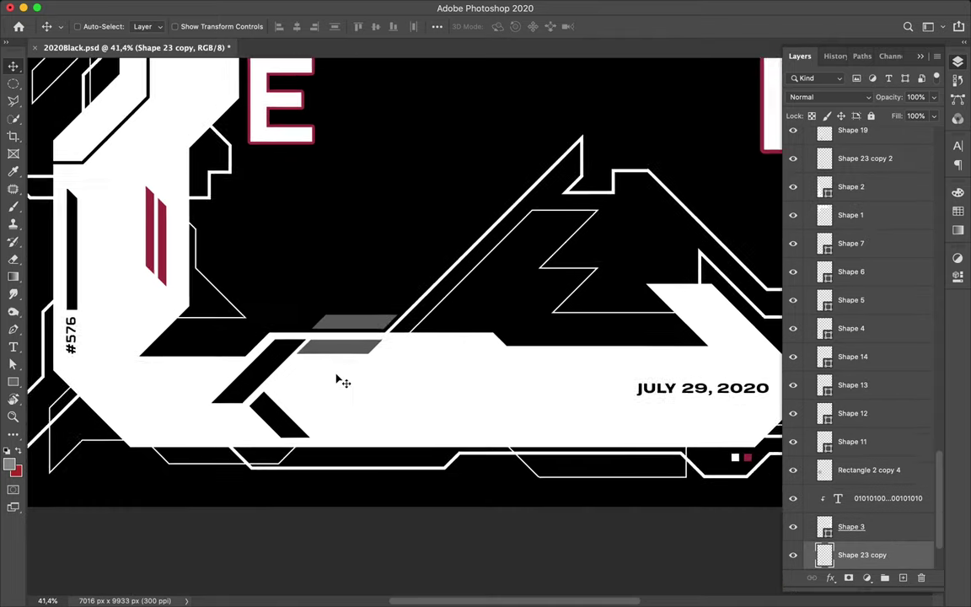
pyautogui.moveTo(240, 337); pyautogui.dragTo(108, 253)
pyautogui.scroll(-2, 105, 248)
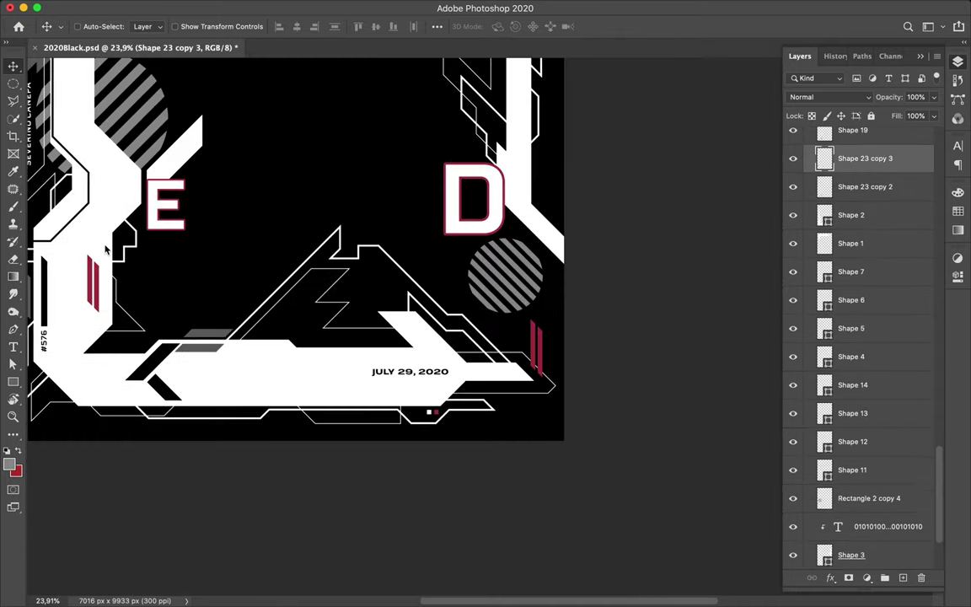
pyautogui.keyDown('ctrl'); pyautogui.click(106, 249); pyautogui.keyUp('ctrl')
# Add corners to a grey shape and shorten the grey vertical bar.
pyautogui.press('p')
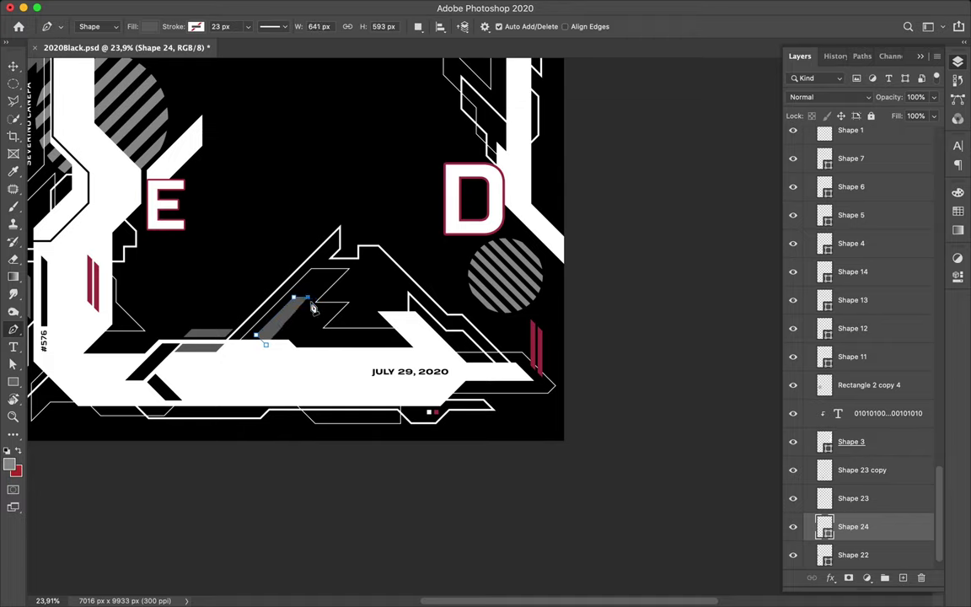
pyautogui.click(386, 342)
pyautogui.click(399, 331)
pyautogui.click(419, 349)
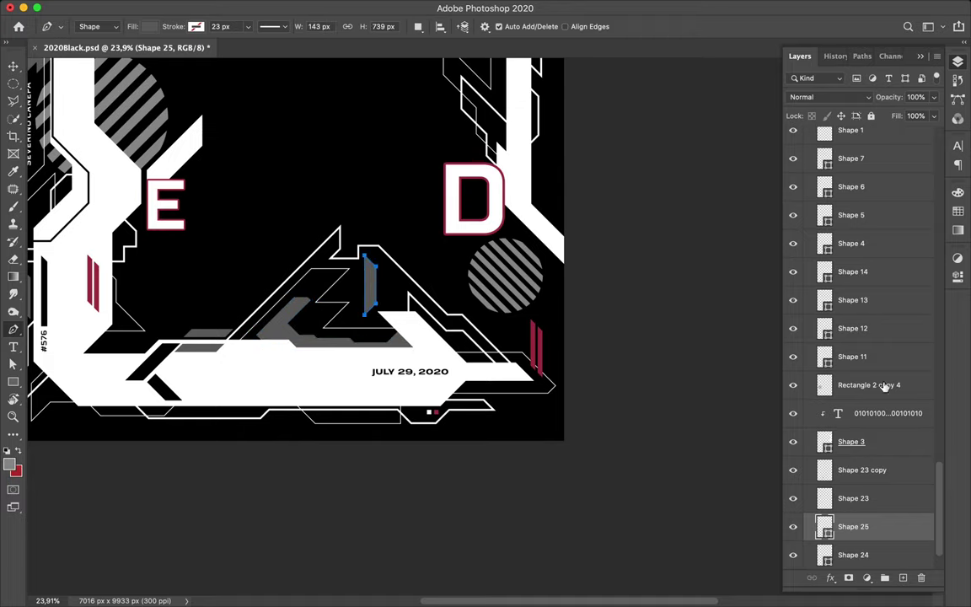
pyautogui.press('l')
pyautogui.press('v')
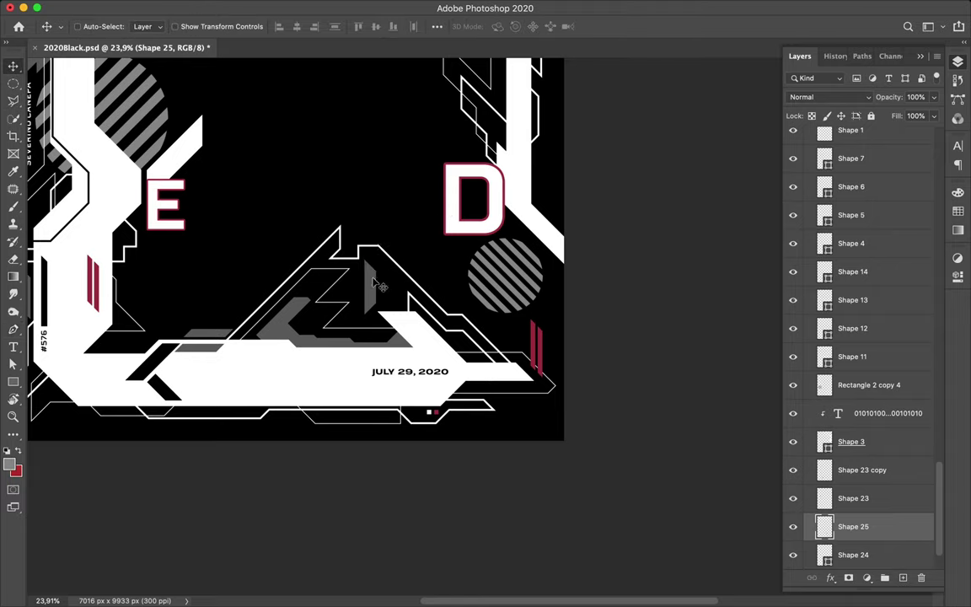
pyautogui.hotkey('ctrl', 't')
pyautogui.moveTo(370, 311); pyautogui.dragTo(371, 279)
pyautogui.press('Return')
pyautogui.hotkey('ctrl', 't')
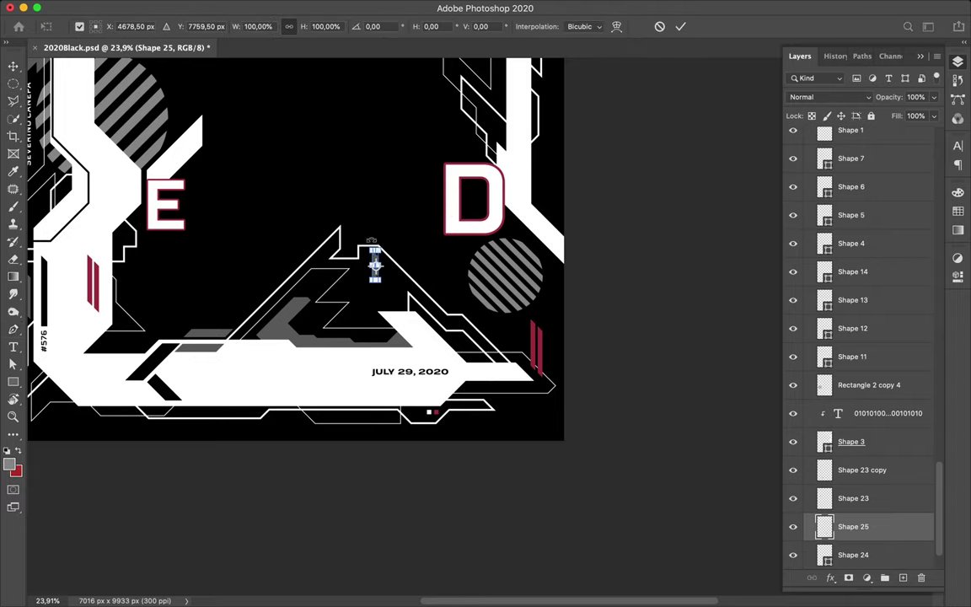
pyautogui.press('Return')
# Start a new grey shape with corner points running down and left.
pyautogui.scroll(5, 458, 244)
pyautogui.hscroll(2, 458, 244)
pyautogui.press('p')
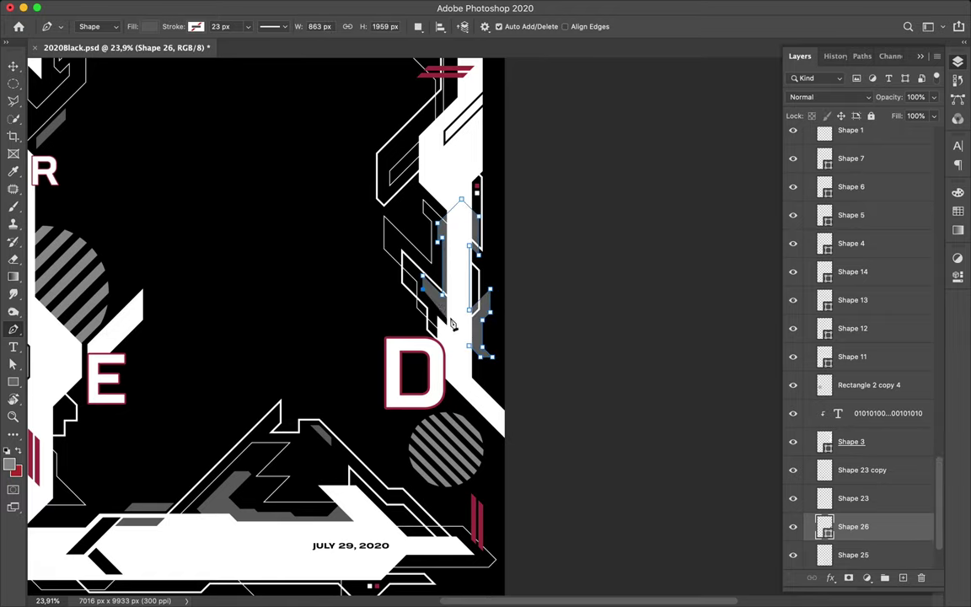
pyautogui.scroll(5, 472, 352)
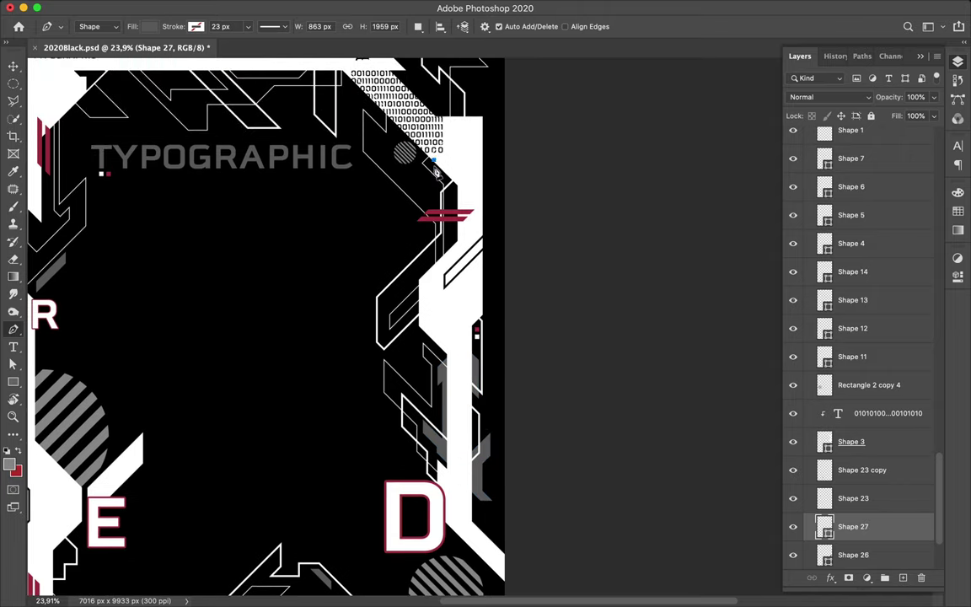
pyautogui.click(454, 257)
pyautogui.click(400, 290)
pyautogui.click(400, 311)
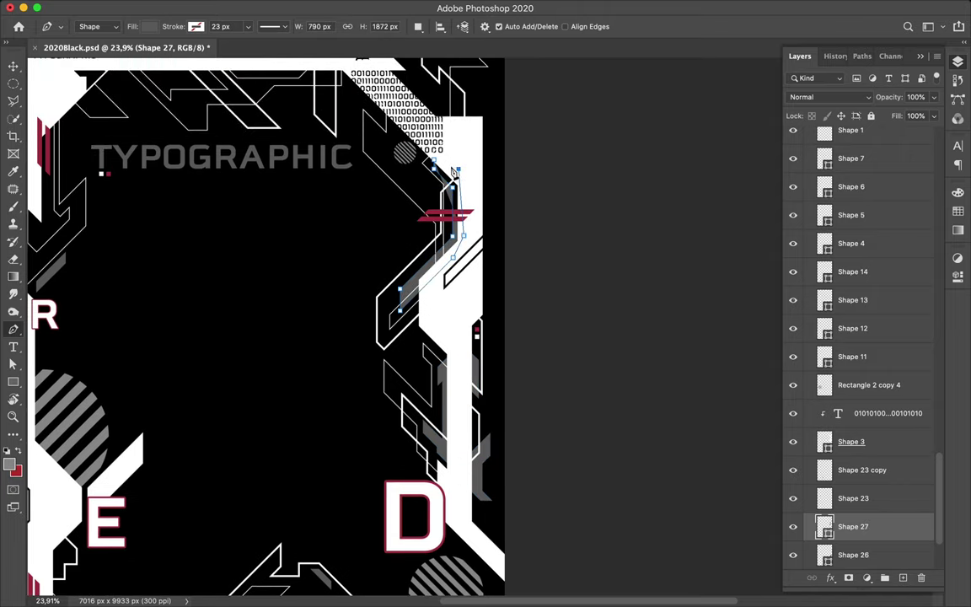
pyautogui.hscroll(-5, 453, 172)
pyautogui.scroll(1, 454, 172)
pyautogui.scroll(1, 253, 202)
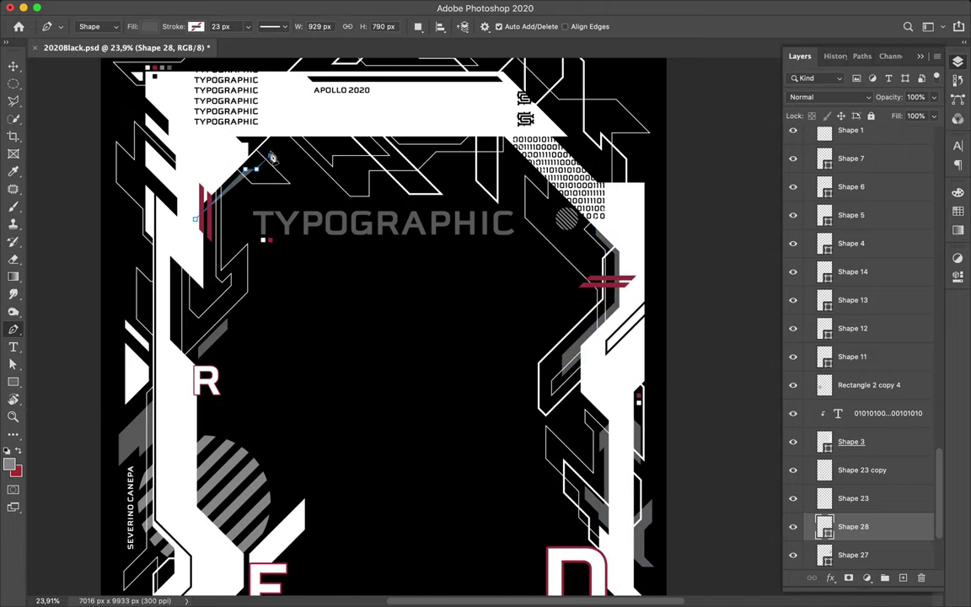
# Extend the grey shape along the top edge under the top banner.
pyautogui.moveTo(301, 187); pyautogui.dragTo(313, 190)
pyautogui.click(337, 147)
pyautogui.moveTo(291, 131); pyautogui.dragTo(355, 131)
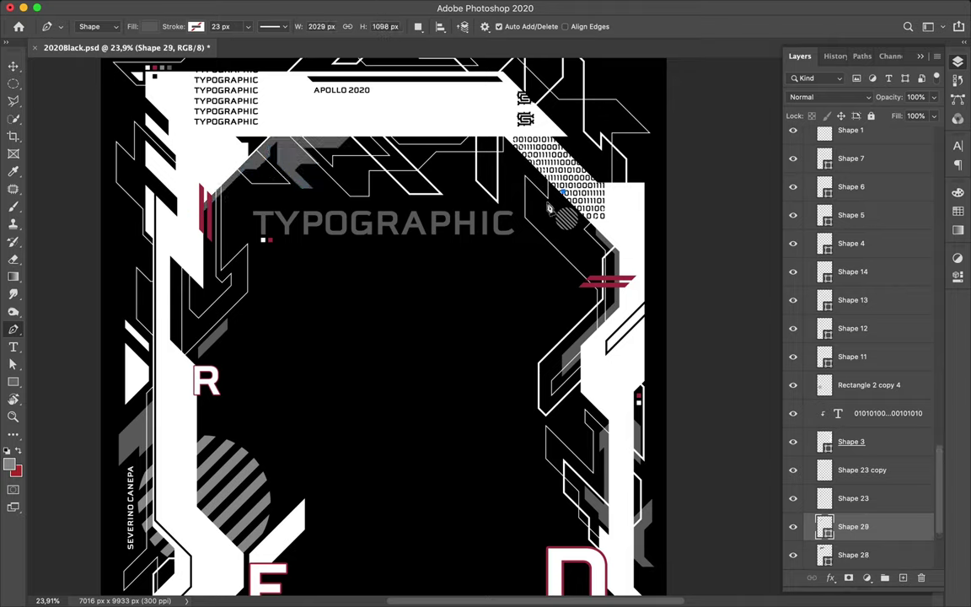
pyautogui.moveTo(410, 131); pyautogui.dragTo(508, 123)
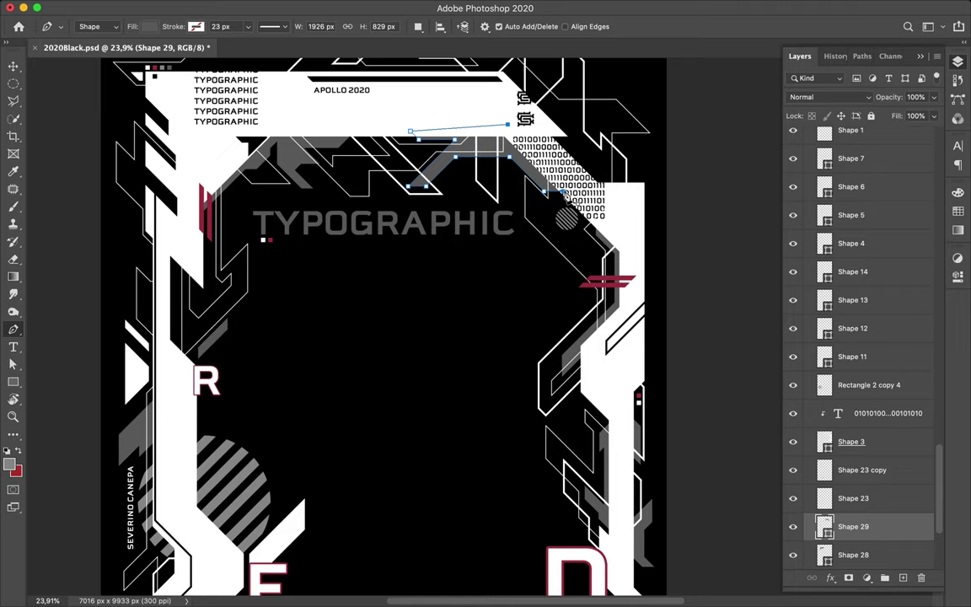
pyautogui.scroll(5, 621, 90)
pyautogui.click(621, 164)
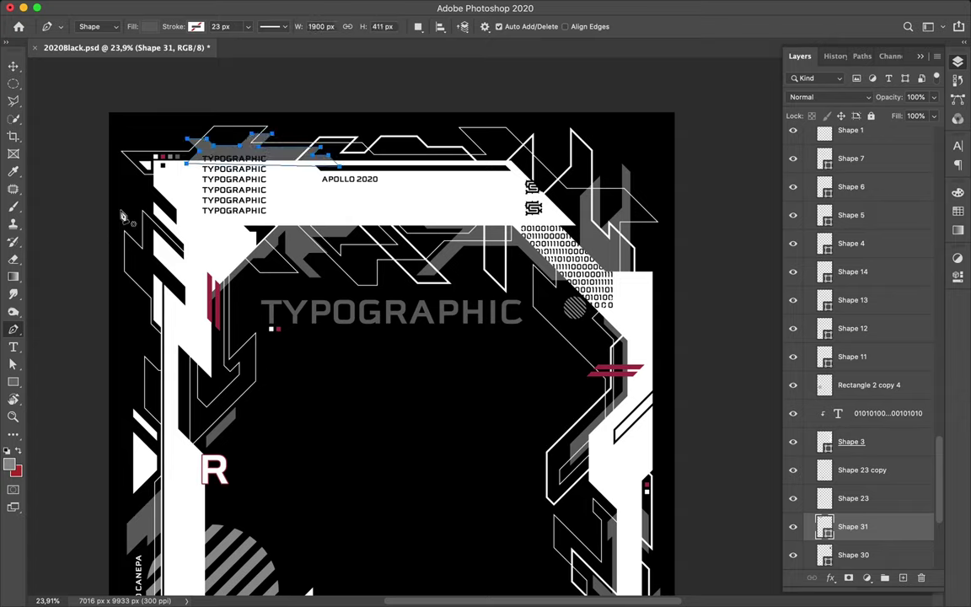
# Outline and close a grey angular shape above the R.
pyautogui.click(206, 353)
pyautogui.click(188, 336)
pyautogui.click(173, 335)
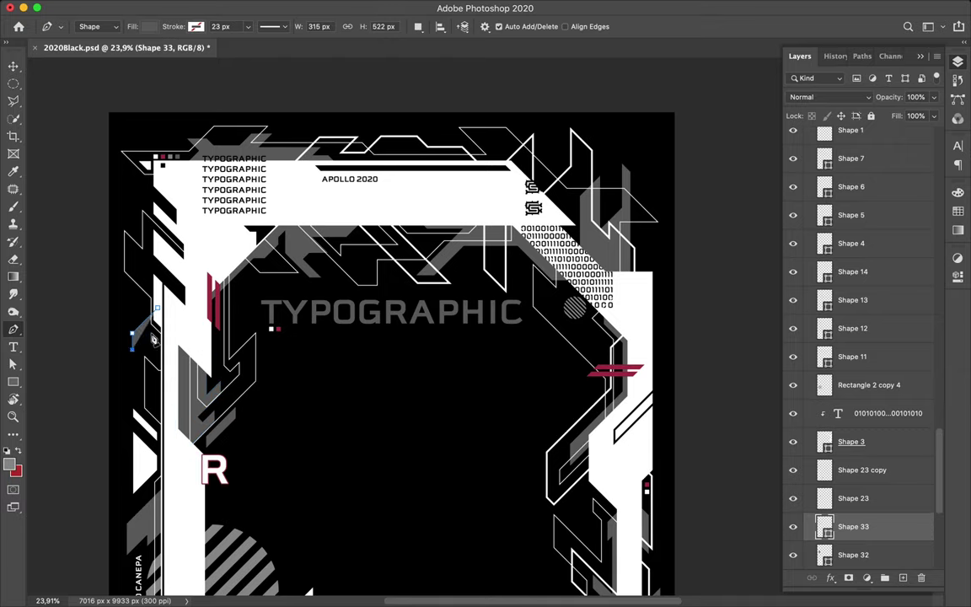
pyautogui.click(143, 460)
pyautogui.scroll(-3, 133, 396)
pyautogui.scroll(-2, 133, 397)
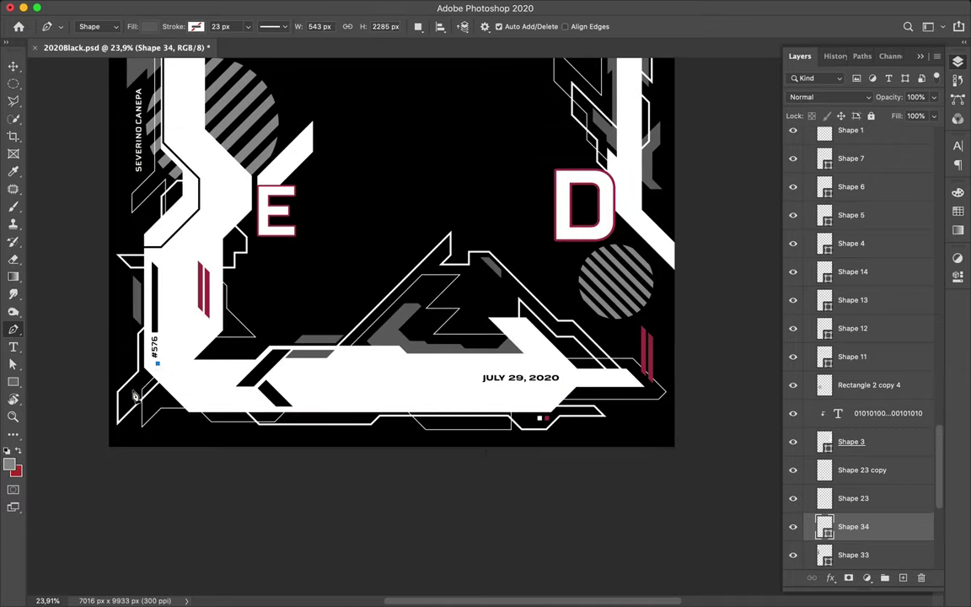
# Outline a grey shape in the bottom-left corner and begin one beside the E.
pyautogui.click(162, 425)
pyautogui.click(248, 425)
pyautogui.click(232, 408)
pyautogui.scroll(5, 261, 313)
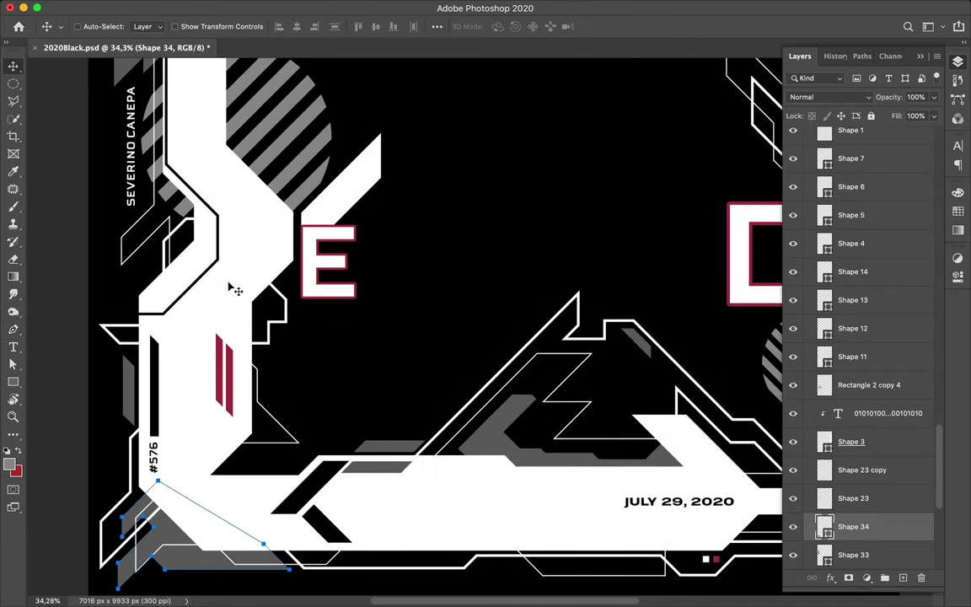
pyautogui.keyDown('super'); pyautogui.click(257, 253); pyautogui.keyUp('super')
pyautogui.click(190, 294)
pyautogui.click(239, 245)
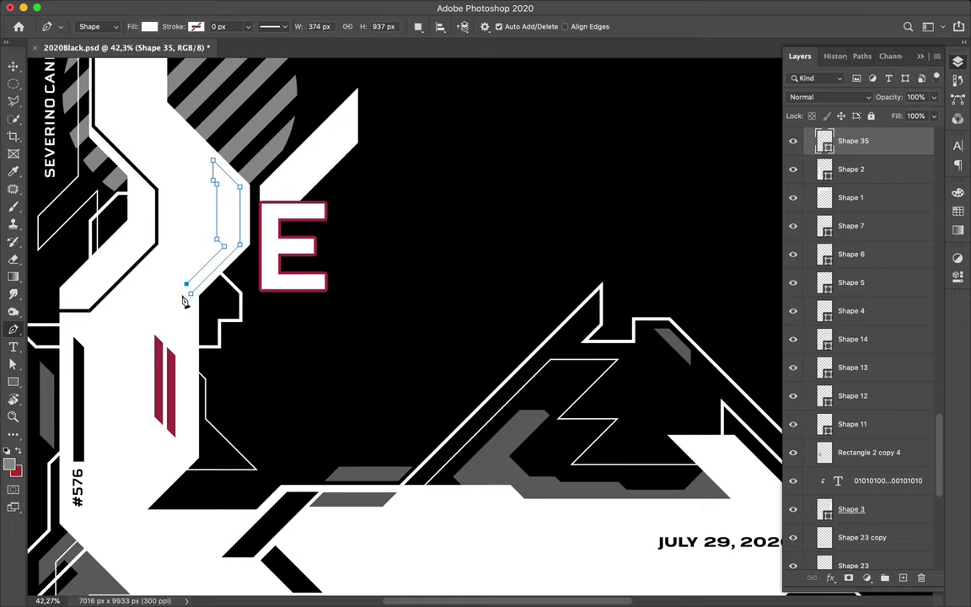
# Finish the thin black shape beside the E and rasterize it into pixels.
pyautogui.press('Return')
pyautogui.rightClick(868, 141)
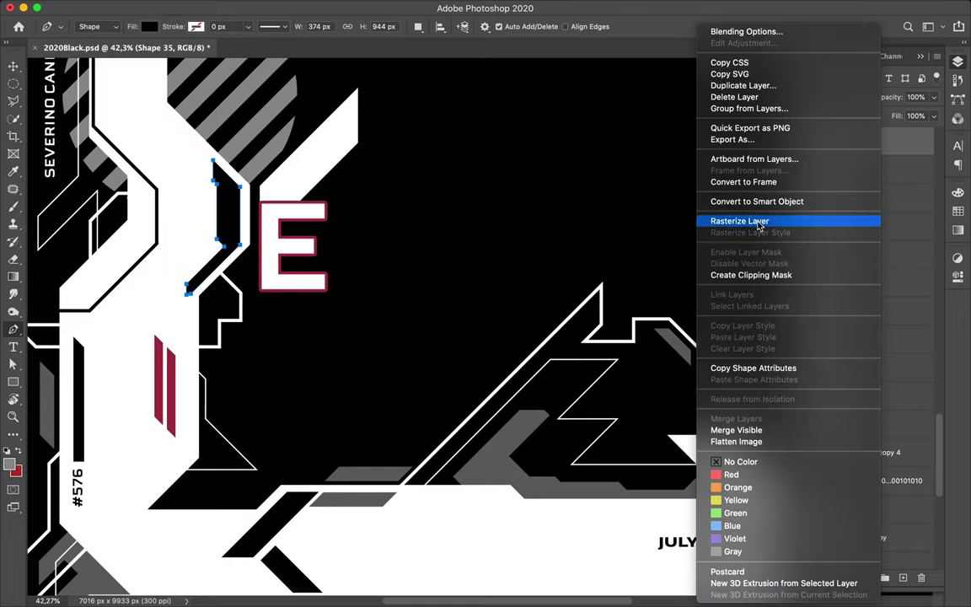
pyautogui.click(742, 220)
pyautogui.scroll(2, 275, 254)
pyautogui.press('l')
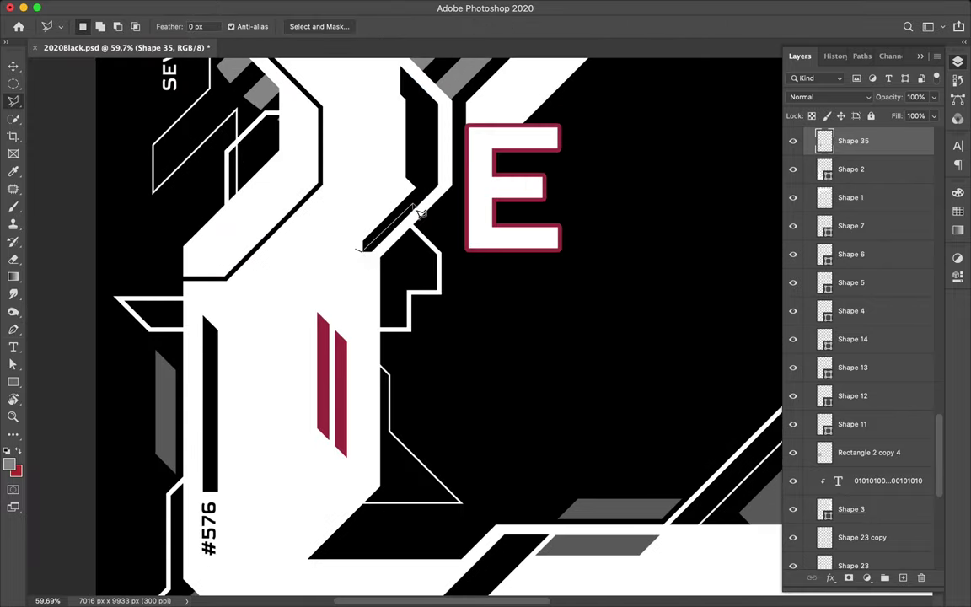
pyautogui.scroll(2, 419, 213)
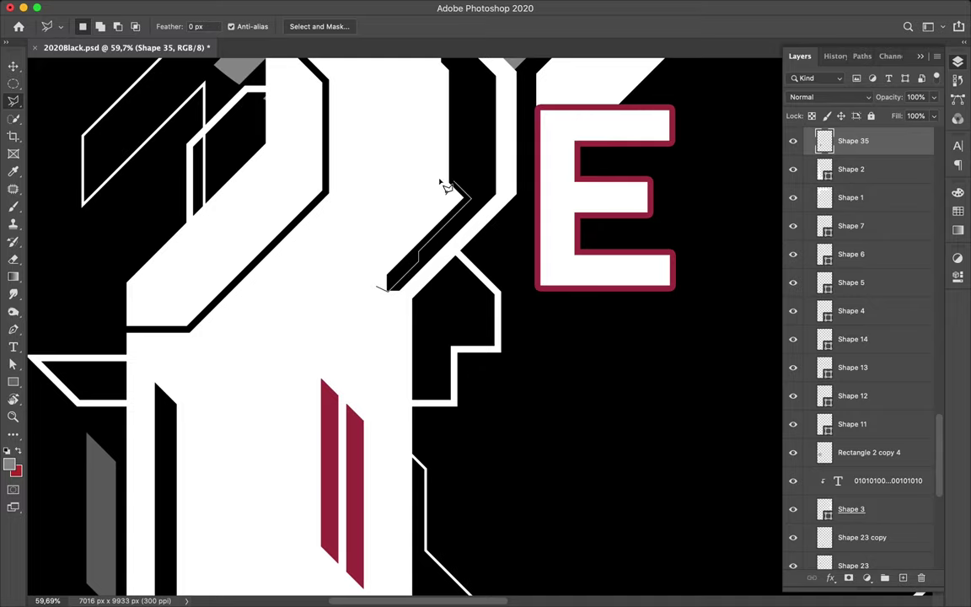
pyautogui.scroll(5, 506, 274)
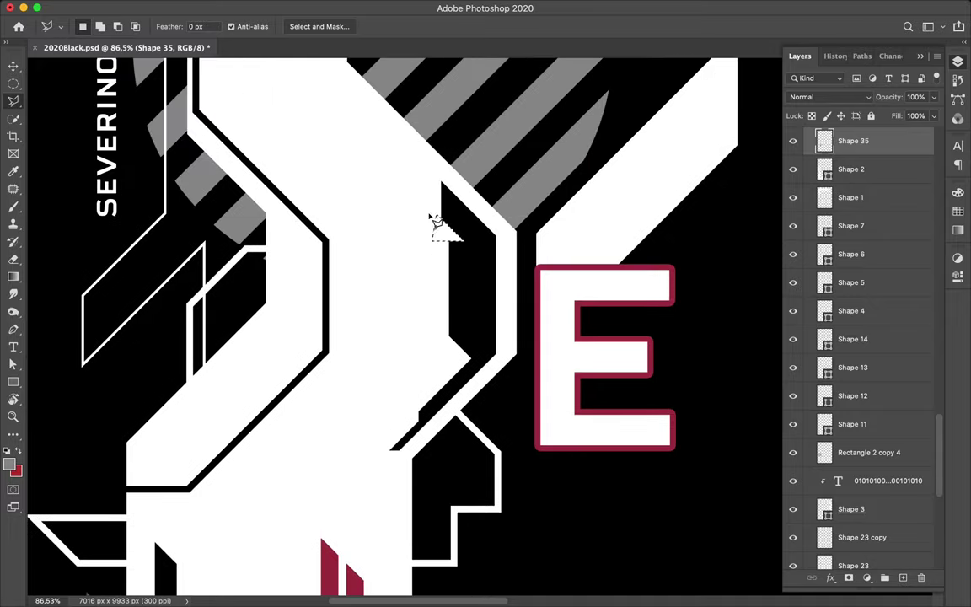
pyautogui.scroll(-1, 405, 253)
pyautogui.scroll(-1, 412, 282)
pyautogui.press('m')
pyautogui.scroll(-2, 407, 275)
pyautogui.scroll(-2, 455, 266)
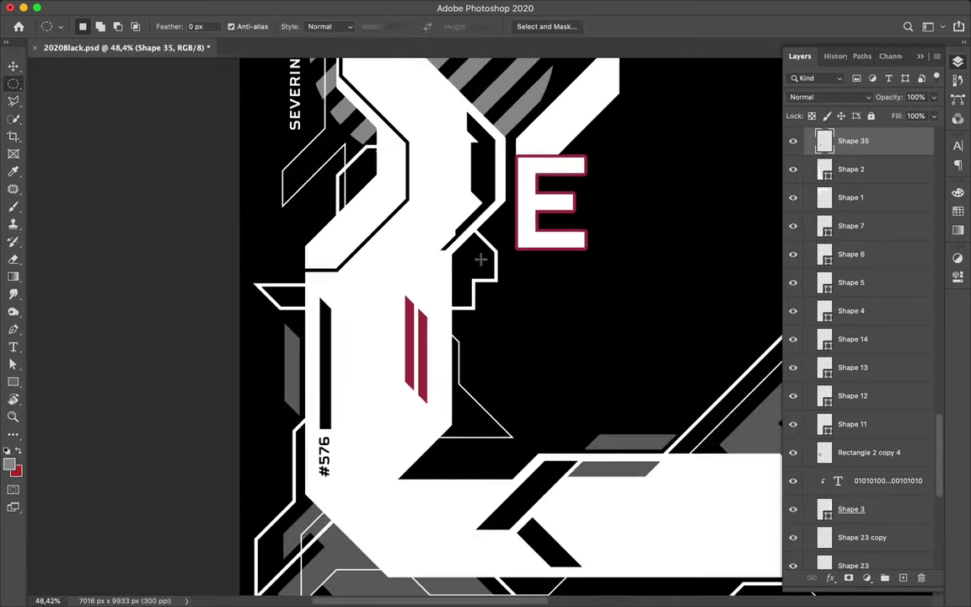
pyautogui.scroll(-1, 481, 260)
pyautogui.scroll(5, 481, 260)
pyautogui.scroll(5, 482, 256)
pyautogui.scroll(5, 486, 248)
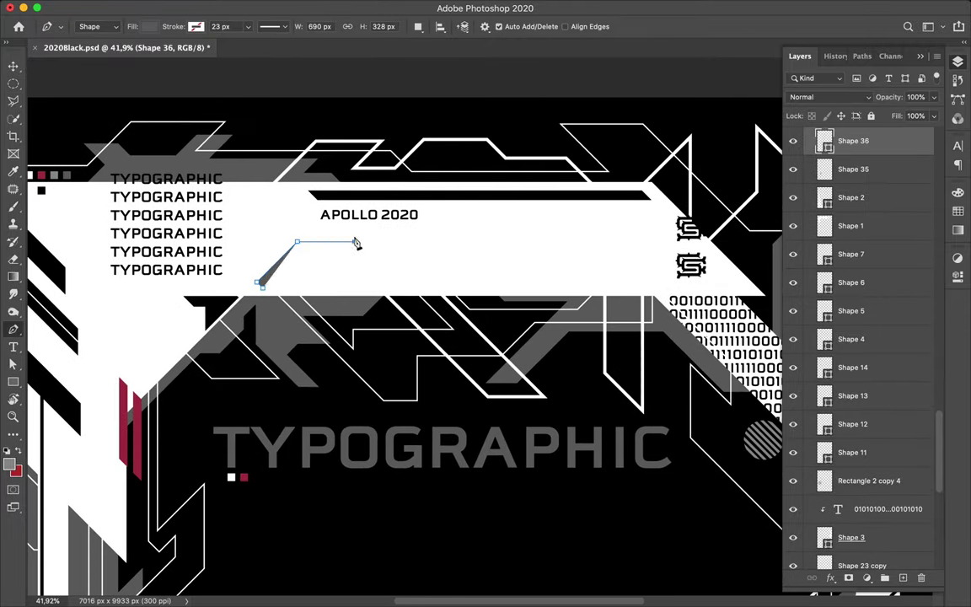
# Close the black arrow shape in the top banner and rasterize its layer.
pyautogui.click(545, 262)
pyautogui.click(575, 290)
pyautogui.click(262, 287)
pyautogui.press('a')
pyautogui.click(200, 26)
pyautogui.rightClick(886, 141)
pyautogui.click(778, 222)
pyautogui.press('l')
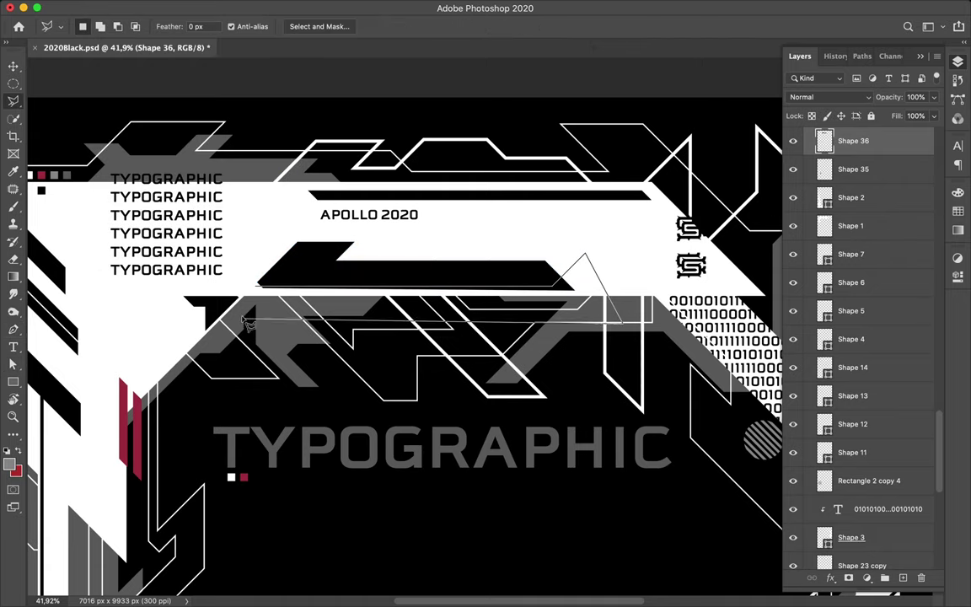
pyautogui.scroll(-1, 488, 332)
pyautogui.press('Return')
pyautogui.press('Return')
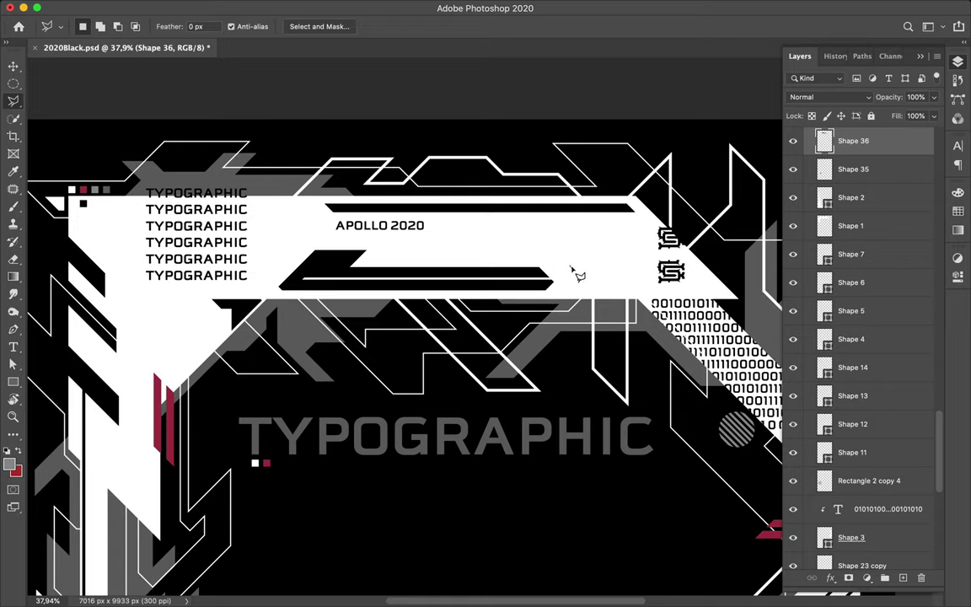
# Drag Shape 14's bottom anchor down to lengthen the vertical white line.
pyautogui.scroll(-3, 563, 312)
pyautogui.hscroll(3, 561, 361)
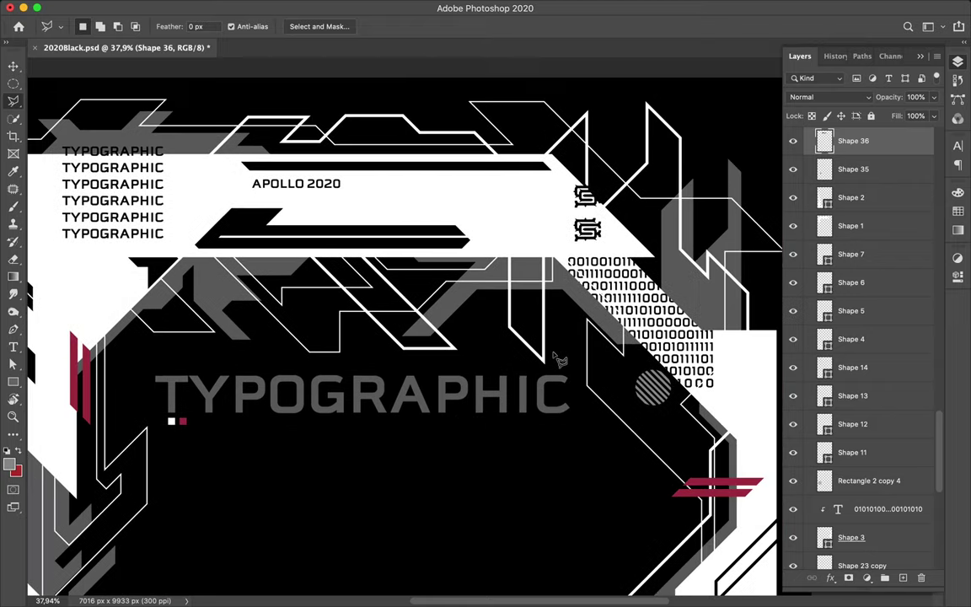
pyautogui.scroll(-3, 560, 361)
pyautogui.press('a')
pyautogui.click(478, 217)
pyautogui.moveTo(504, 235); pyautogui.dragTo(502, 332)
# Copy a slice of the TYPOGRAPHIC title to a new layer and move it below.
pyautogui.press('v')
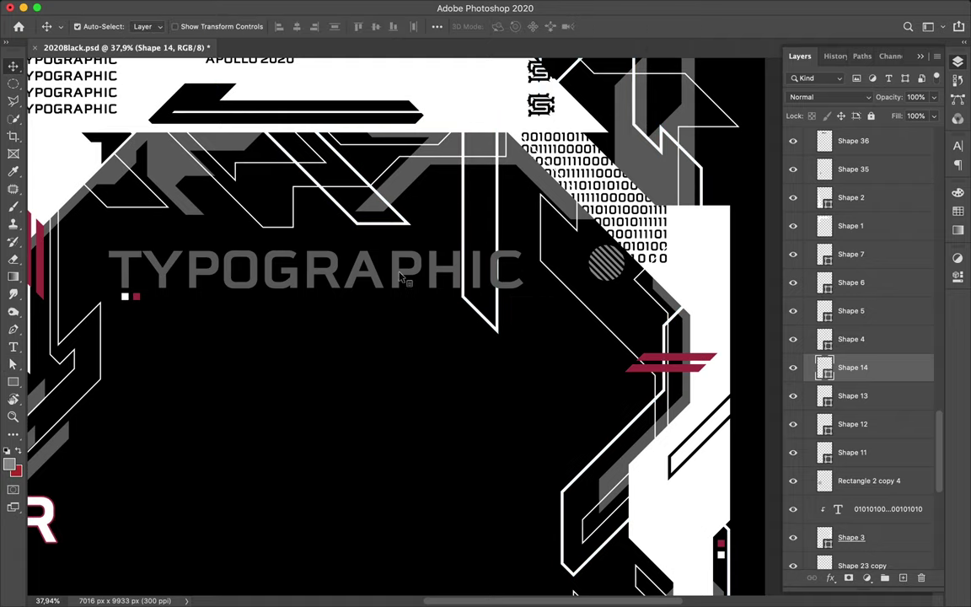
pyautogui.click(402, 277)
pyautogui.press('l')
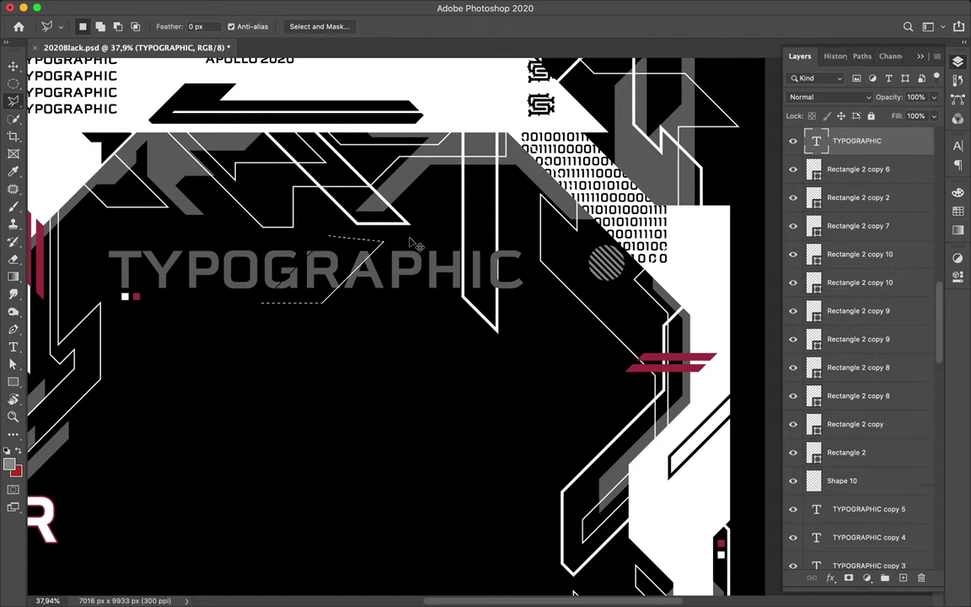
pyautogui.hotkey('ctrl', 'j')
pyautogui.press('v')
pyautogui.moveTo(413, 244); pyautogui.dragTo(278, 287)
pyautogui.scroll(-2, 386, 391)
# Copy the YPOG slice to its own layer and drag it beneath the title.
pyautogui.press('l')
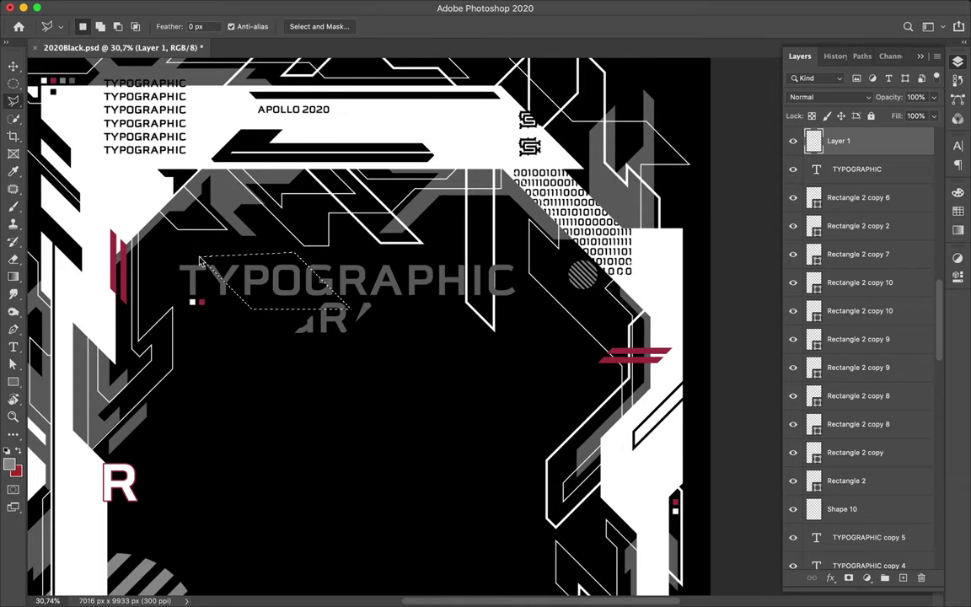
pyautogui.press('v')
pyautogui.hotkey('ctrl', 'j')
pyautogui.moveTo(256, 280)
pyautogui.mouseDown()
pyautogui.moveTo(264, 377)
pyautogui.moveTo(268, 354)
pyautogui.mouseUp()
pyautogui.hscroll(-5, 191, 342)
# Start a short new shape at the frame's left edge and choose its fill.
pyautogui.press('p')
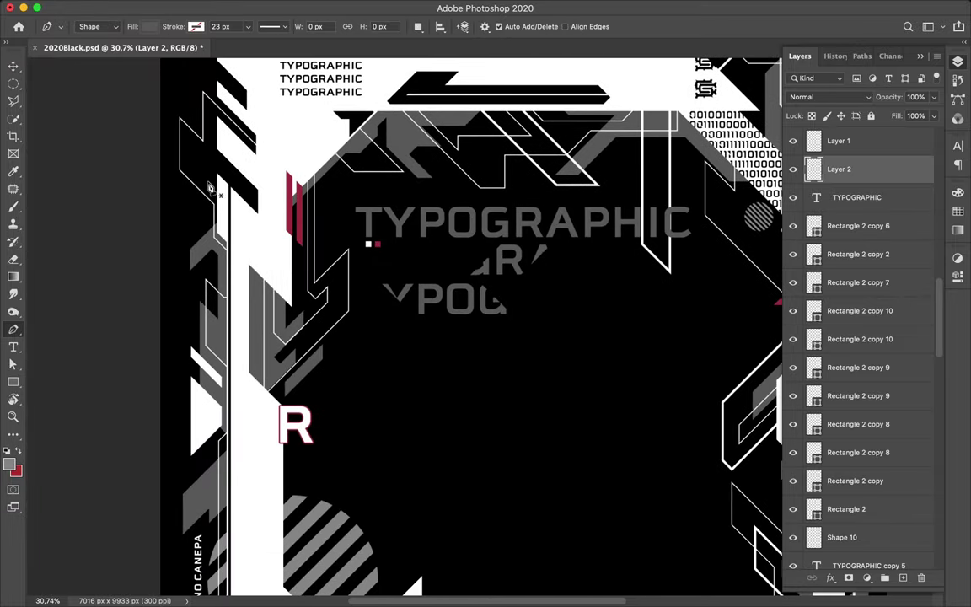
pyautogui.click(213, 174)
pyautogui.click(215, 199)
pyautogui.click(148, 26)
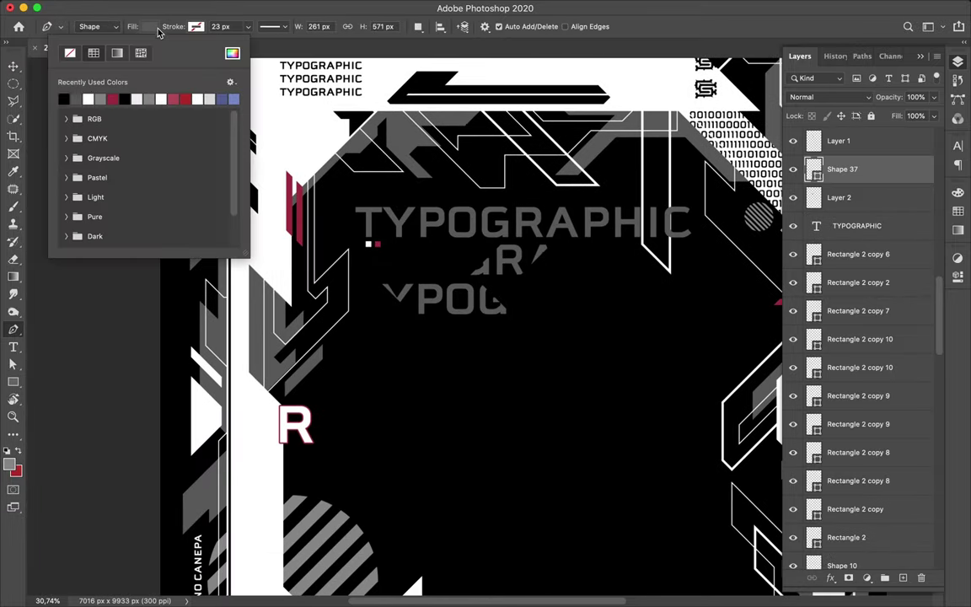
# Give the small angular shape a lighter fill and rasterize its layer.
pyautogui.click(61, 91)
pyautogui.rightClick(798, 165)
pyautogui.click(758, 219)
# Alt-drag three copies of the small shape along the poster's upper frame edges.
pyautogui.press('l')
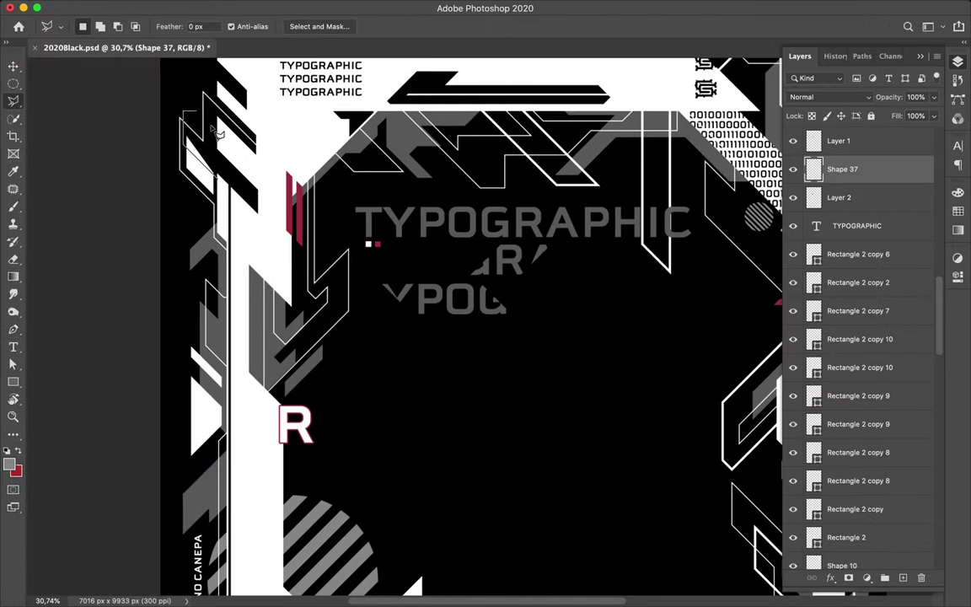
pyautogui.scroll(-5, 226, 221)
pyautogui.press('v')
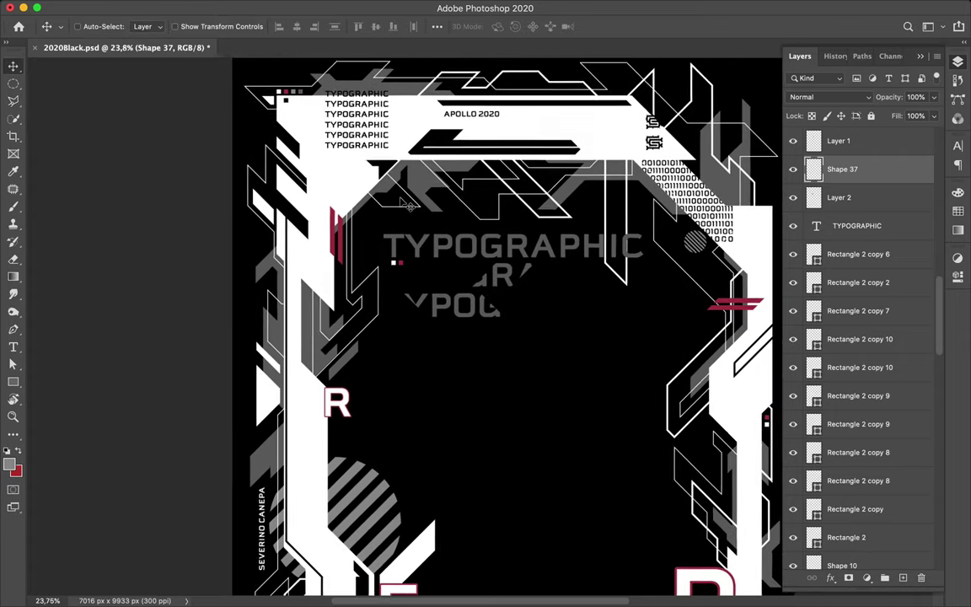
pyautogui.moveTo(162, 190)
pyautogui.mouseDown()
pyautogui.moveTo(497, 152)
pyautogui.moveTo(552, 181)
pyautogui.mouseUp()
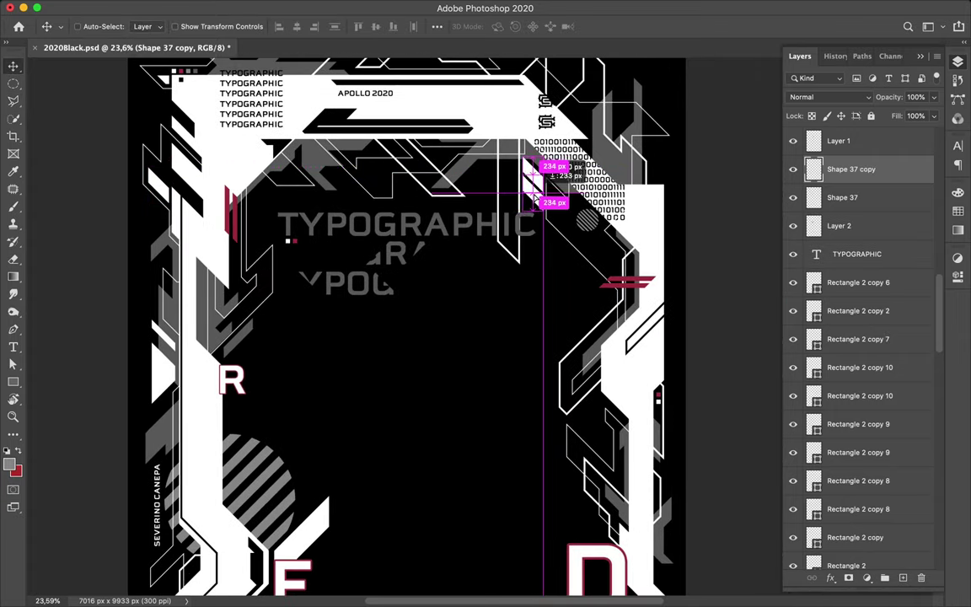
pyautogui.scroll(-2, 547, 184)
pyautogui.moveTo(475, 207); pyautogui.dragTo(544, 127)
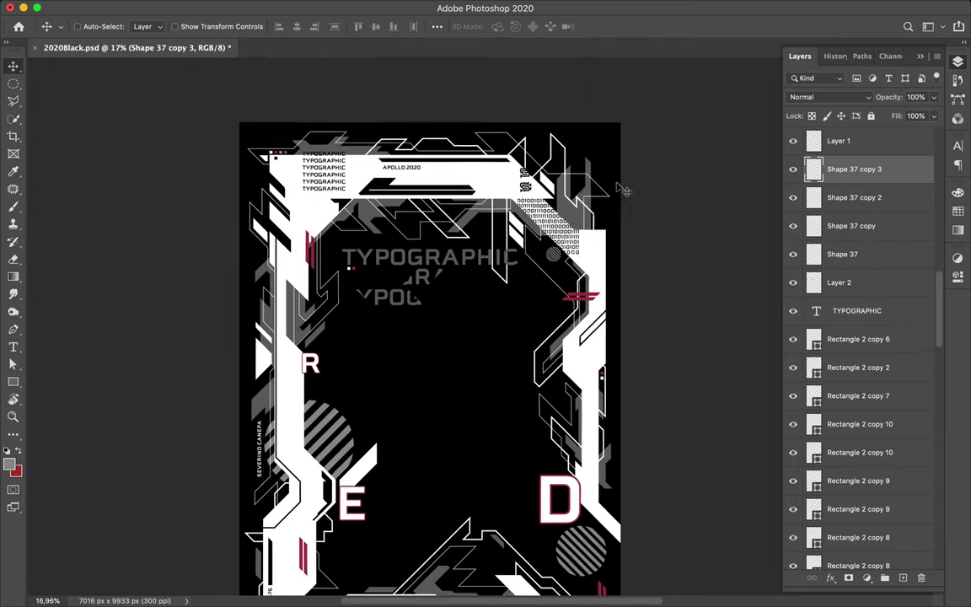
pyautogui.scroll(2, 347, 350)
pyautogui.scroll(3, 352, 349)
# Draw a diagonal Pen line with no fill and a thin white stroke, reaching the hatch circle.
pyautogui.press('p')
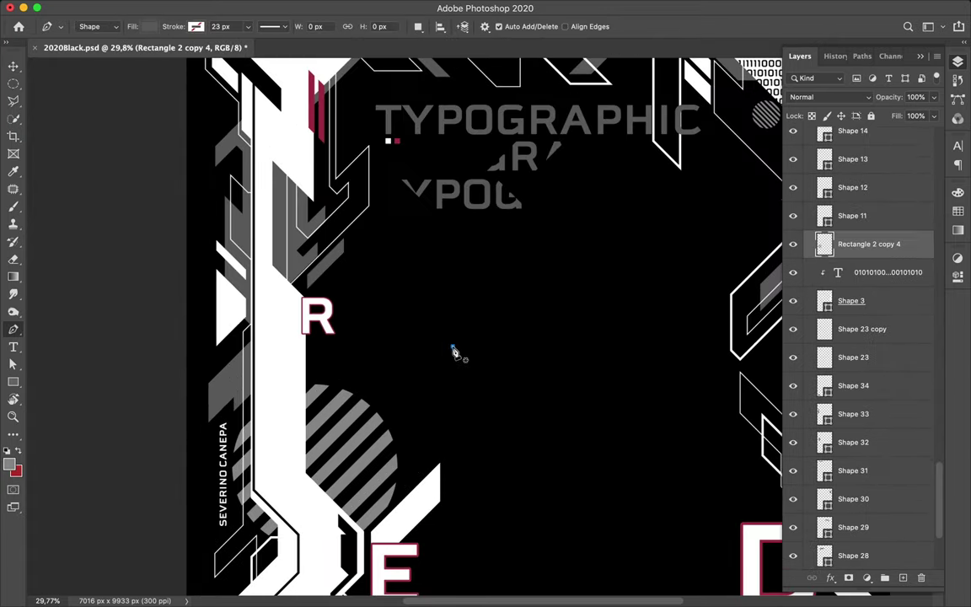
pyautogui.click(453, 345)
pyautogui.click(582, 217)
pyautogui.click(149, 26)
pyautogui.click(69, 48)
pyautogui.click(196, 27)
pyautogui.click(118, 100)
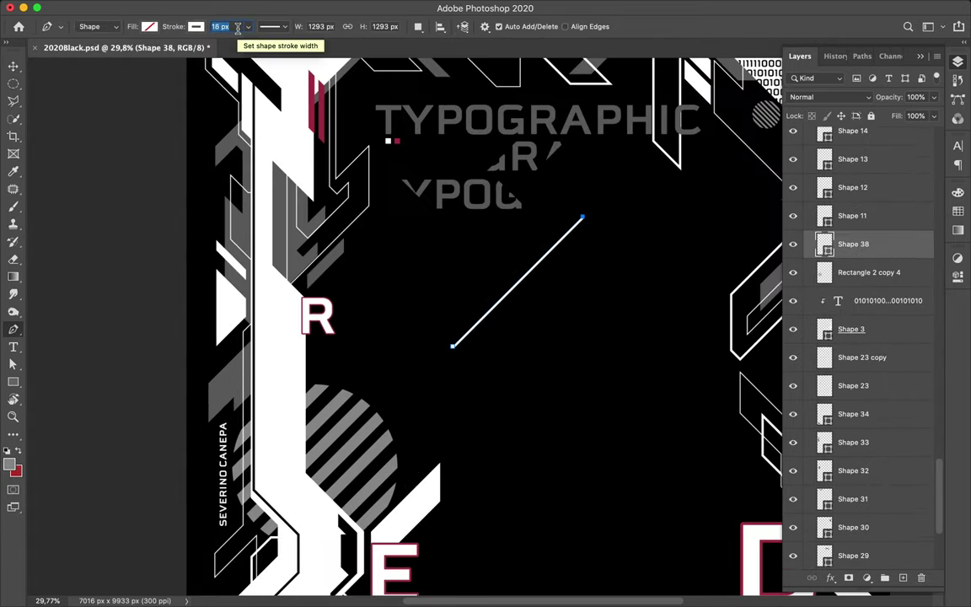
pyautogui.click(270, 26)
pyautogui.click(239, 172)
pyautogui.press('a')
pyautogui.moveTo(453, 346); pyautogui.dragTo(386, 412)
# Duplicate and group the diagonal line, offsetting the copies into parallel lines.
pyautogui.press('v')
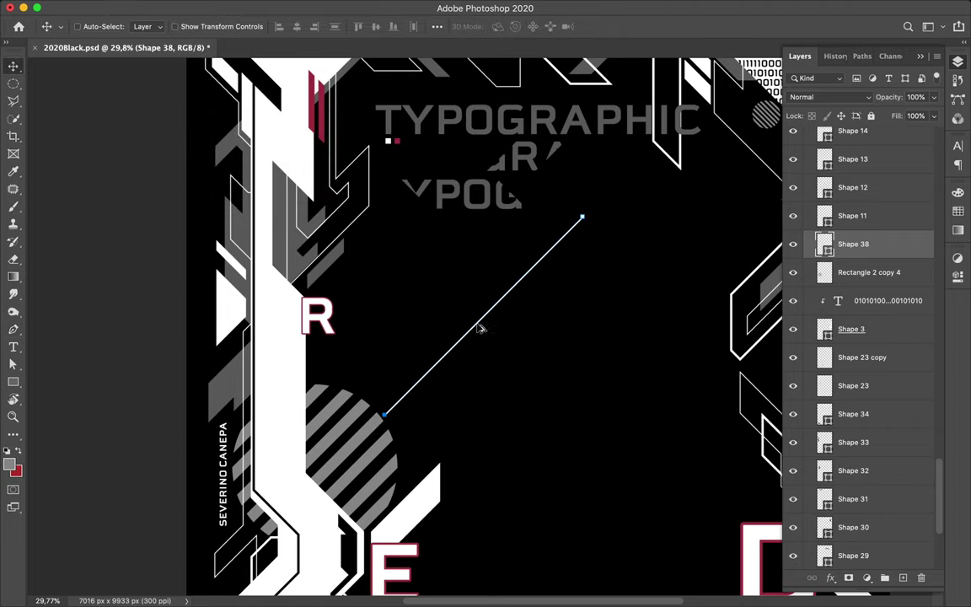
pyautogui.hotkey('ctrl', 'j')
pyautogui.hotkey('ctrl', 'g')
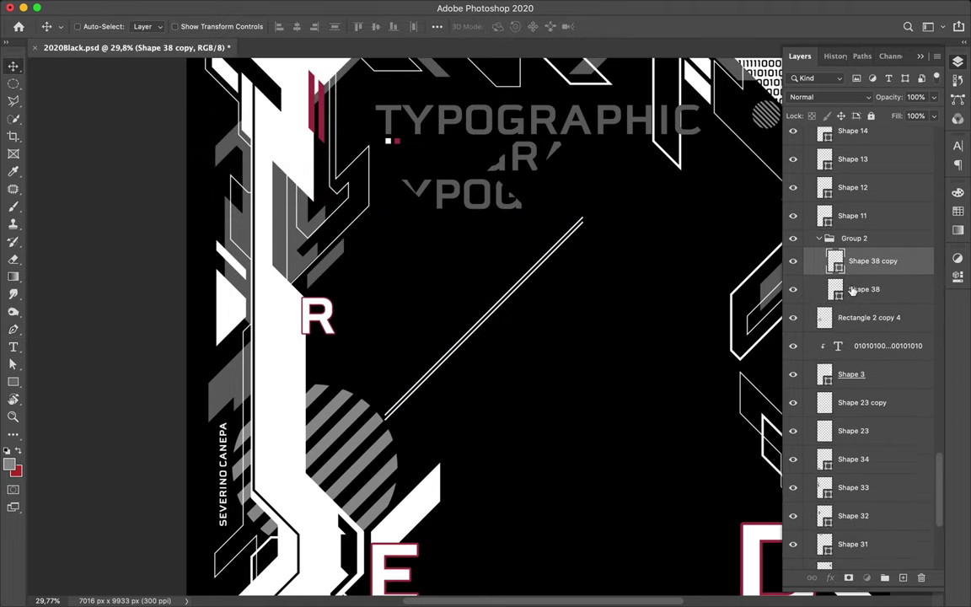
pyautogui.hotkey('ctrl', 'j')
pyautogui.scroll(1, 555, 270)
pyautogui.moveTo(555, 270); pyautogui.dragTo(544, 278)
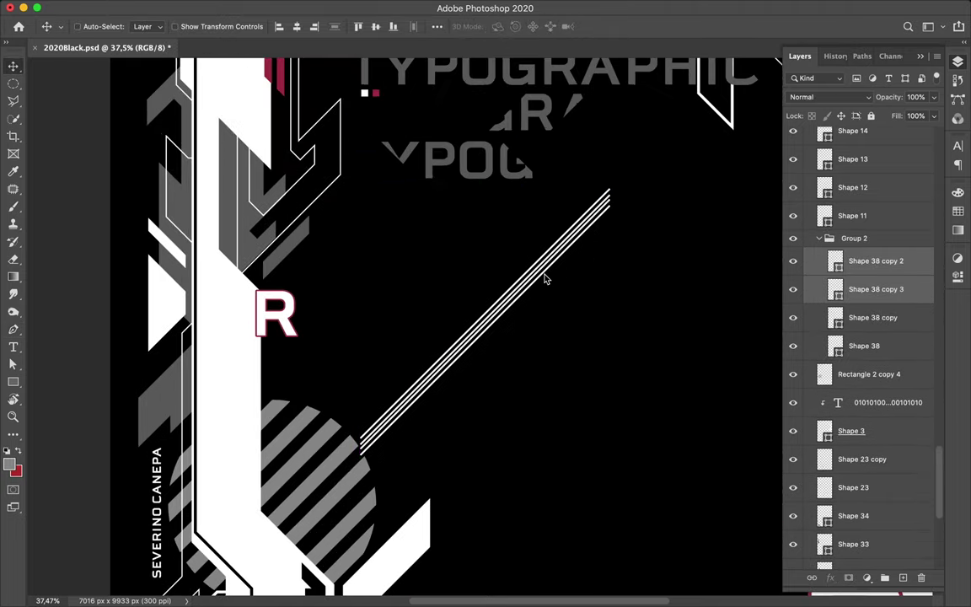
# Alt-drag the line sets repeatedly to extend the parallel stripes down the band.
pyautogui.keyDown('shift'); pyautogui.click(865, 346); pyautogui.keyUp('shift')
pyautogui.moveTo(865, 344); pyautogui.dragTo(865, 257)
pyautogui.moveTo(577, 217); pyautogui.dragTo(577, 266)
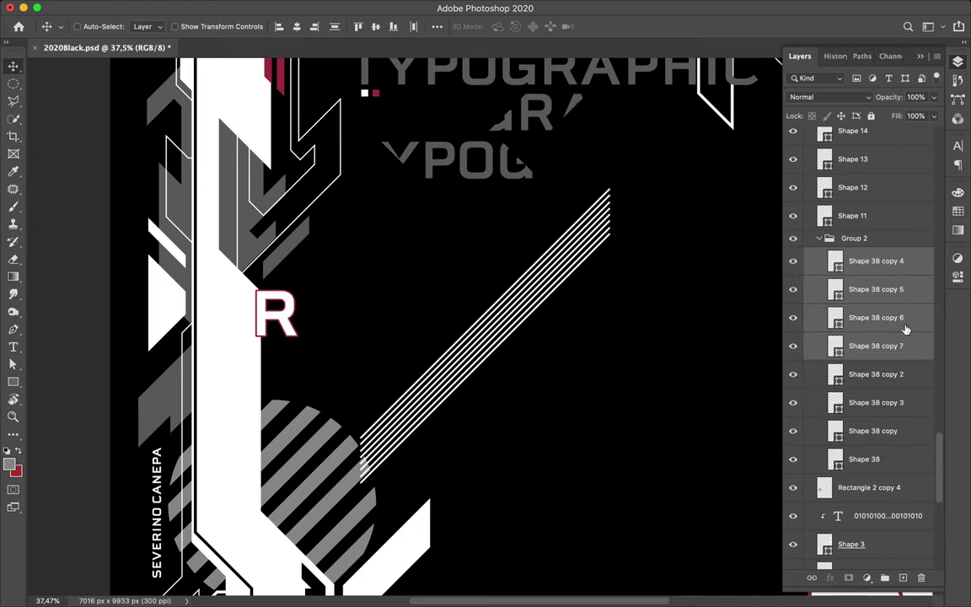
pyautogui.click(865, 458)
pyautogui.keyDown('shift'); pyautogui.click(896, 262); pyautogui.keyUp('shift')
pyautogui.moveTo(546, 215); pyautogui.dragTo(547, 338)
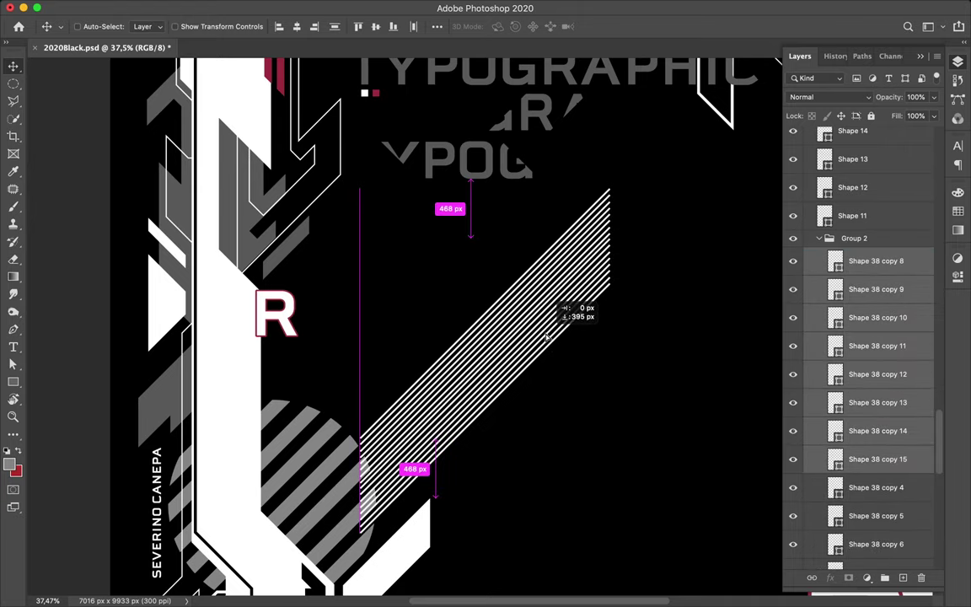
pyautogui.moveTo(865, 346); pyautogui.dragTo(868, 257)
pyautogui.moveTo(547, 337); pyautogui.dragTo(552, 368)
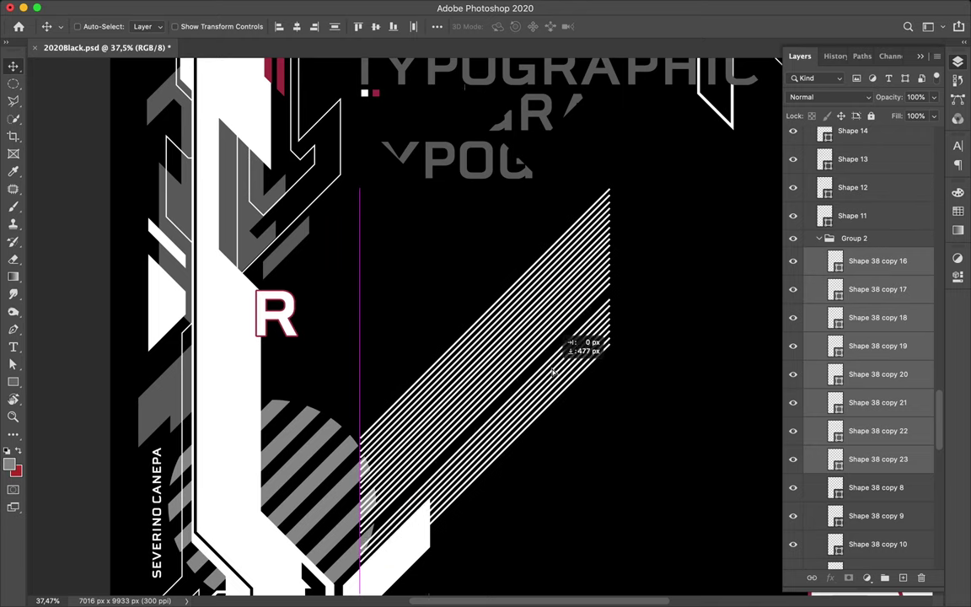
# Select all stripe layers and move the whole set upward behind TYPOGRAPHIC.
pyautogui.scroll(-5, 860, 337)
pyautogui.scroll(-5, 860, 338)
pyautogui.keyDown('shift'); pyautogui.click(864, 470); pyautogui.keyUp('shift')
pyautogui.moveTo(520, 405)
pyautogui.mouseDown()
pyautogui.moveTo(520, 221)
pyautogui.moveTo(487, 127)
pyautogui.moveTo(503, 99)
pyautogui.mouseUp()
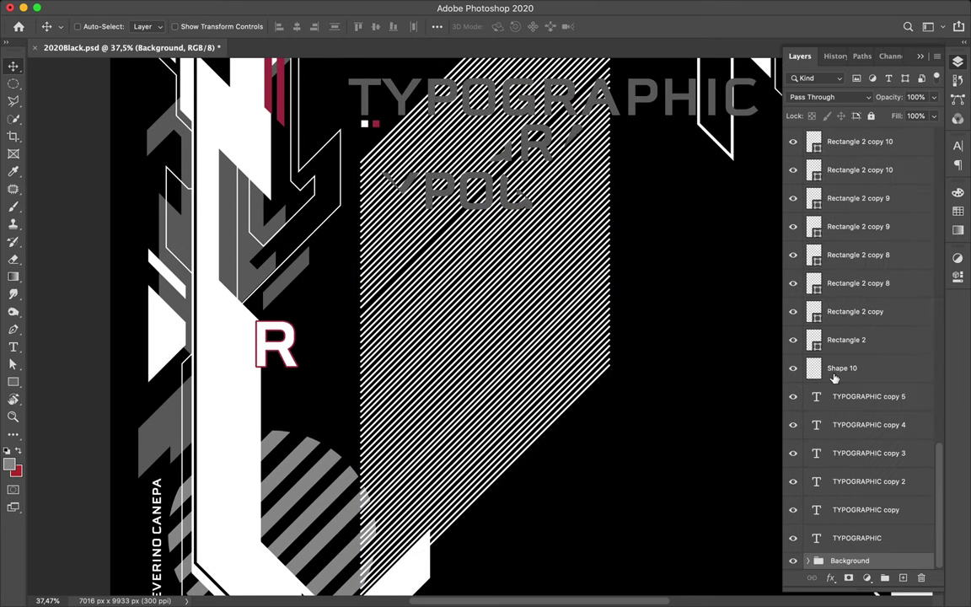
# Make a flattened merged copy of the stripe group (Group 2).
pyautogui.scroll(5, 890, 296)
pyautogui.scroll(10, 861, 281)
pyautogui.scroll(-5, 877, 304)
pyautogui.scroll(-5, 877, 299)
pyautogui.scroll(-5, 877, 304)
pyautogui.scroll(-5, 853, 486)
pyautogui.click(856, 236)
pyautogui.press('super+j')
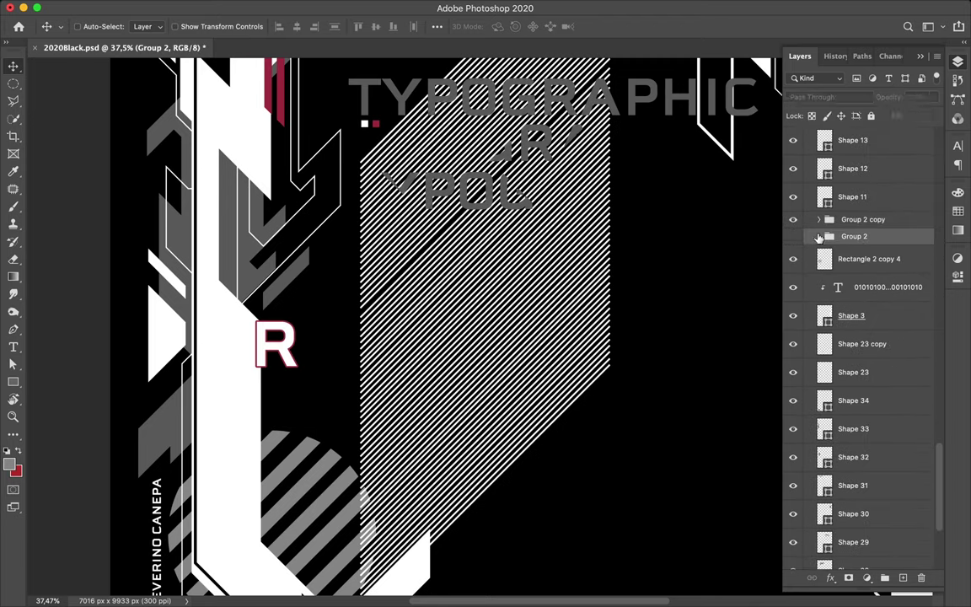
# Select the stripe line layers, adjust their alignment options, and reposition the stripe group.
pyautogui.click(819, 238)
pyautogui.click(872, 259)
pyautogui.scroll(-5, 873, 337)
pyautogui.keyDown('shift'); pyautogui.click(864, 296); pyautogui.keyUp('shift')
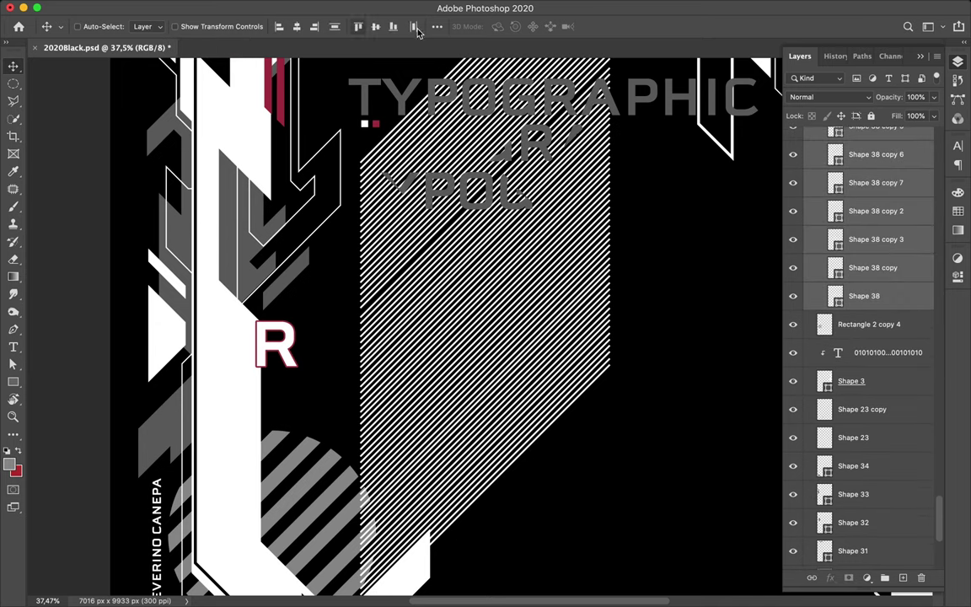
pyautogui.click(436, 26)
pyautogui.scroll(3, 833, 229)
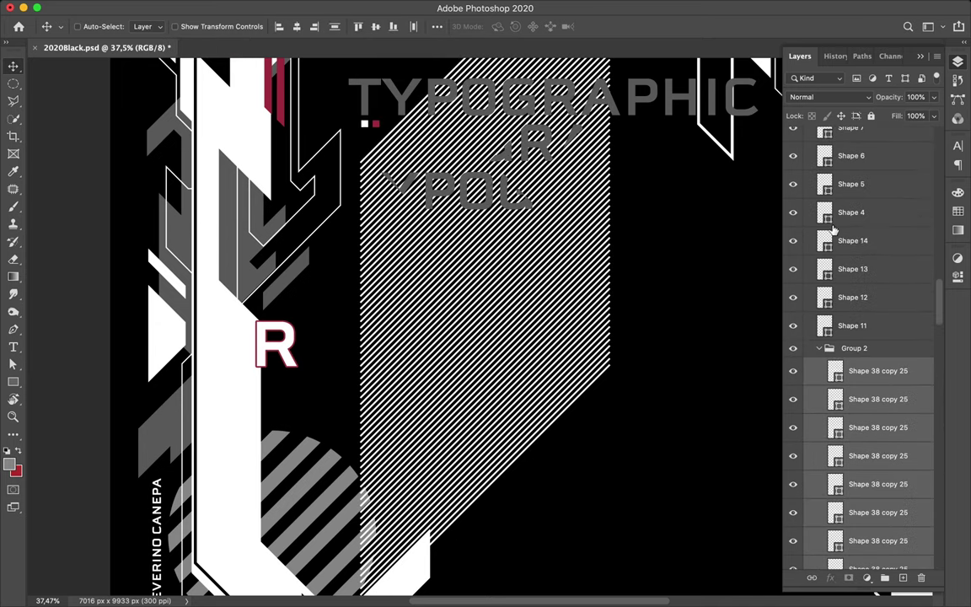
pyautogui.click(854, 284)
pyautogui.moveTo(855, 284); pyautogui.dragTo(525, 227)
# Lasso a hatch piece, copy it to Layer 3, and move it onto the left white shapes.
pyautogui.press('p')
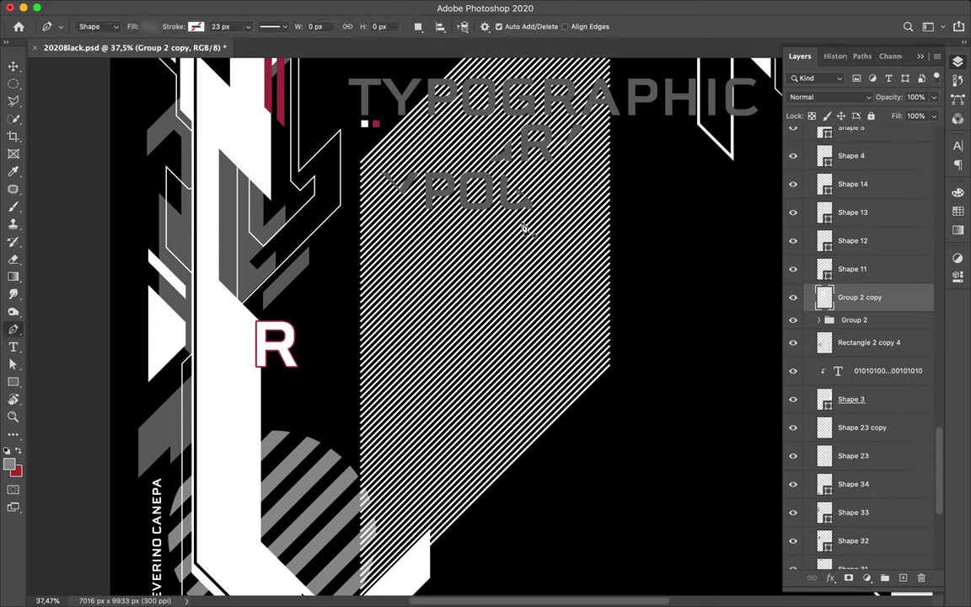
pyautogui.click(452, 98)
pyautogui.hotkey('ctrl', 'z')
pyautogui.press('l')
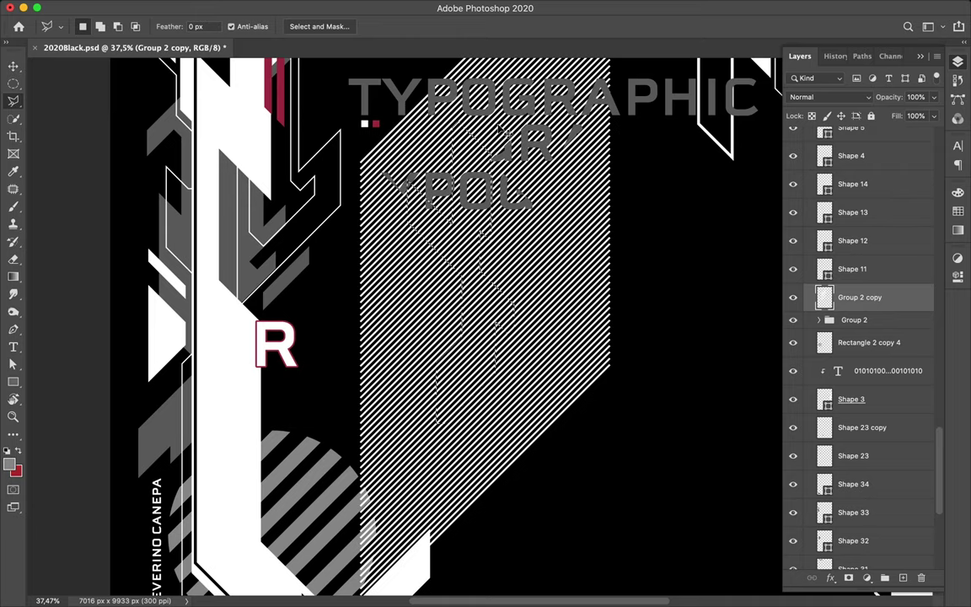
pyautogui.hotkey('ctrl', 'j')
pyautogui.press('v')
pyautogui.moveTo(462, 288)
pyautogui.mouseDown()
pyautogui.moveTo(344, 229)
pyautogui.moveTo(221, 279)
pyautogui.moveTo(206, 274)
pyautogui.mouseUp()
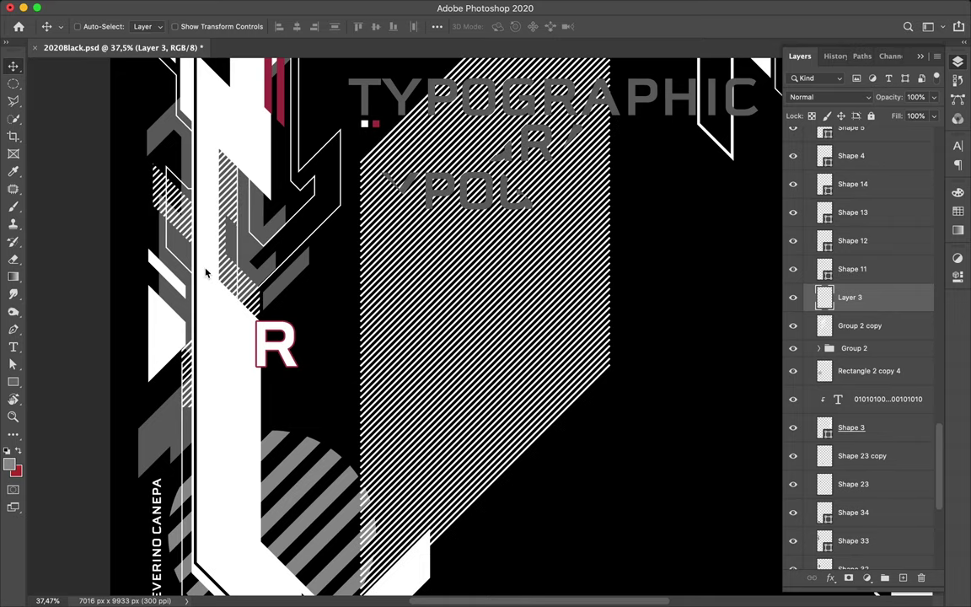
pyautogui.scroll(-3, 424, 272)
# Recolour the Shape 38 stripe strokes red and hide the white merged hatch copy.
pyautogui.click(854, 348)
pyautogui.click(819, 348)
pyautogui.click(868, 368)
pyautogui.scroll(-8, 867, 362)
pyautogui.press('a')
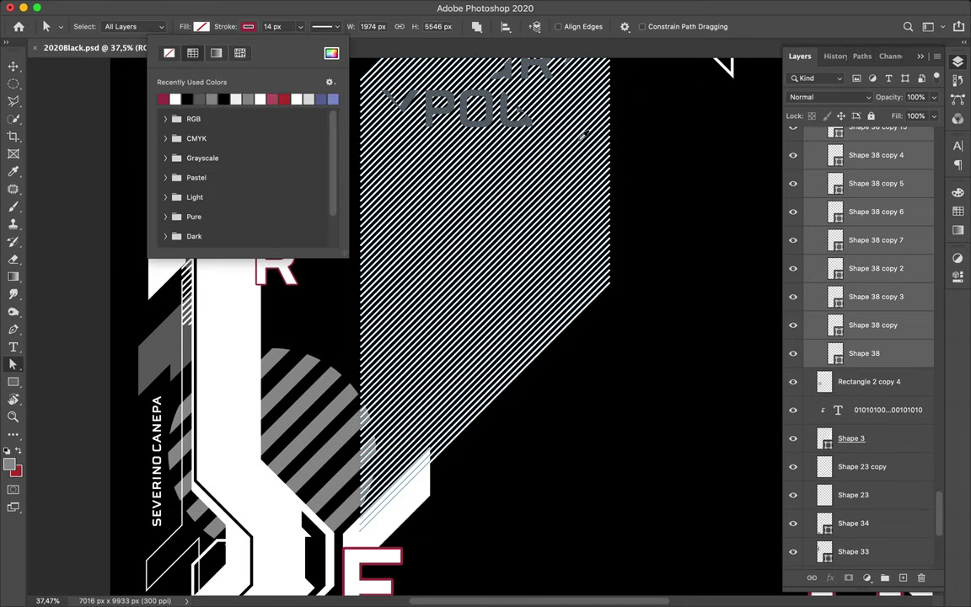
pyautogui.scroll(10, 864, 354)
pyautogui.click(819, 340)
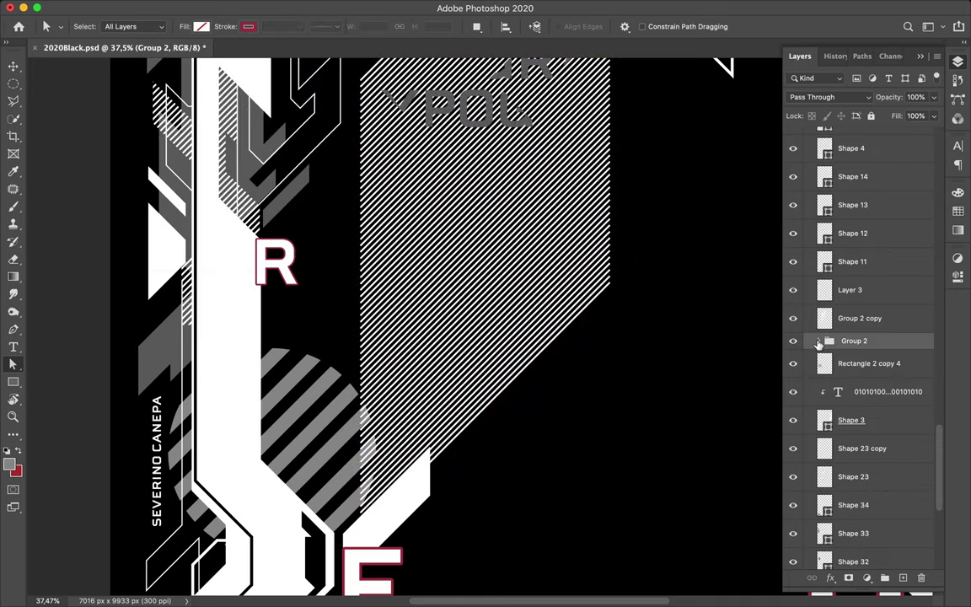
pyautogui.click(792, 318)
pyautogui.click(869, 364)
# Cut a circular piece from a merged red stripe copy and place it just below the R.
pyautogui.press('m')
pyautogui.moveTo(452, 188); pyautogui.dragTo(497, 234)
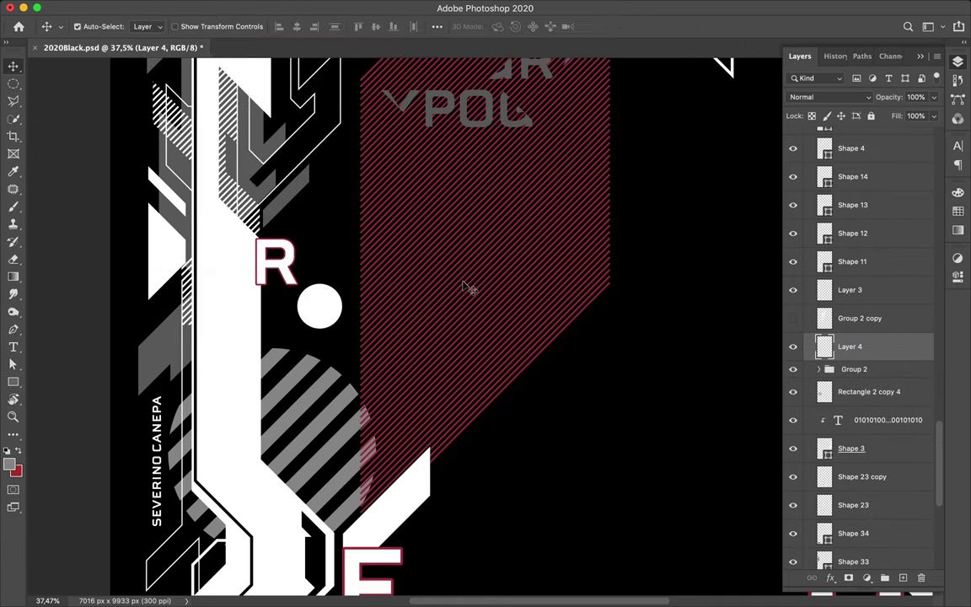
pyautogui.click(819, 340)
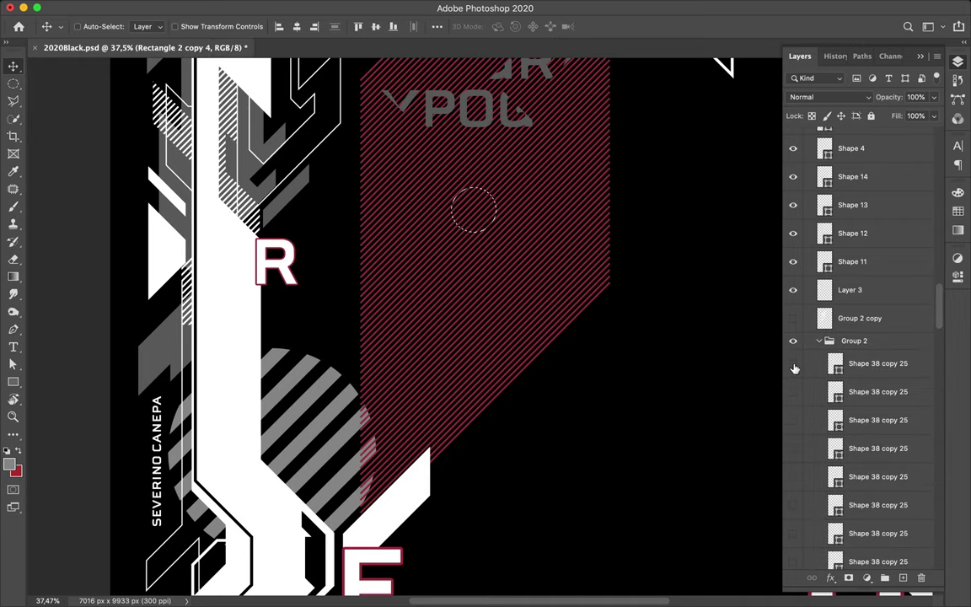
pyautogui.click(819, 340)
pyautogui.hotkey('ctrl', 'j')
pyautogui.hotkey('ctrl', 'e')
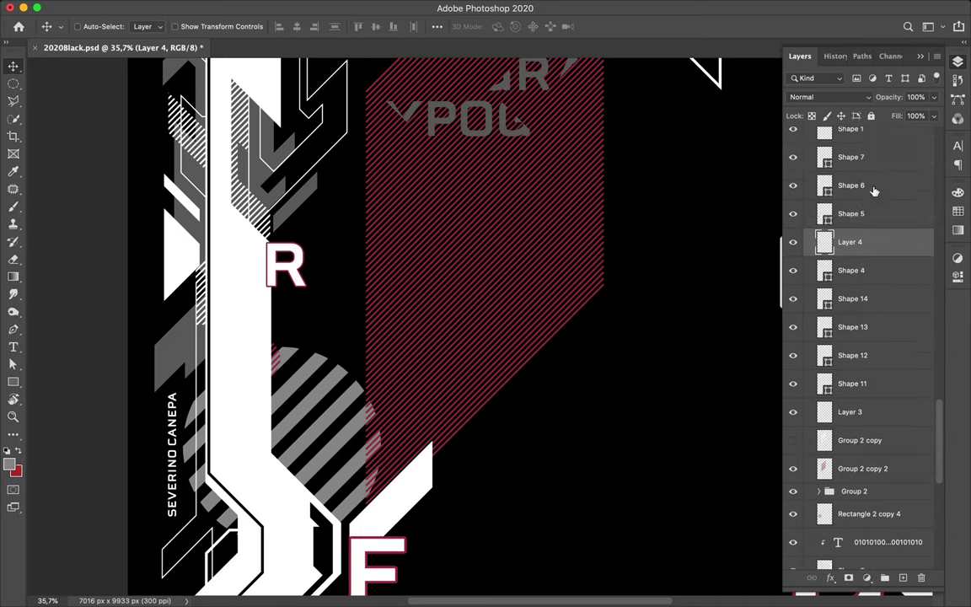
pyautogui.hotkey('ctrl', ']')
pyautogui.hotkey('ctrl', ']')
pyautogui.hotkey('ctrl', ']')
pyautogui.hotkey('ctrl', ']')
pyautogui.hotkey('ctrl', ']')
pyautogui.hotkey('ctrl', ']')
pyautogui.hotkey('ctrl', ']')
pyautogui.moveTo(279, 357); pyautogui.dragTo(278, 336)
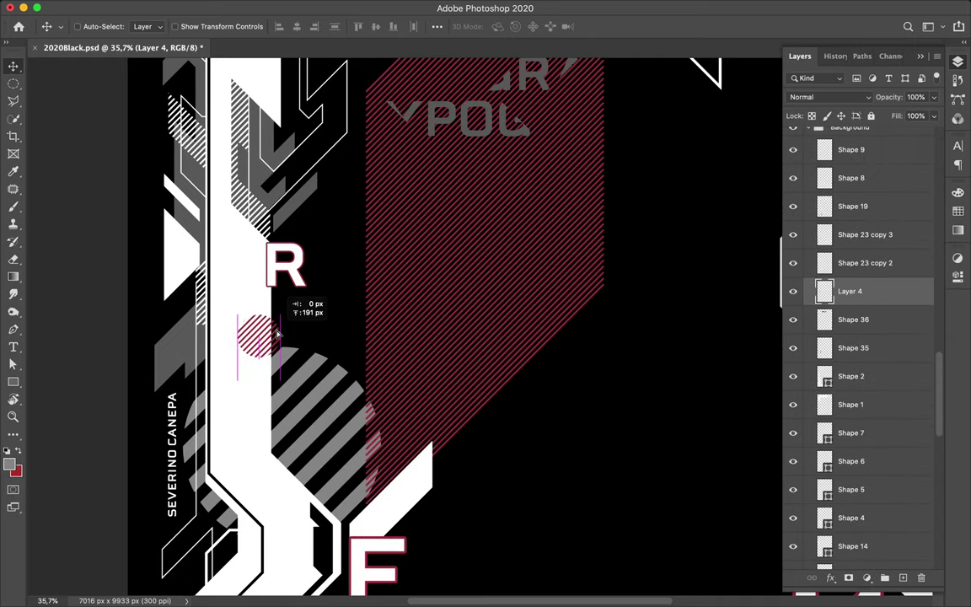
pyautogui.scroll(-3, 473, 293)
pyautogui.hscroll(5, 476, 293)
# Copy a large elliptical selection of the red hatching to a new Layer 5.
pyautogui.hotkey('ctrl', 'e')
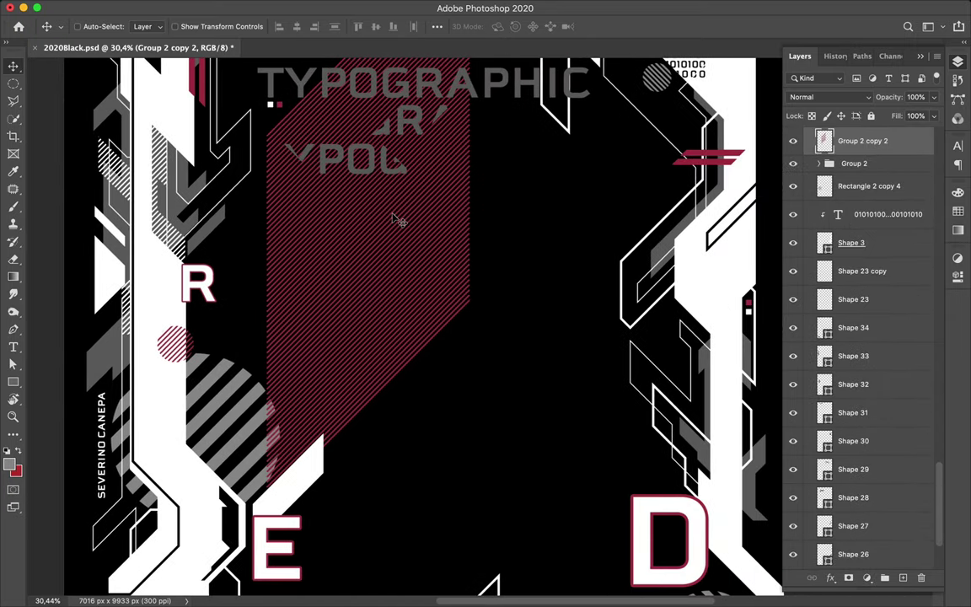
pyautogui.press('u')
pyautogui.moveTo(354, 183); pyautogui.dragTo(403, 235)
pyautogui.hotkey('ctrl', 'z')
pyautogui.press('m')
pyautogui.moveTo(280, 135); pyautogui.dragTo(492, 308)
pyautogui.hotkey('ctrl', 'j')
# Free Transform the big hatched circle and move it to the poster's upper-right corner.
pyautogui.press('v')
pyautogui.moveTo(396, 219); pyautogui.dragTo(489, 245)
pyautogui.hotkey('ctrl', 't')
pyautogui.moveTo(289, 203)
pyautogui.mouseDown()
pyautogui.moveTo(342, 282)
pyautogui.moveTo(291, 207)
pyautogui.mouseUp()
pyautogui.press('Return')
pyautogui.scroll(-5, 384, 213)
pyautogui.hscroll(5, 384, 213)
pyautogui.hotkey('ctrl', '0')
pyautogui.moveTo(497, 261); pyautogui.dragTo(640, 156)
# Move Layer 5 behind the frame shapes, between Shape 24 and Shape 22.
pyautogui.click(958, 62)
pyautogui.scroll(-1, 869, 538)
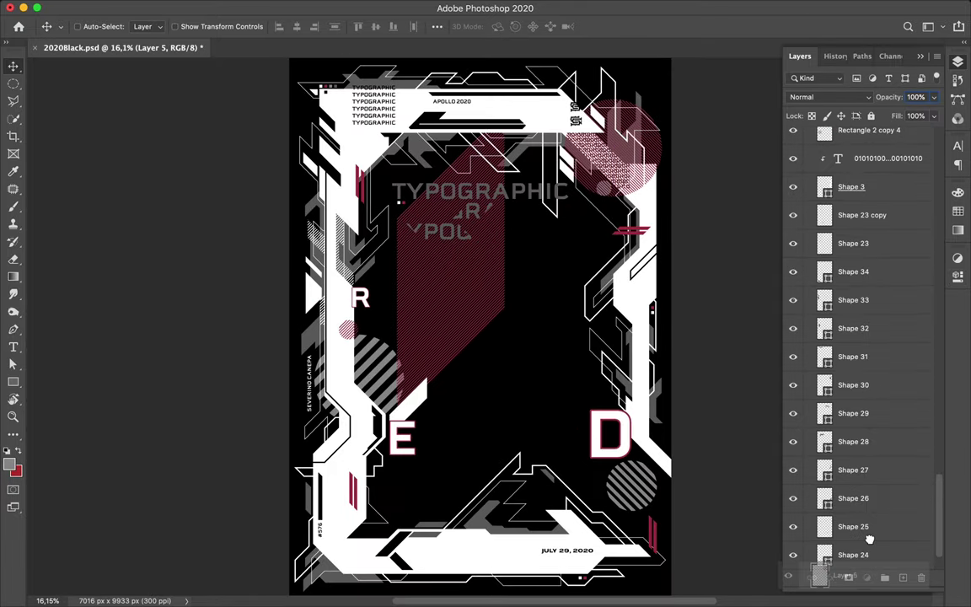
pyautogui.moveTo(869, 538); pyautogui.dragTo(852, 548)
pyautogui.moveTo(666, 147); pyautogui.dragTo(650, 80)
pyautogui.keyDown('ctrl'); pyautogui.click(489, 285); pyautogui.keyUp('ctrl')
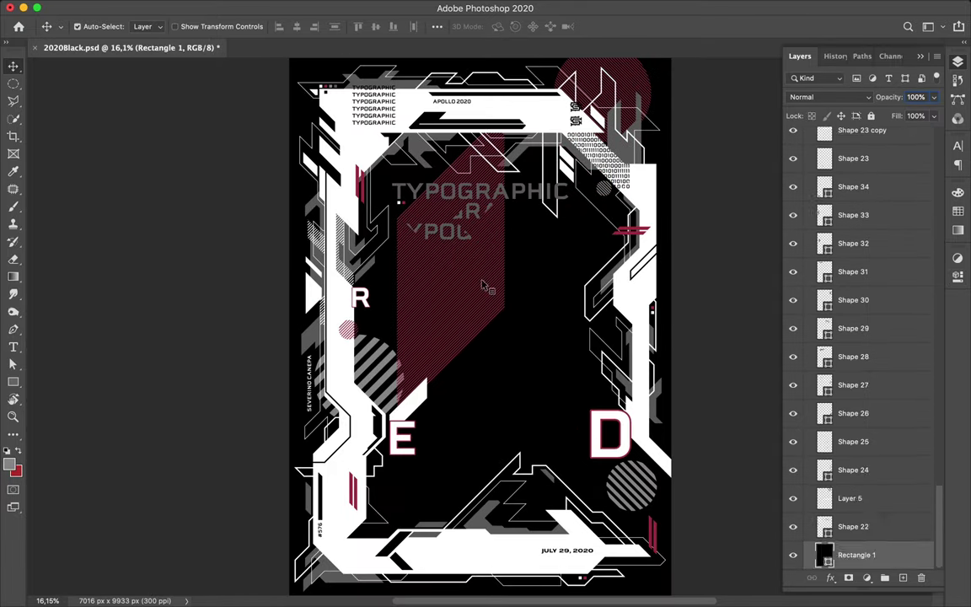
# Select the stripe line layers and change their stroke colour to blue.
pyautogui.click(821, 228)
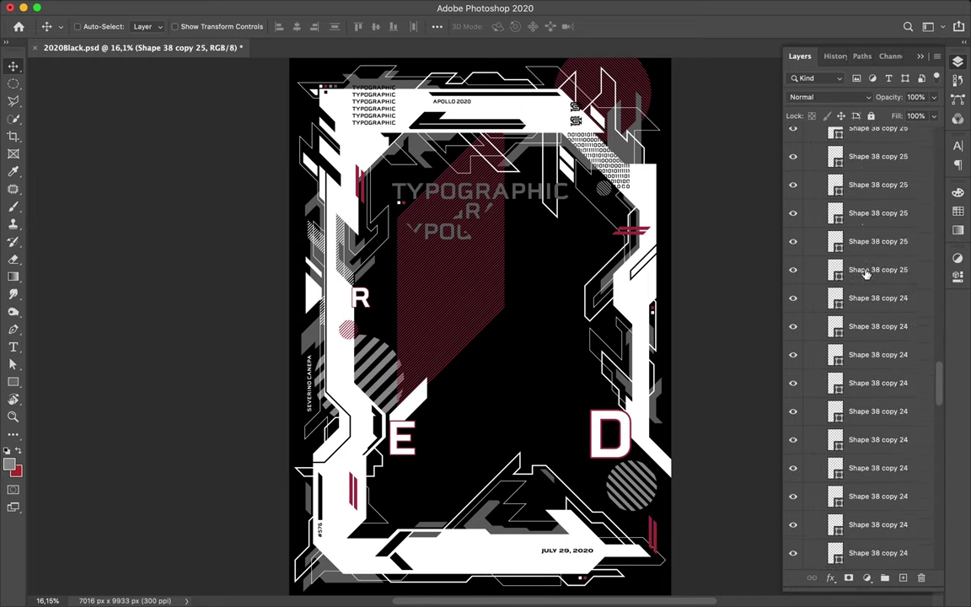
pyautogui.scroll(-3, 863, 276)
pyautogui.keyDown('shift'); pyautogui.click(864, 233); pyautogui.keyUp('shift')
pyautogui.press('a')
pyautogui.click(248, 26)
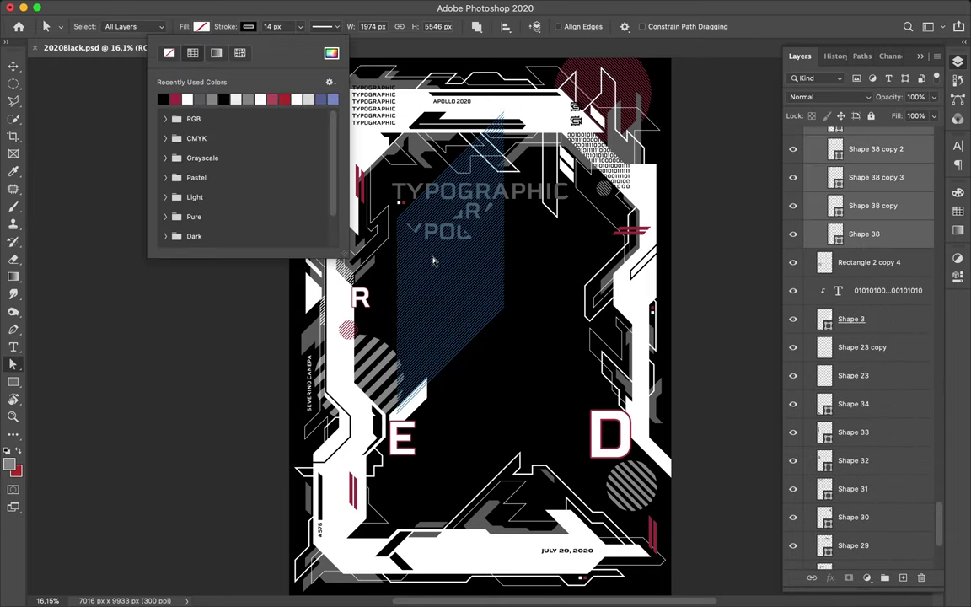
# Lasso a hatch piece from a merged stripe copy into Layer 6 at the top of the stack.
pyautogui.click(434, 256)
pyautogui.scroll(2, 447, 262)
pyautogui.moveTo(854, 226); pyautogui.dragTo(853, 218)
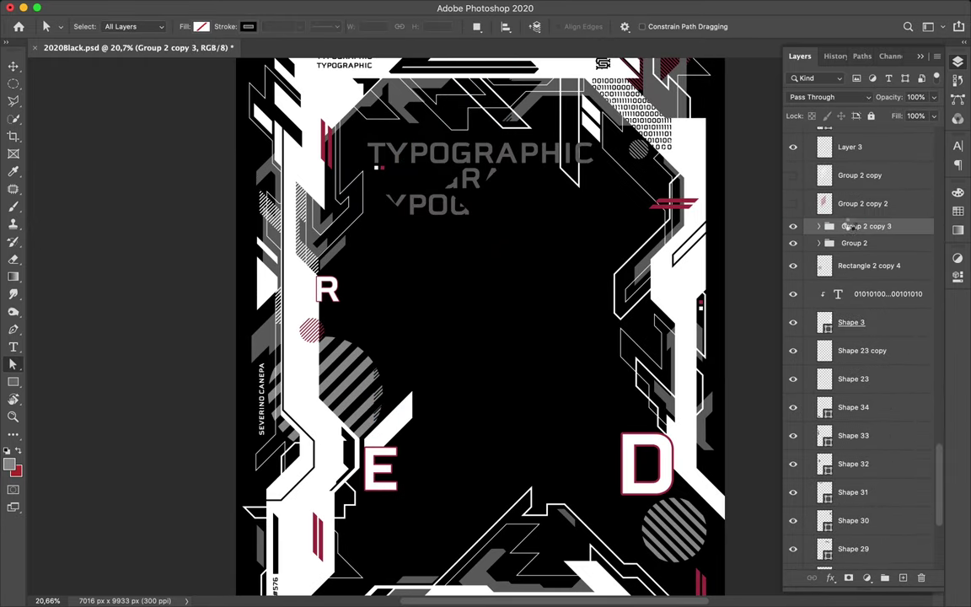
pyautogui.press('l')
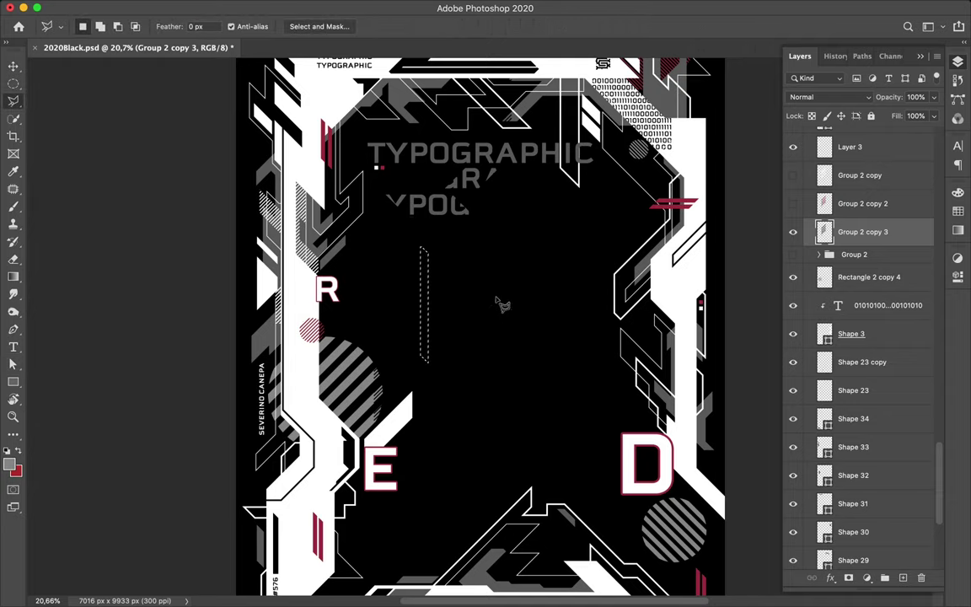
pyautogui.hotkey('ctrl', 'j')
pyautogui.press('v')
pyautogui.moveTo(852, 231); pyautogui.dragTo(846, 139)
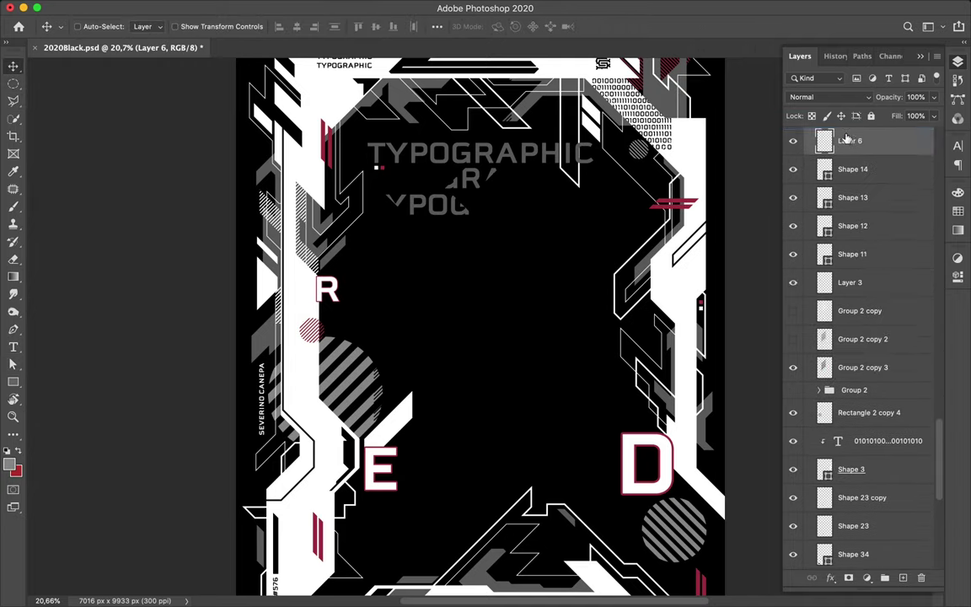
pyautogui.moveTo(845, 139); pyautogui.dragTo(847, 137)
# Lasso another hatch piece into Layer 7, raise it, and position it on the top-left frame.
pyautogui.scroll(1, 483, 327)
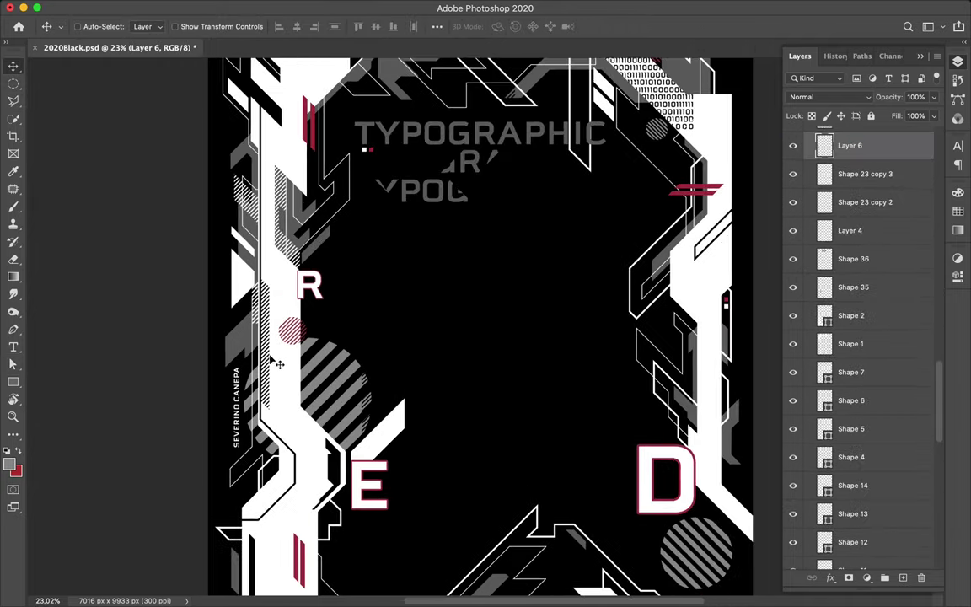
pyautogui.scroll(-2, 271, 361)
pyautogui.keyDown('ctrl'); pyautogui.click(429, 338); pyautogui.keyUp('ctrl')
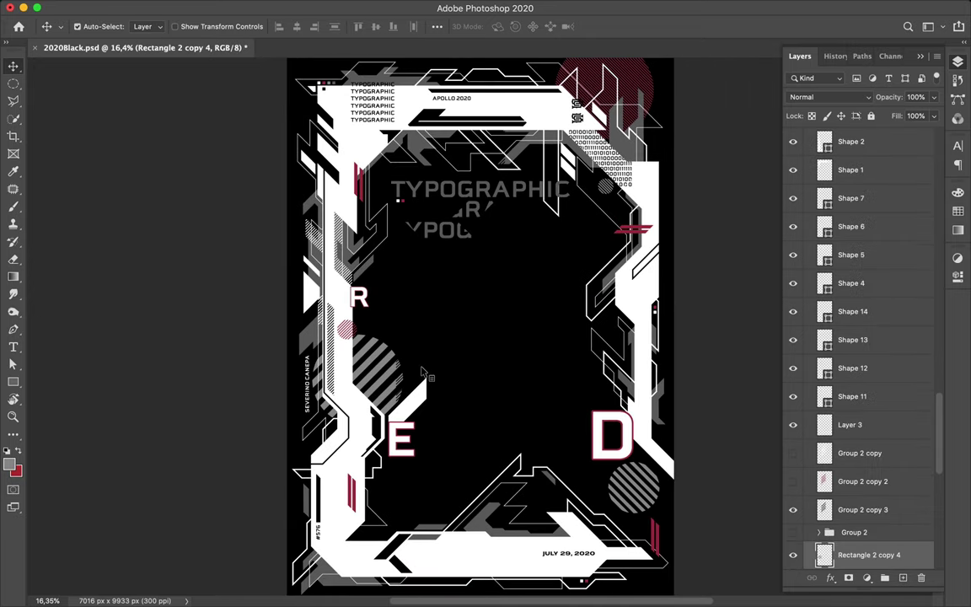
pyautogui.keyDown('ctrl'); pyautogui.click(482, 330); pyautogui.keyUp('ctrl')
pyautogui.press('l')
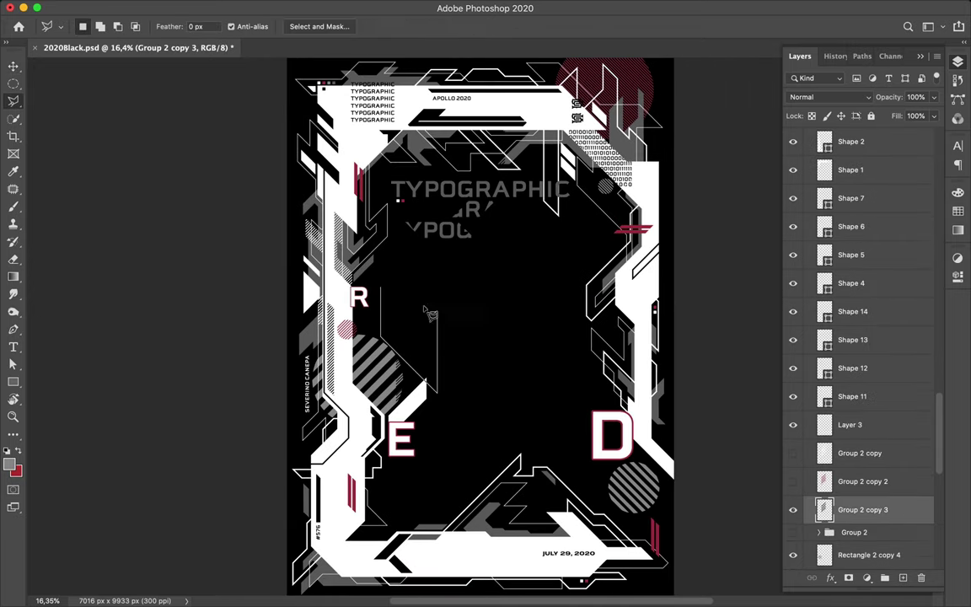
pyautogui.hotkey('ctrl', 'j')
pyautogui.press('v')
pyautogui.moveTo(852, 505); pyautogui.dragTo(842, 194)
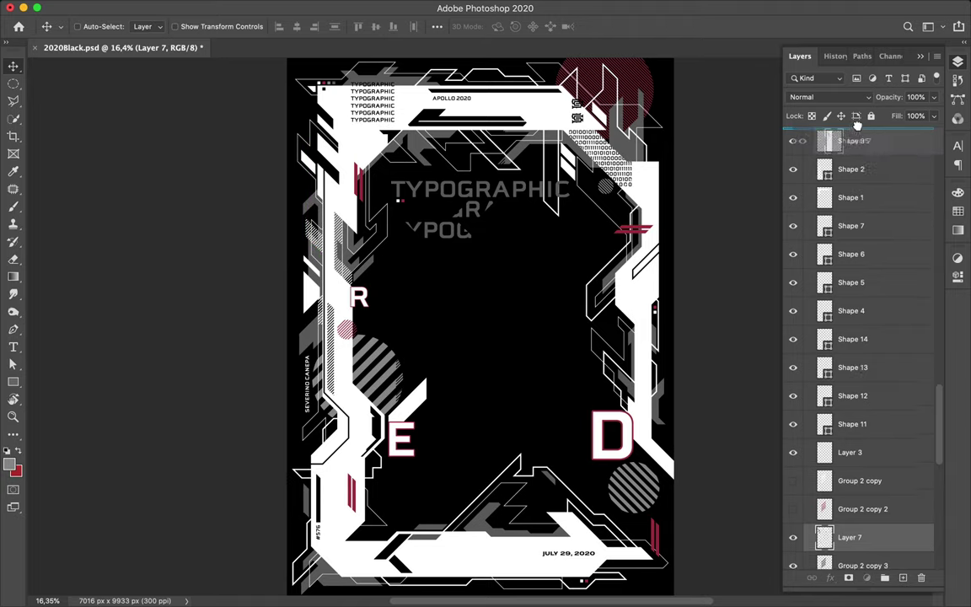
pyautogui.hotkey('ctrl', 't')
pyautogui.press('Escape')
pyautogui.moveTo(329, 135); pyautogui.dragTo(353, 126)
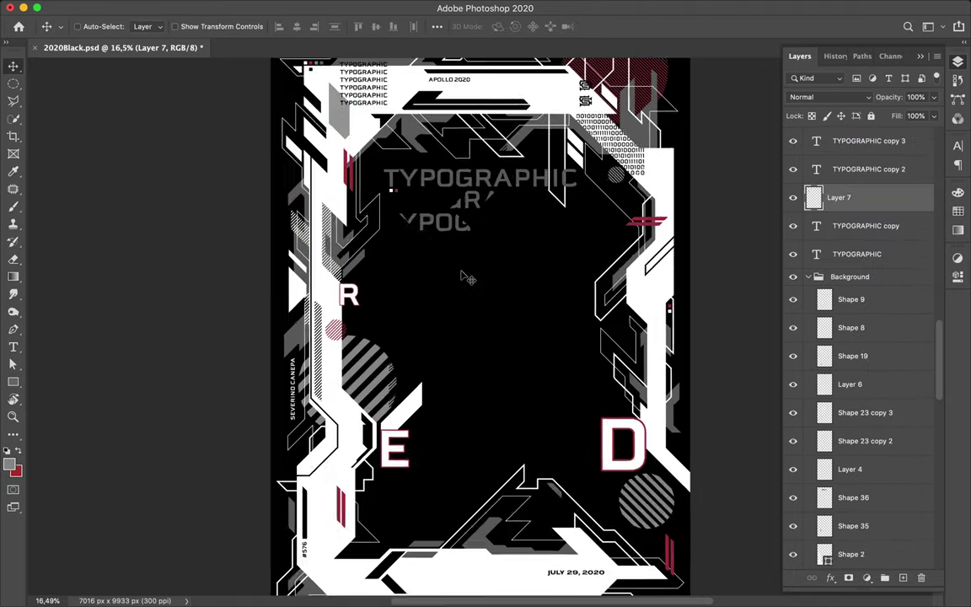
pyautogui.scroll(5, 456, 287)
# Draw a crimson-filled angular accent shape near the bottom-left corner.
pyautogui.keyDown('ctrl'); pyautogui.click(364, 489); pyautogui.keyUp('ctrl')
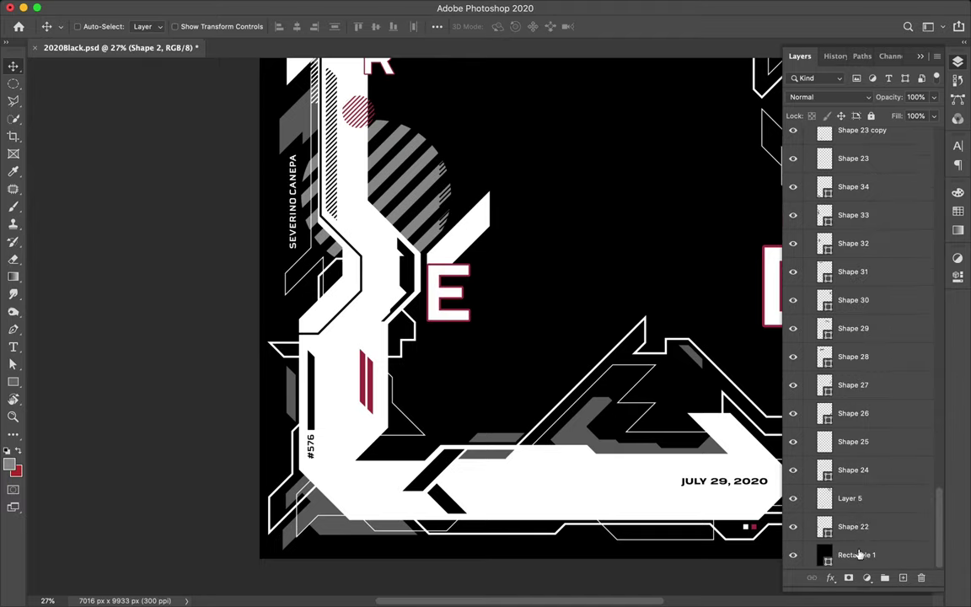
pyautogui.press('p')
pyautogui.click(372, 437)
pyautogui.moveTo(425, 429); pyautogui.dragTo(372, 445)
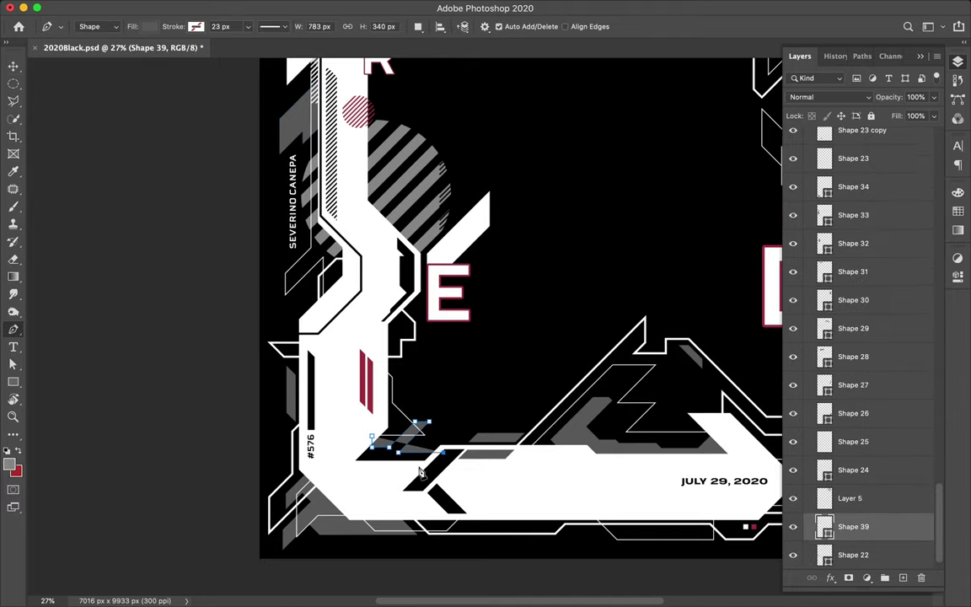
pyautogui.click(149, 26)
pyautogui.click(64, 98)
pyautogui.scroll(-2, 521, 334)
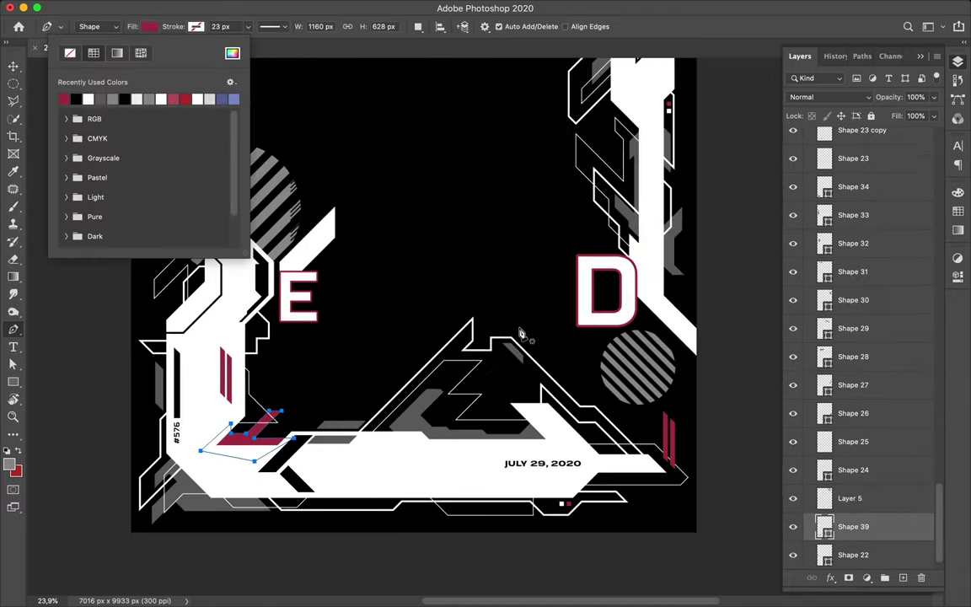
pyautogui.press('Return')
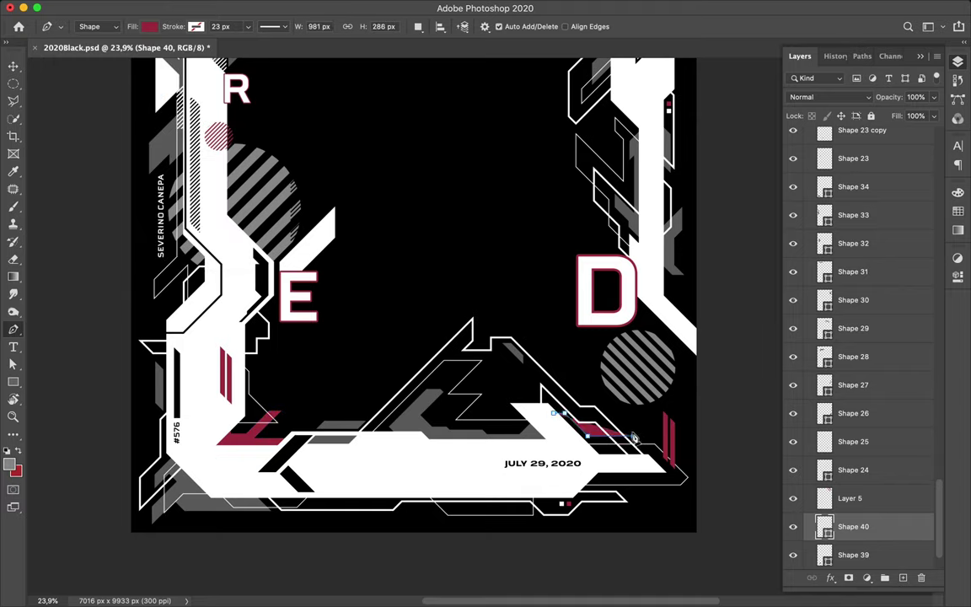
# Add crimson accents near the date and below the bottom band on the left frame.
pyautogui.click(642, 445)
pyautogui.click(624, 465)
pyautogui.press('Return')
pyautogui.click(332, 494)
pyautogui.click(358, 504)
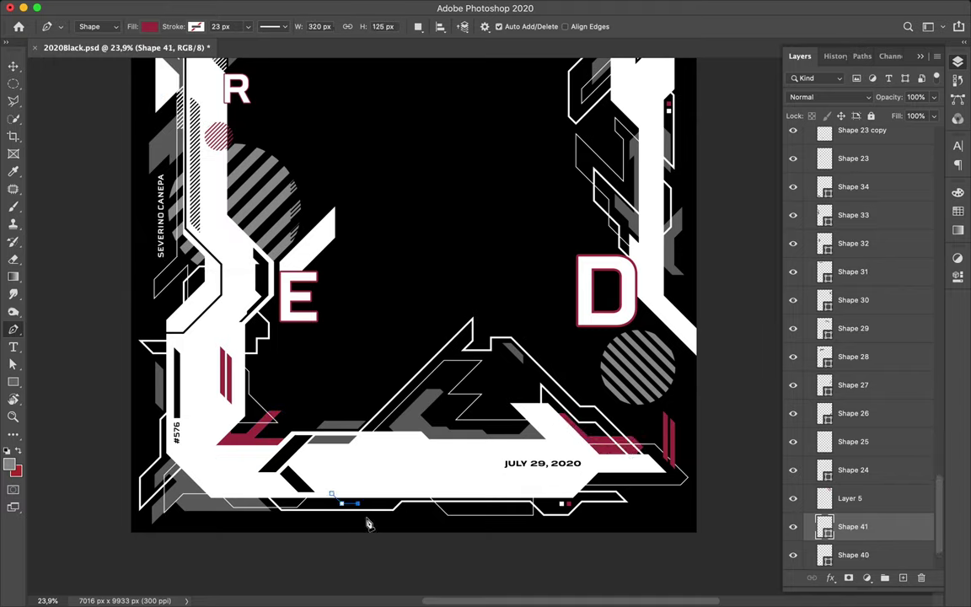
pyautogui.click(455, 494)
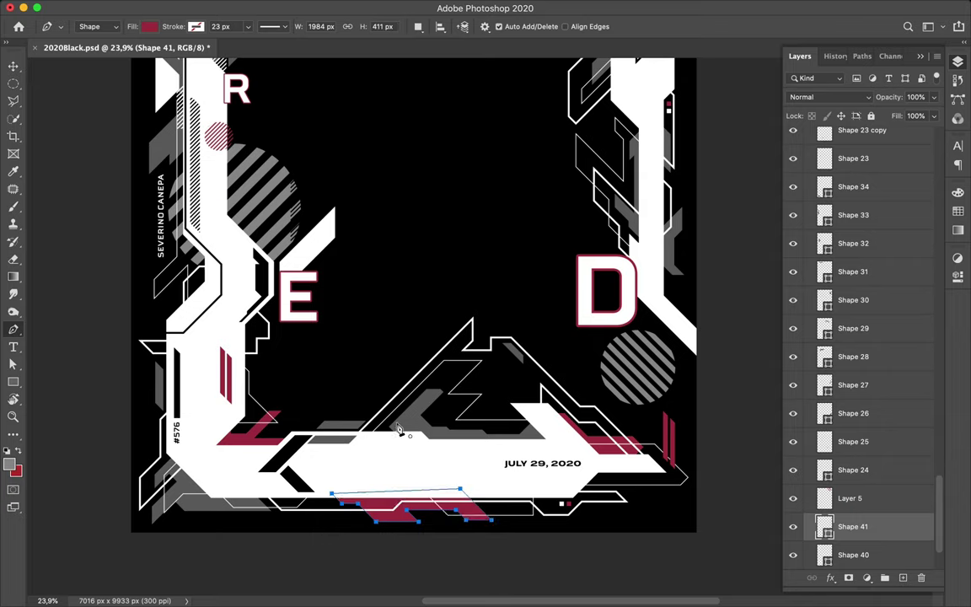
pyautogui.scroll(3, 233, 360)
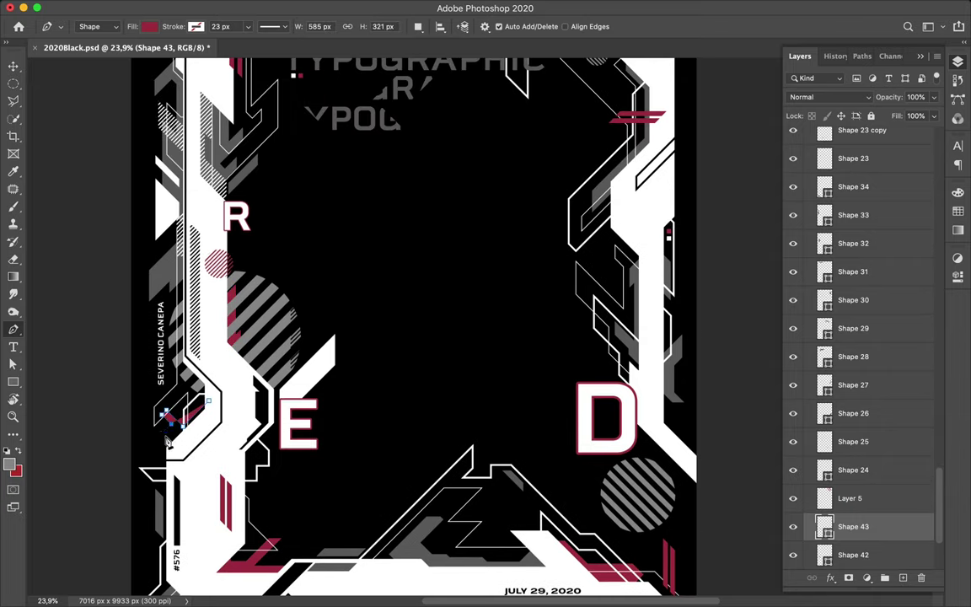
pyautogui.press('Return')
# Start a red accent on the top-right frame and move the outlined parallelogram beside the right frame.
pyautogui.scroll(3, 371, 298)
pyautogui.hscroll(2, 371, 298)
pyautogui.click(589, 157)
pyautogui.click(624, 135)
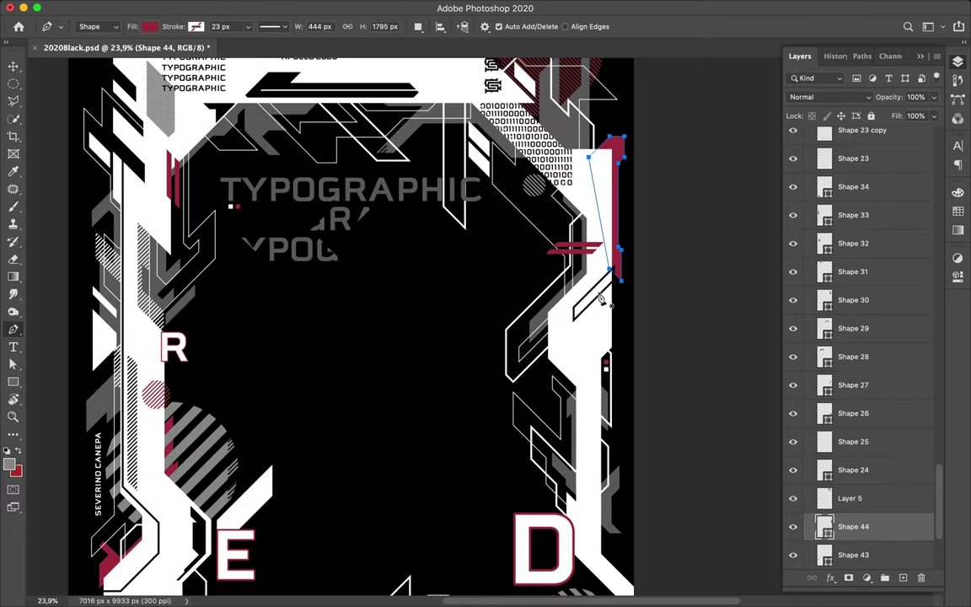
pyautogui.press('a')
pyautogui.scroll(3, 616, 270)
pyautogui.moveTo(673, 241); pyautogui.dragTo(697, 264)
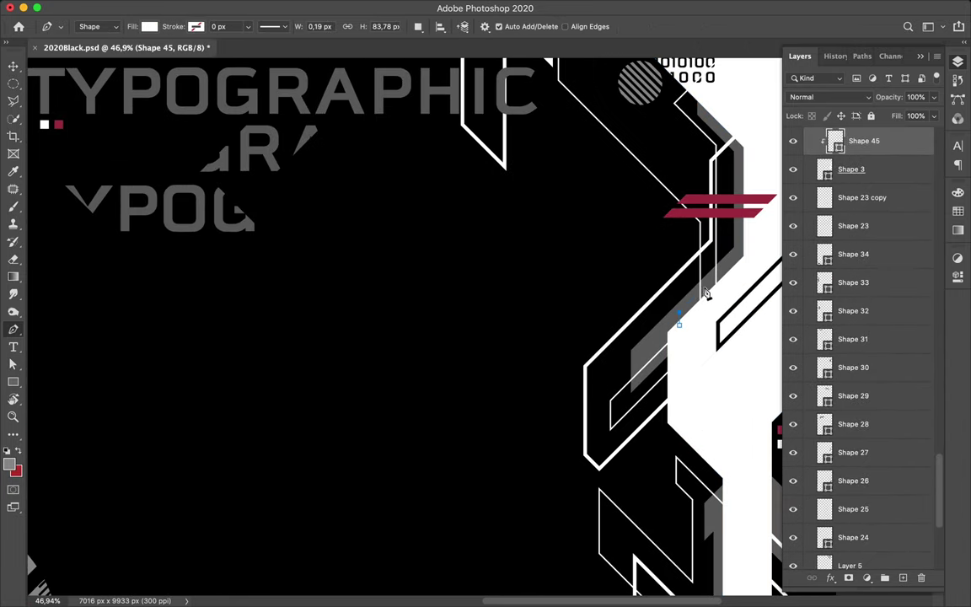
# Draw a thin white line along the binary digits and stack Shape 46 beneath Shape 3.
pyautogui.scroll(1, 706, 293)
pyautogui.moveTo(626, 277); pyautogui.dragTo(647, 278)
pyautogui.moveTo(834, 144); pyautogui.dragTo(843, 160)
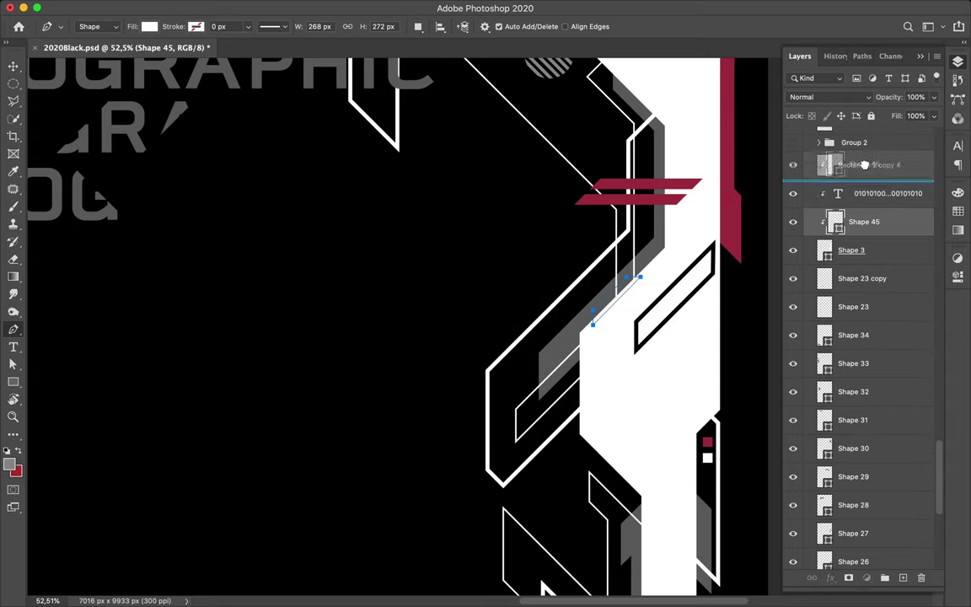
pyautogui.scroll(5, 451, 141)
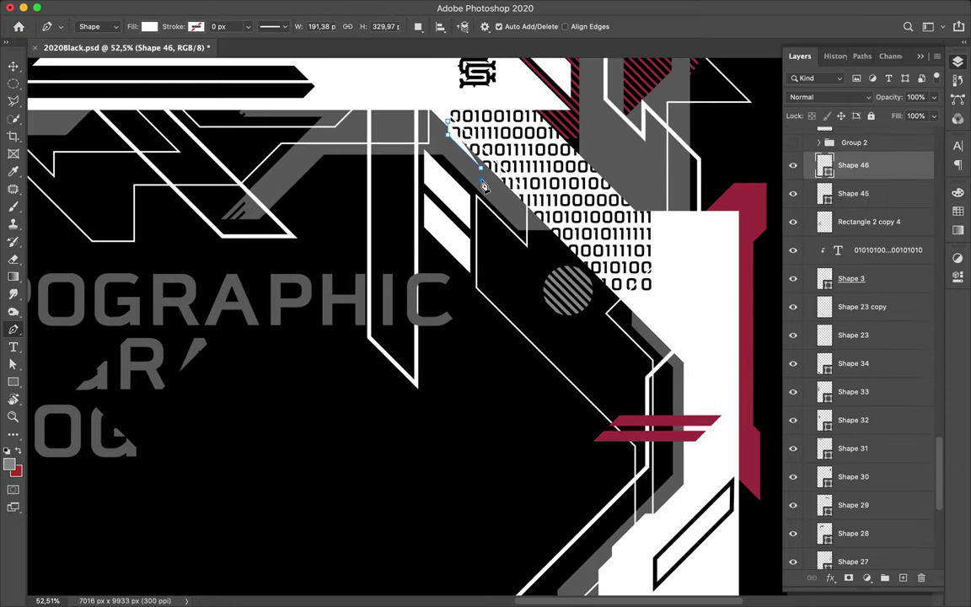
pyautogui.click(500, 196)
pyautogui.press('v')
pyautogui.moveTo(853, 165); pyautogui.dragTo(852, 287)
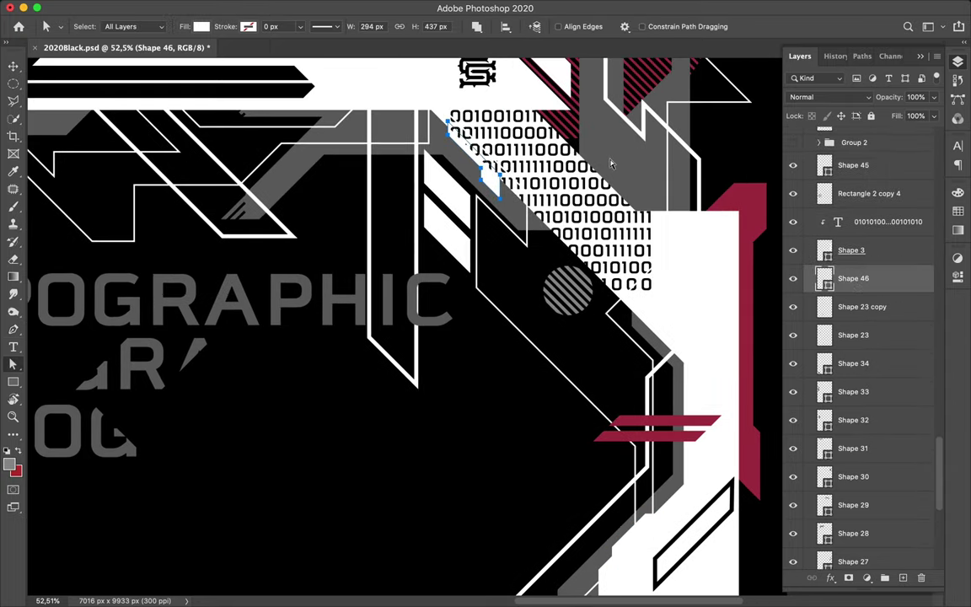
pyautogui.scroll(-1, 413, 261)
pyautogui.scroll(2, 405, 321)
# Draw a thin white-filled line beneath the top white band.
pyautogui.press('p')
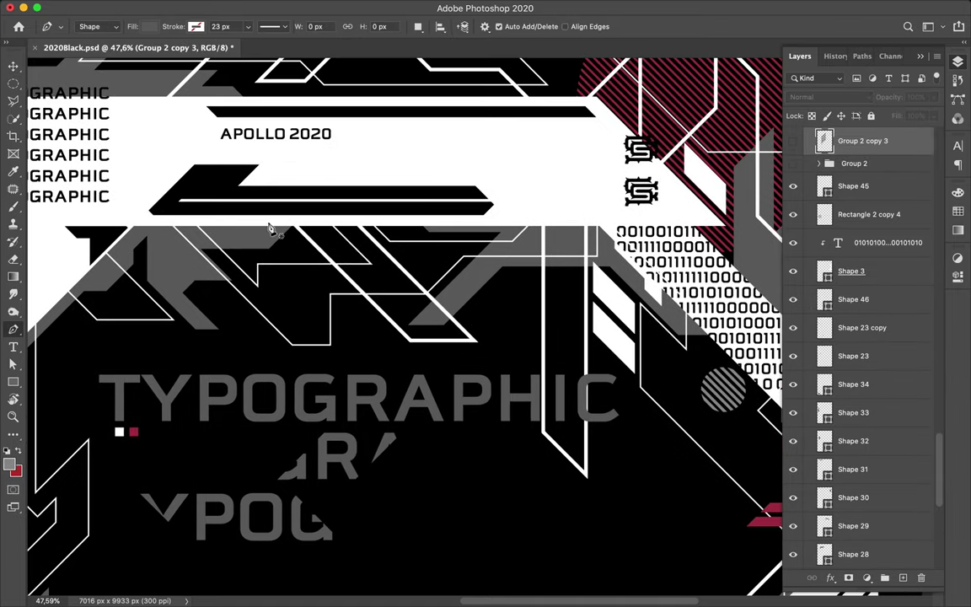
pyautogui.click(294, 225)
pyautogui.click(353, 284)
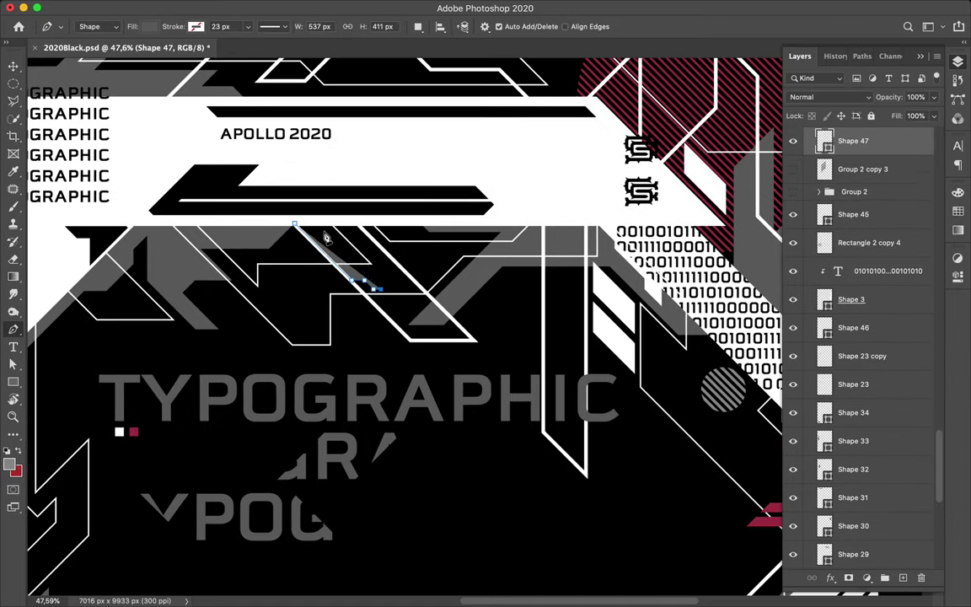
pyautogui.click(149, 26)
pyautogui.click(133, 98)
pyautogui.scroll(2, 296, 317)
pyautogui.scroll(2, 297, 317)
# Add a small white triangle and an angled white line in the upper linework.
pyautogui.click(279, 308)
pyautogui.click(289, 299)
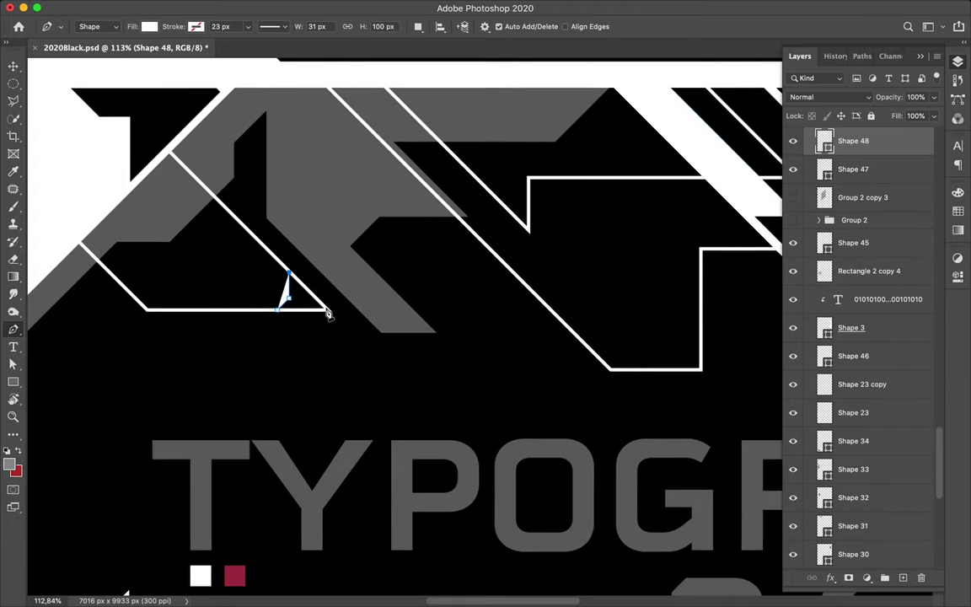
pyautogui.click(328, 309)
pyautogui.click(278, 309)
pyautogui.click(241, 305)
pyautogui.click(149, 304)
pyautogui.click(81, 236)
# Select the Shape 4 copy 2 layer and draw a grey diagonal shape near #576.
pyautogui.scroll(-2, 247, 316)
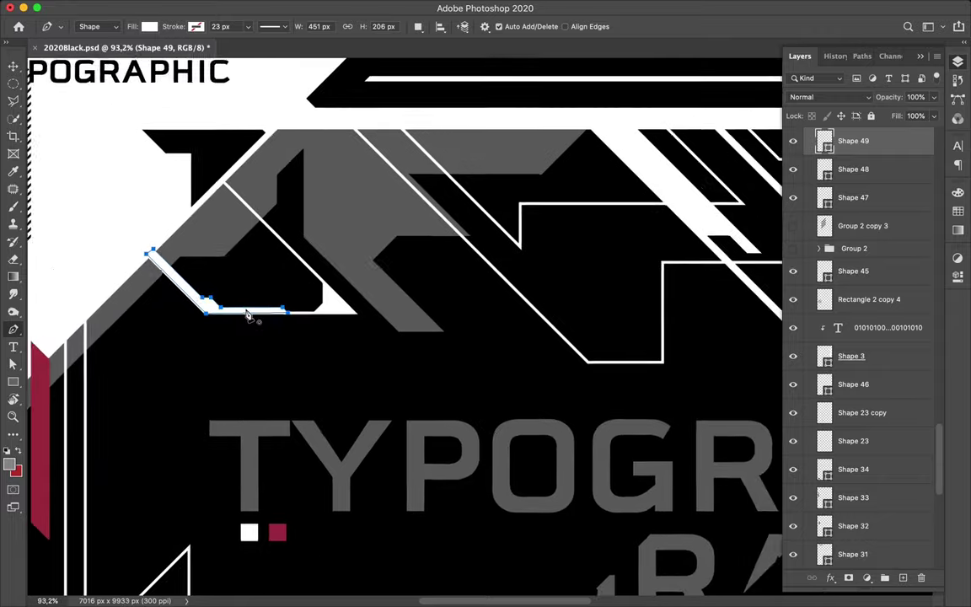
pyautogui.scroll(-3, 330, 318)
pyautogui.scroll(-5, 330, 319)
pyautogui.scroll(-5, 329, 303)
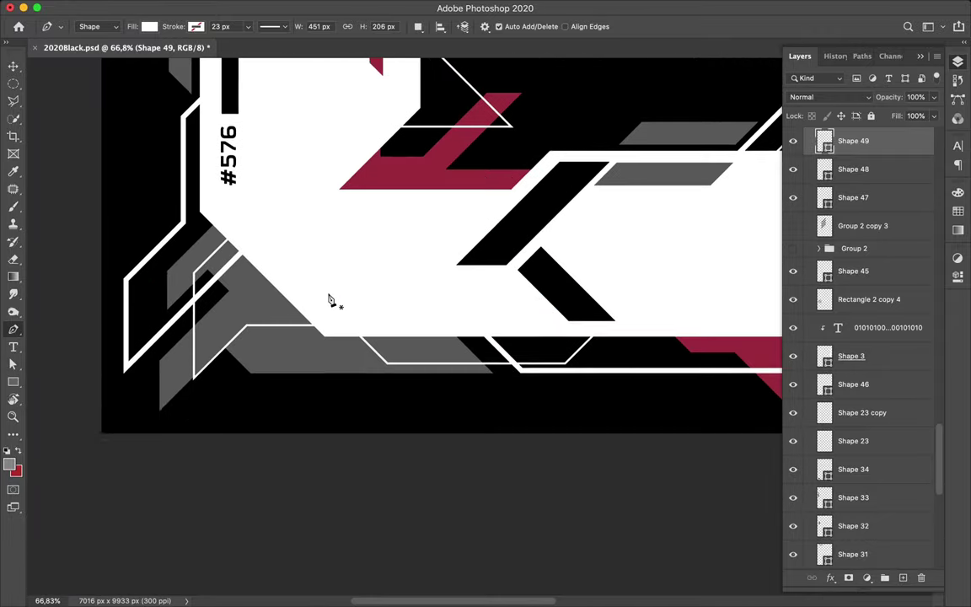
pyautogui.scroll(3, 330, 301)
pyautogui.scroll(-10, 856, 293)
pyautogui.click(856, 292)
pyautogui.click(212, 300)
pyautogui.click(346, 434)
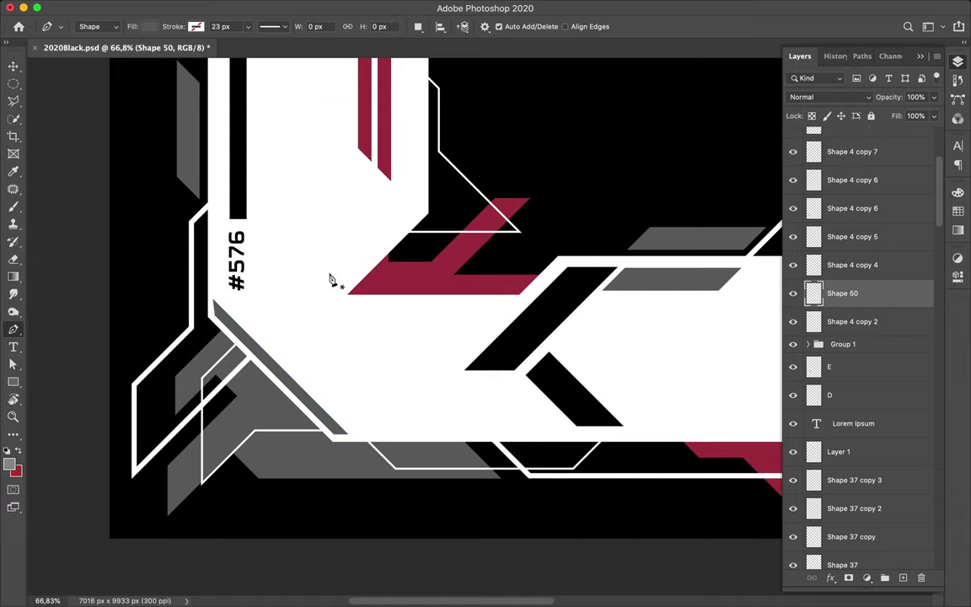
# Attempt a polygonal selection near #576 and dismiss the no-pixels-selected warning.
pyautogui.press('l')
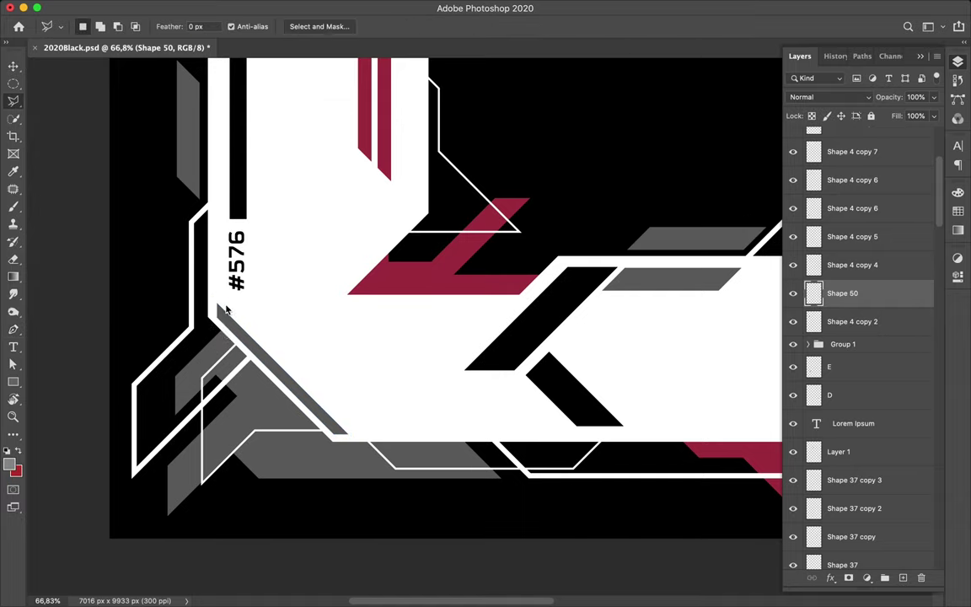
pyautogui.doubleClick(270, 316)
pyautogui.click(581, 208)
pyautogui.scroll(-2, 336, 310)
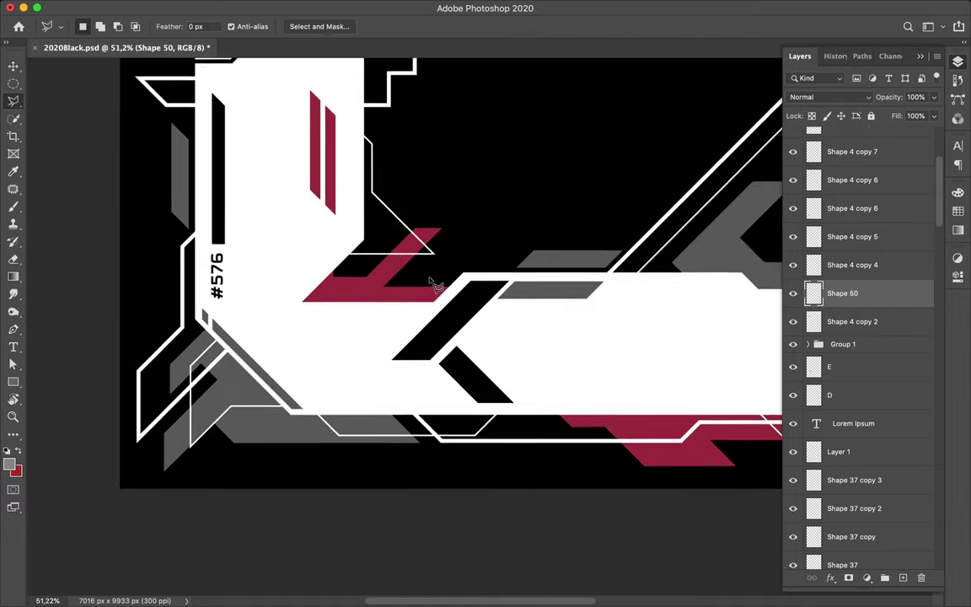
# Draw a thin black-filled shape beside the red bars on the left frame.
pyautogui.press('p')
pyautogui.click(310, 270)
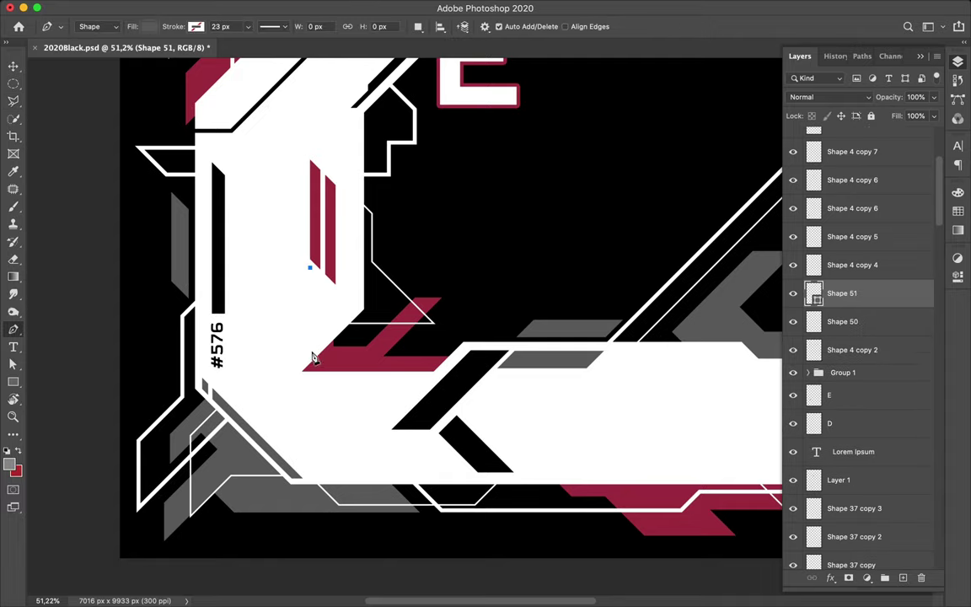
pyautogui.click(310, 344)
pyautogui.click(311, 270)
pyautogui.click(8, 464)
pyautogui.click(726, 329)
pyautogui.click(256, 26)
pyautogui.click(118, 98)
pyautogui.press('v')
pyautogui.scroll(3, 581, 274)
# Draw a small black shape beside the letter E.
pyautogui.press('p')
pyautogui.click(371, 289)
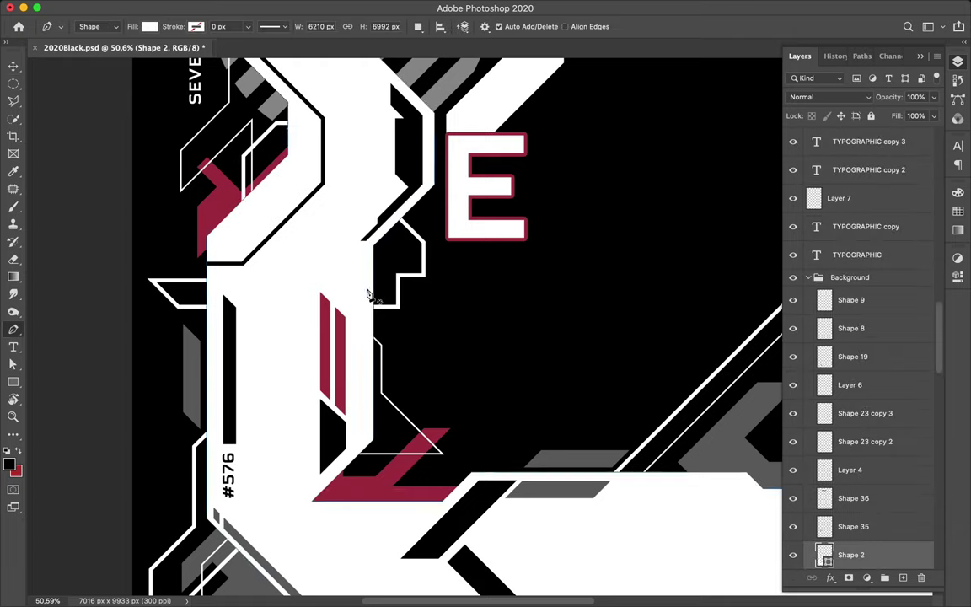
pyautogui.click(426, 282)
pyautogui.press('v')
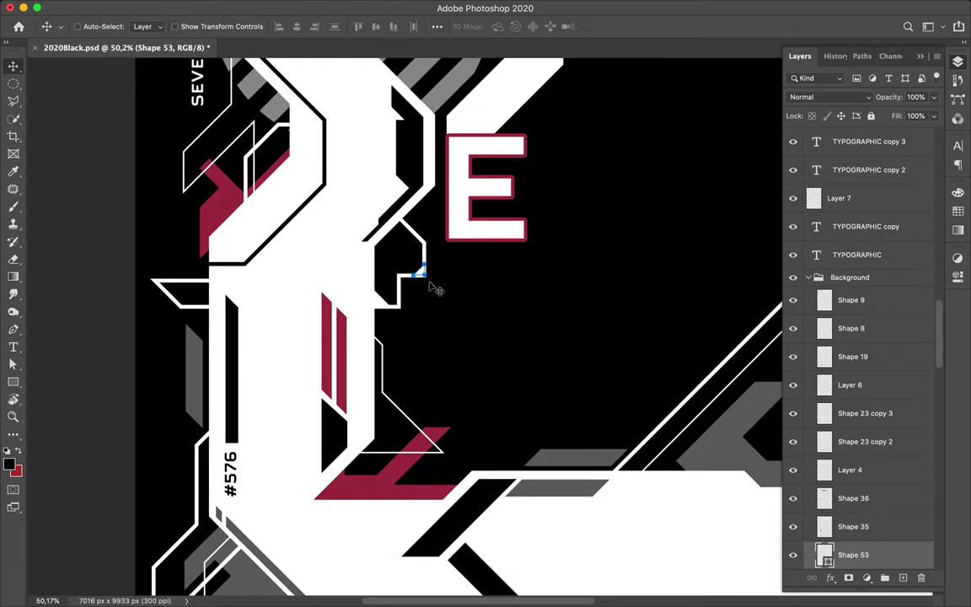
pyautogui.scroll(-3, 430, 282)
pyautogui.scroll(-3, 430, 281)
pyautogui.scroll(-3, 506, 270)
# Save the poster and select the TYPOGRAPHIC text layer.
pyautogui.hotkey('ctrl', 's')
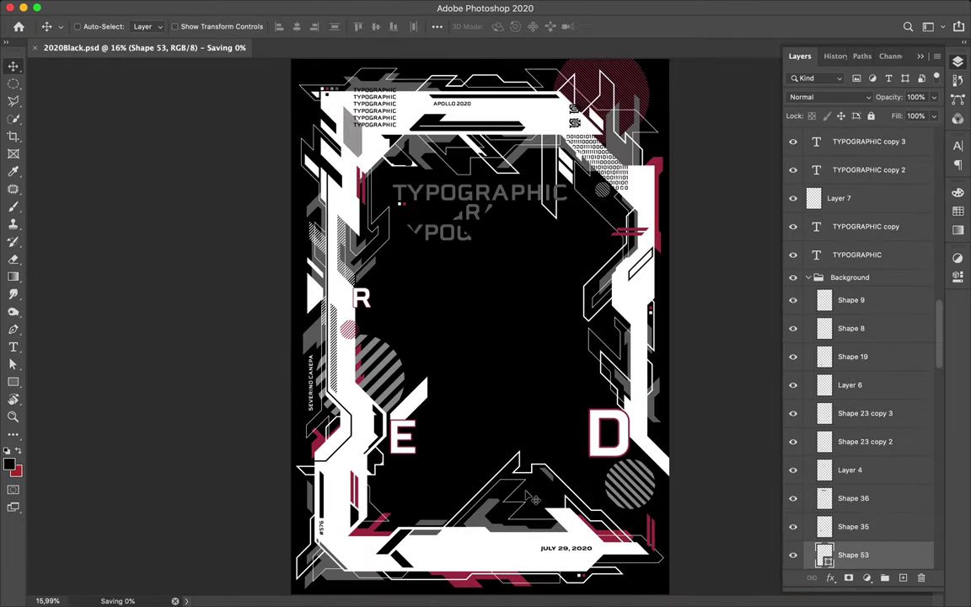
pyautogui.keyDown('ctrl'); pyautogui.click(505, 228); pyautogui.keyUp('ctrl')
pyautogui.keyDown('ctrl'); pyautogui.click(476, 196); pyautogui.keyUp('ctrl')
# Copy TYPOGRAPHIC onto the bottom white band and make the copy black.
pyautogui.moveTo(466, 343); pyautogui.dragTo(477, 581)
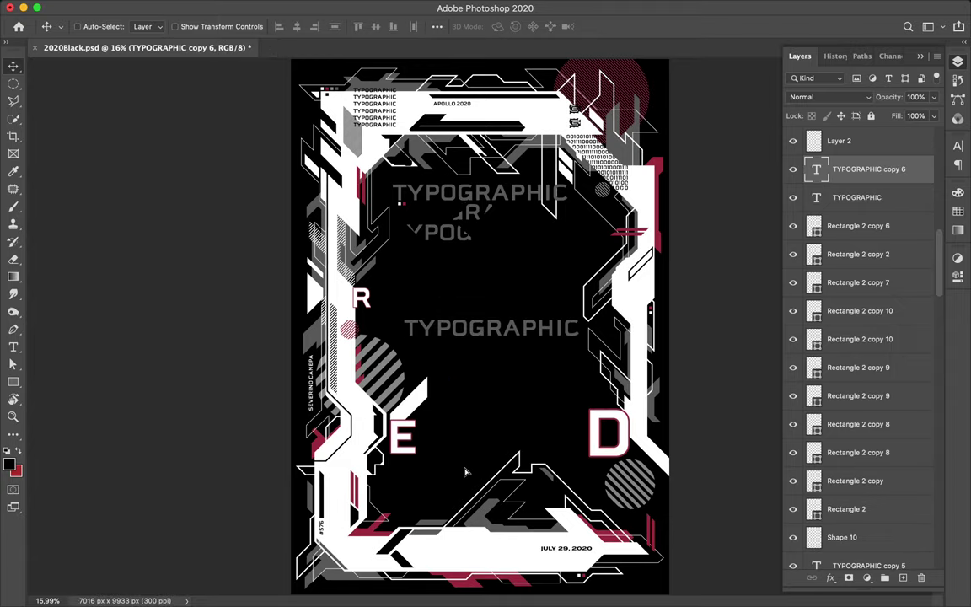
pyautogui.click(958, 145)
pyautogui.click(922, 226)
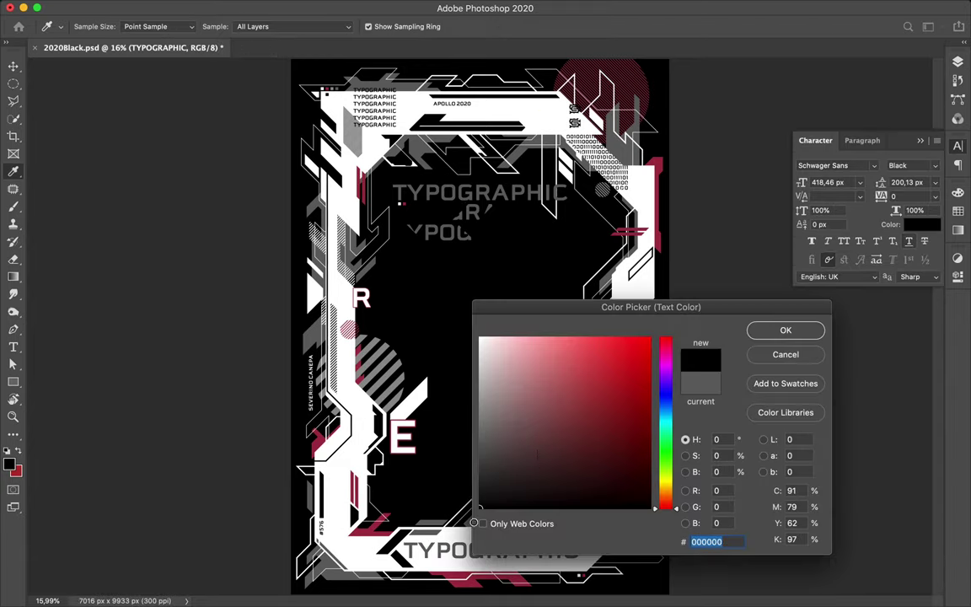
pyautogui.click(750, 330)
pyautogui.scroll(2, 456, 527)
pyautogui.scroll(1, 456, 530)
# Shift the text copy left along the band and copy a slice to its own layer.
pyautogui.press('l')
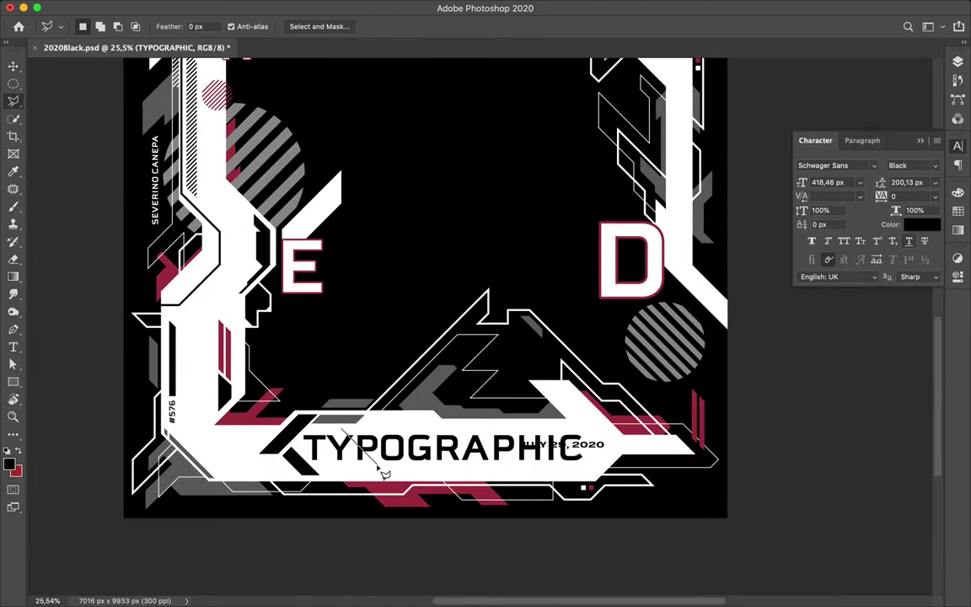
pyautogui.press('v')
pyautogui.moveTo(344, 433); pyautogui.dragTo(184, 432)
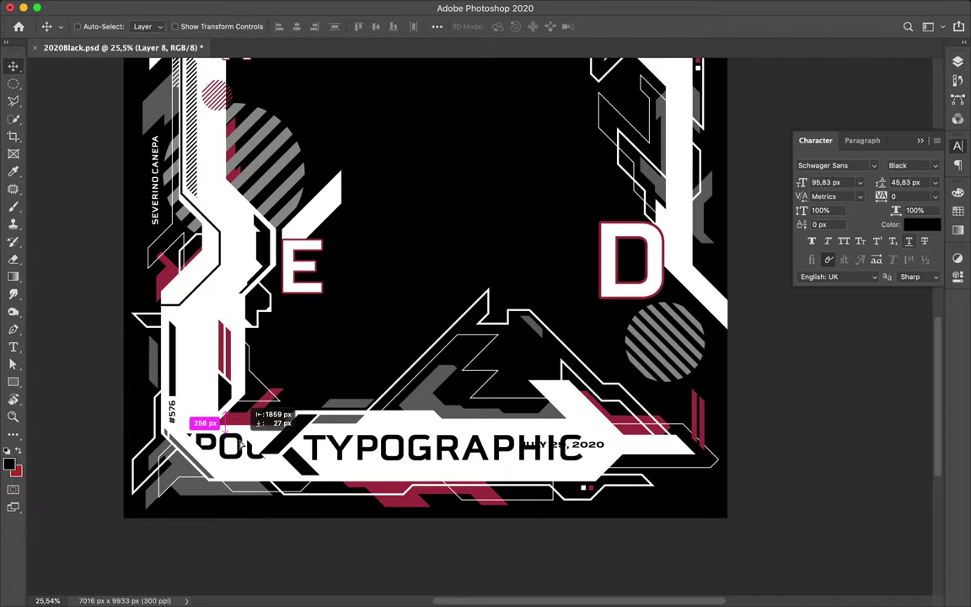
pyautogui.press('p')
pyautogui.press('l')
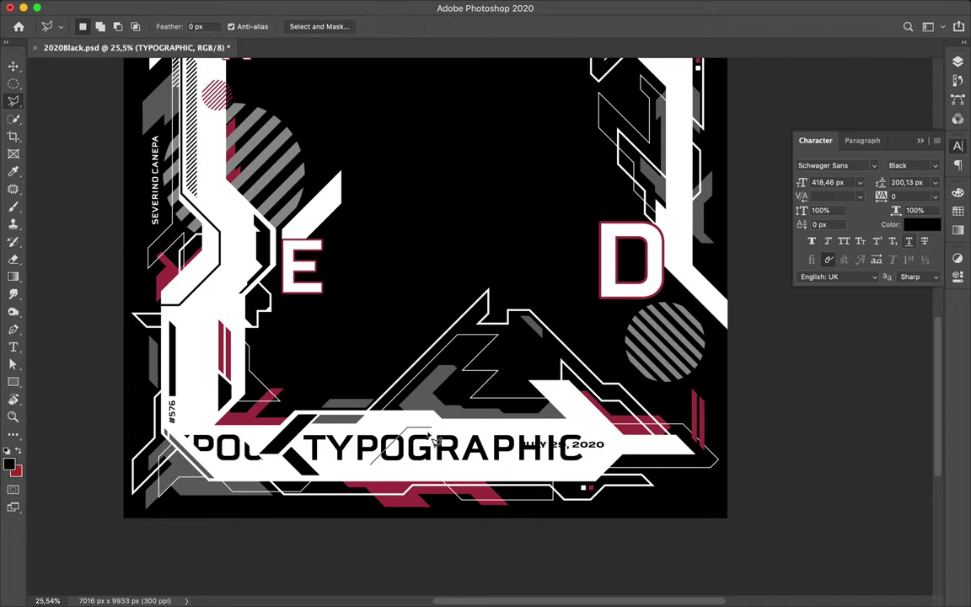
pyautogui.hotkey('ctrl', 'j')
pyautogui.press('v')
# Separate another offset TYPOGRAPHIC fragment onto its own layer.
pyautogui.press('l')
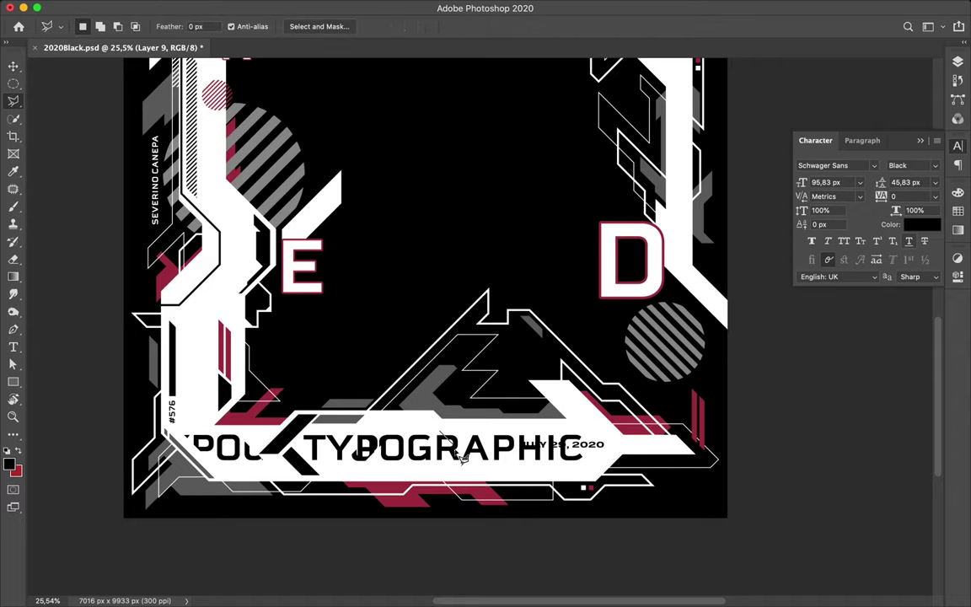
pyautogui.hotkey('ctrl', 'c')
pyautogui.press('Return')
pyautogui.hotkey('ctrl', 'j')
pyautogui.press('v')
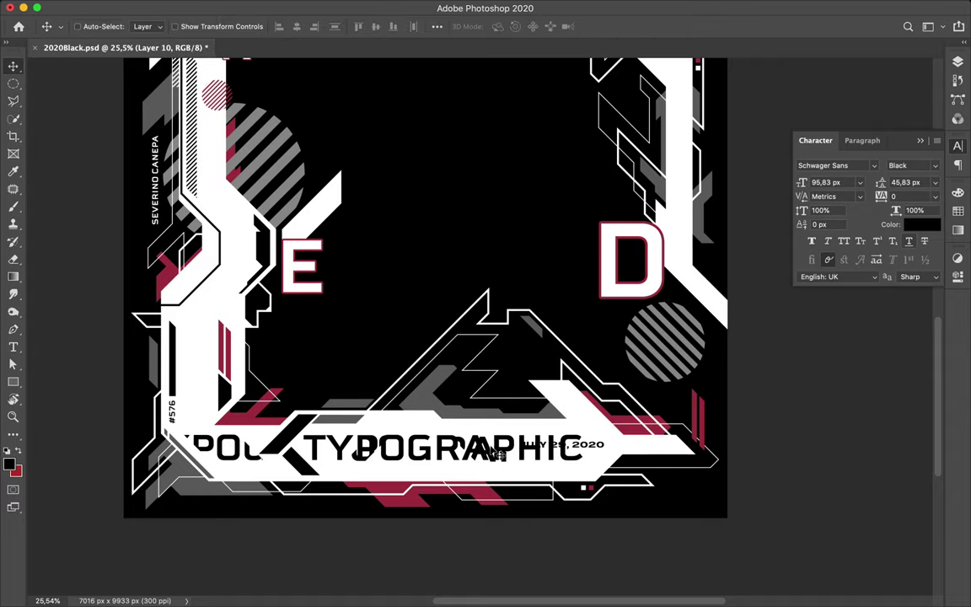
pyautogui.keyDown('ctrl'); pyautogui.click(573, 463); pyautogui.keyUp('ctrl')
pyautogui.scroll(5, 470, 431)
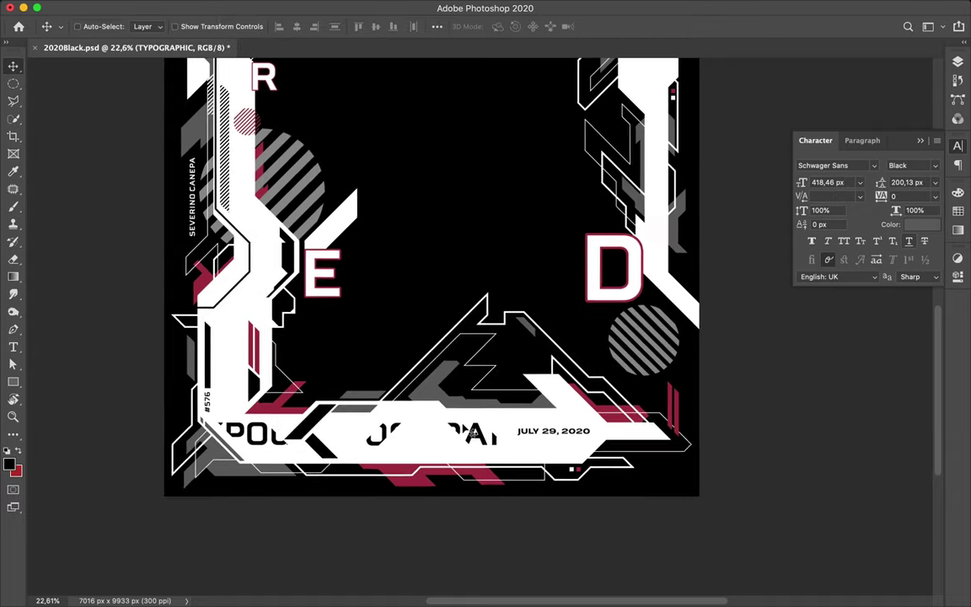
pyautogui.scroll(-2, 470, 431)
pyautogui.scroll(-2, 650, 277)
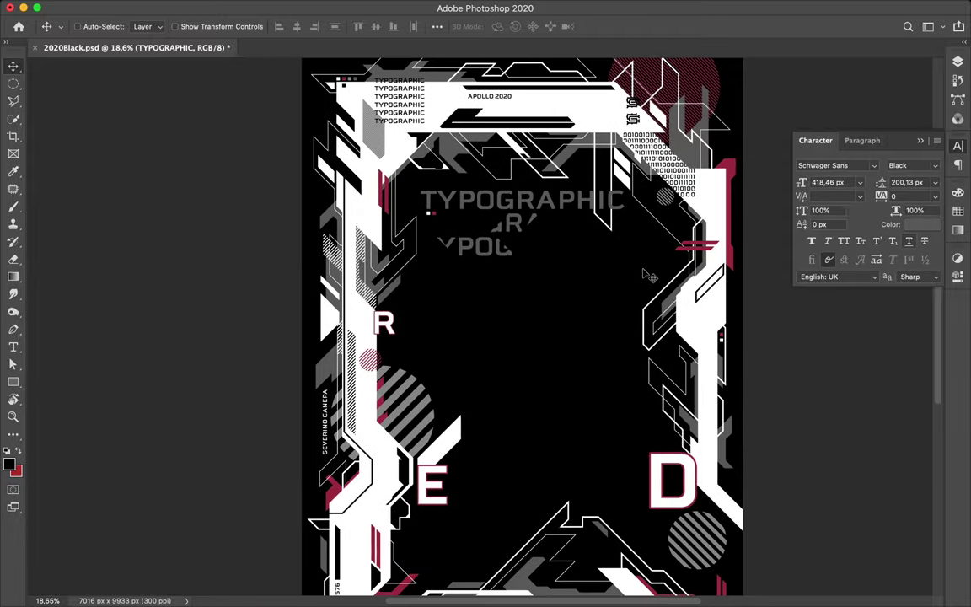